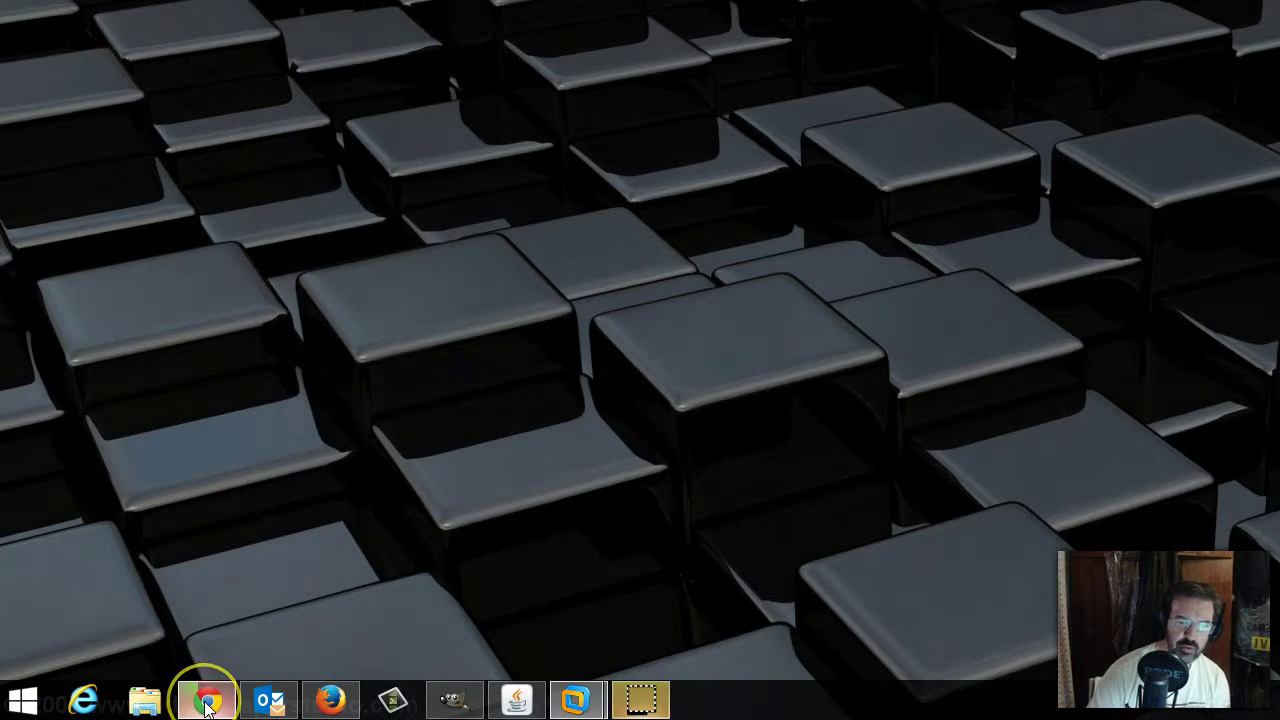
# Look over the Desenfocar/Enfocar manual page in the browser, then hide the browser
pyautogui.click(206, 698)
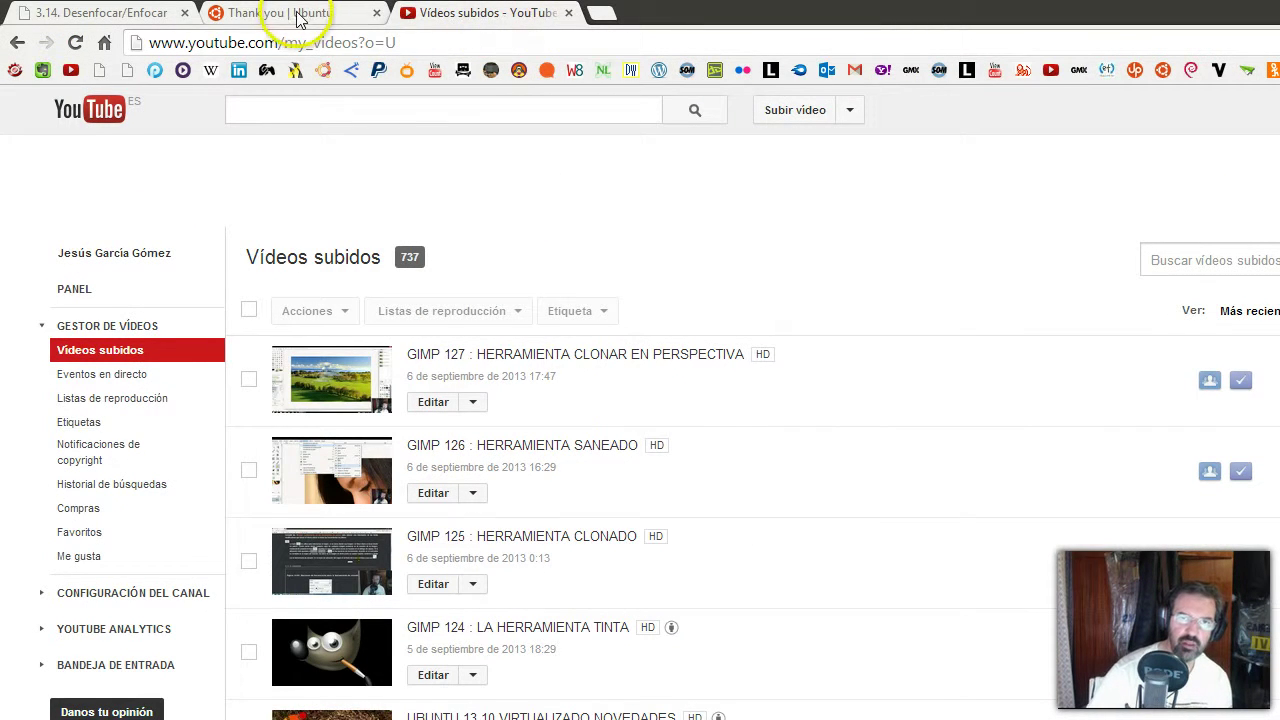
pyautogui.click(110, 13)
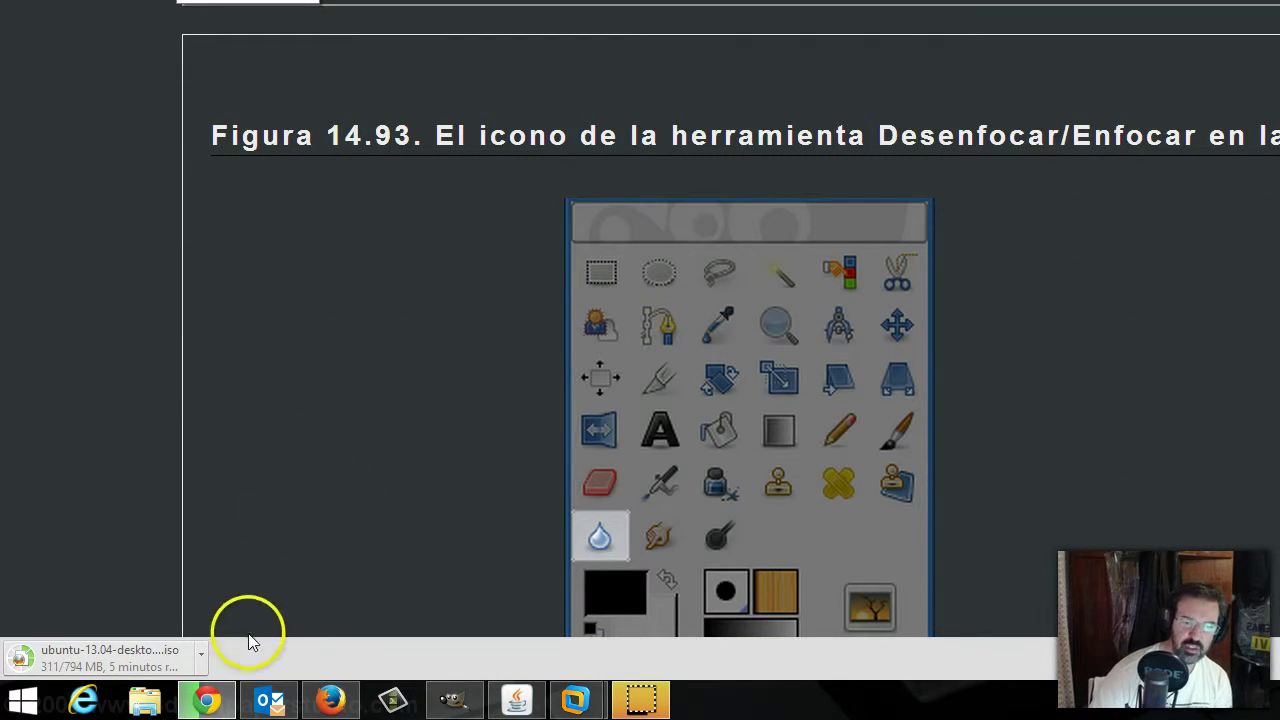
pyautogui.click(210, 702)
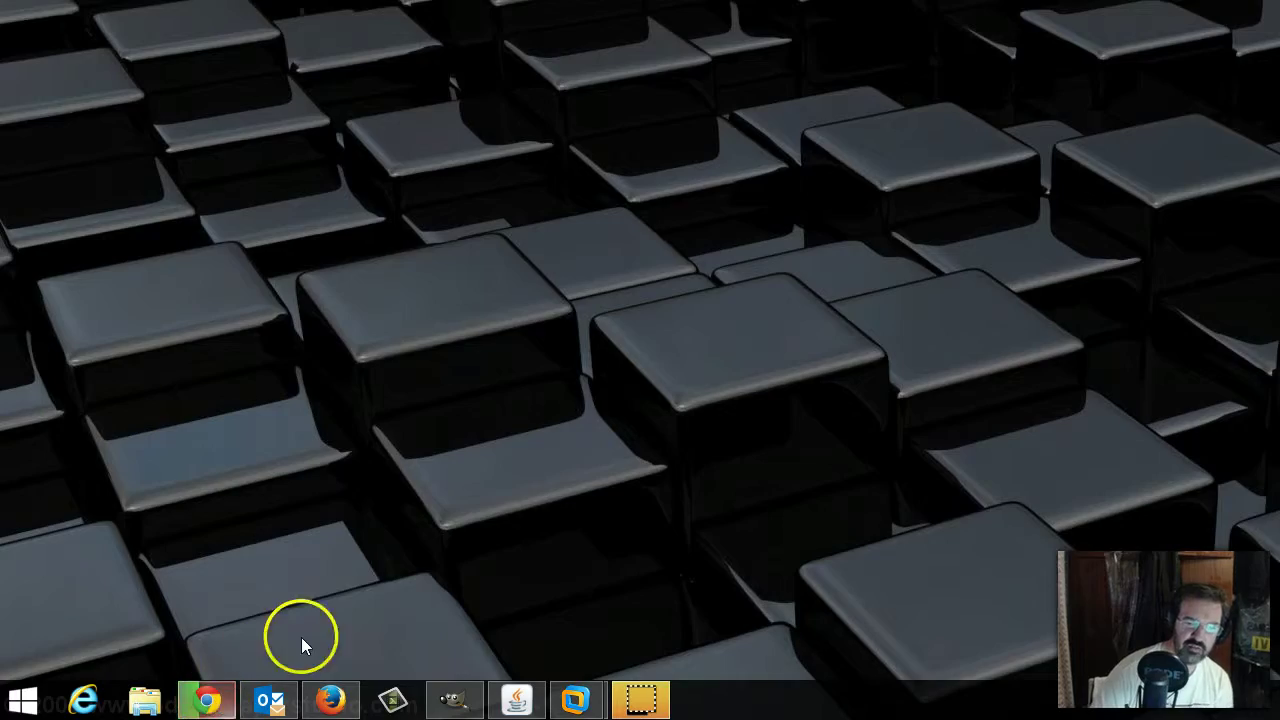
# Bring GIMP forward with the Blur/Sharpen tool set to Blur, rate 50
pyautogui.click(455, 702)
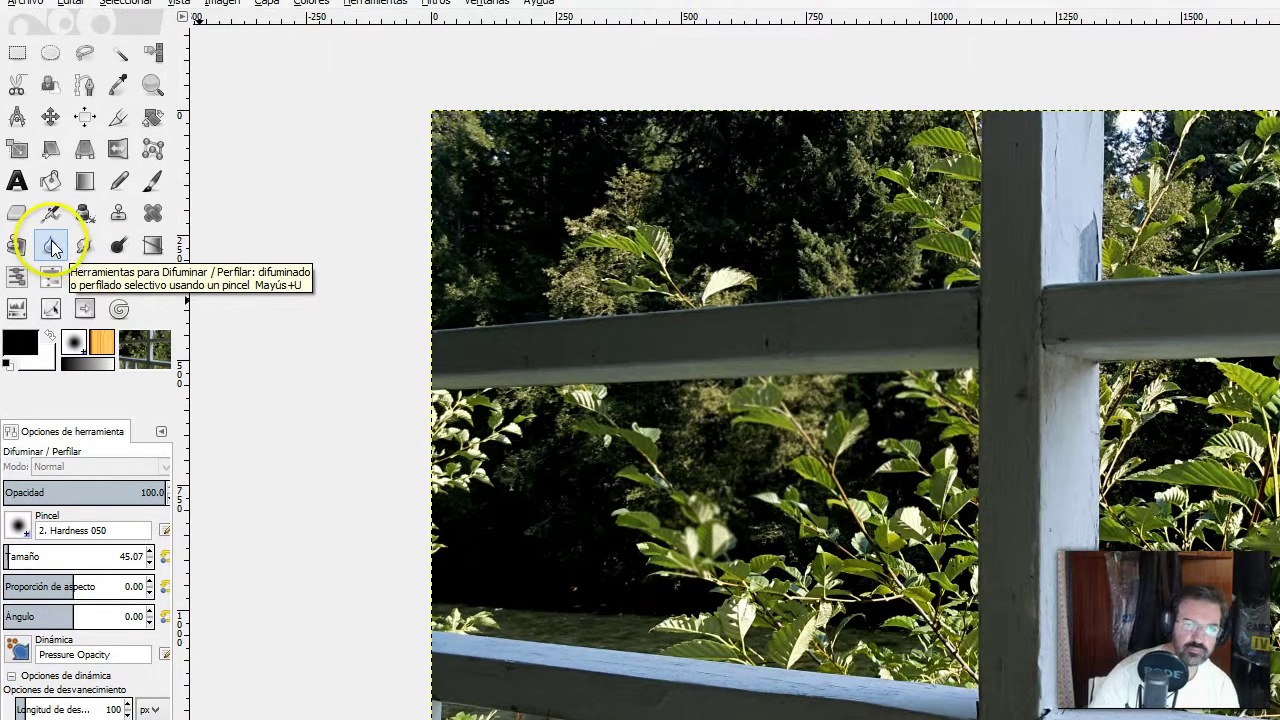
pyautogui.click(50, 246)
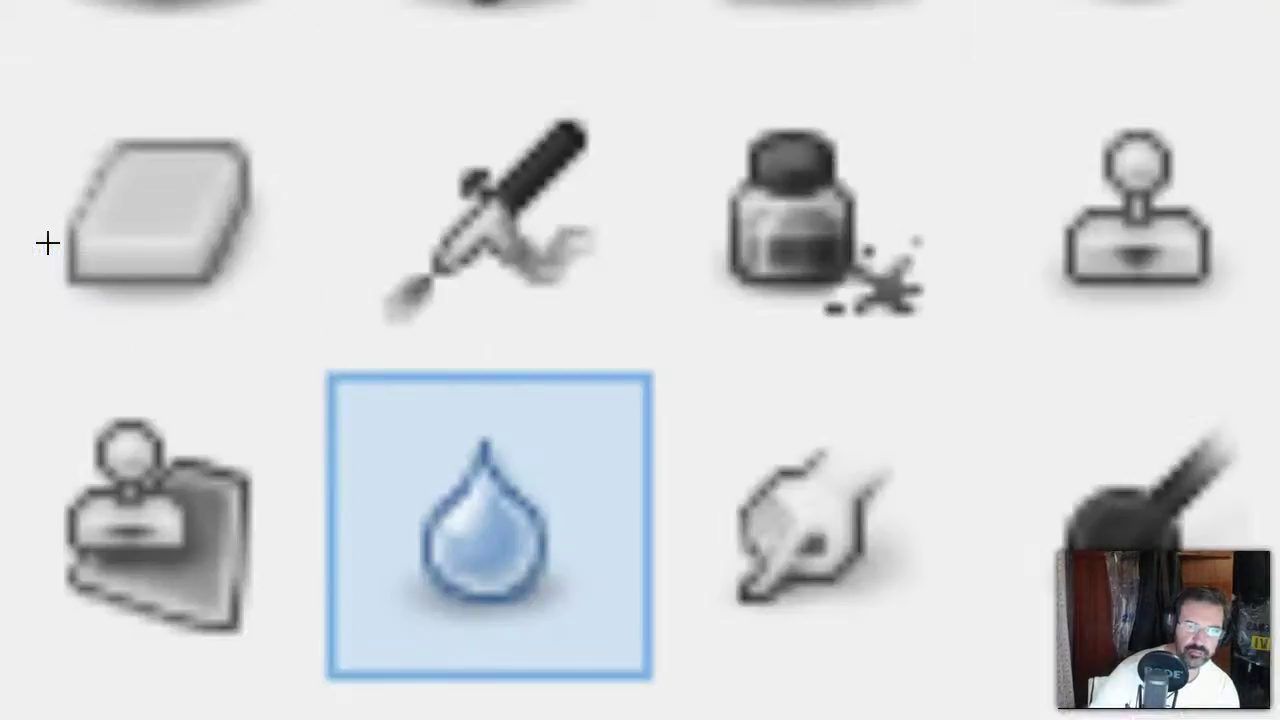
pyautogui.moveTo(325, 345)
pyautogui.mouseDown()
pyautogui.moveTo(335, 480)
pyautogui.moveTo(531, 486)
pyautogui.moveTo(623, 457)
pyautogui.moveTo(654, 363)
pyautogui.moveTo(650, 240)
pyautogui.moveTo(364, 260)
pyautogui.mouseUp()
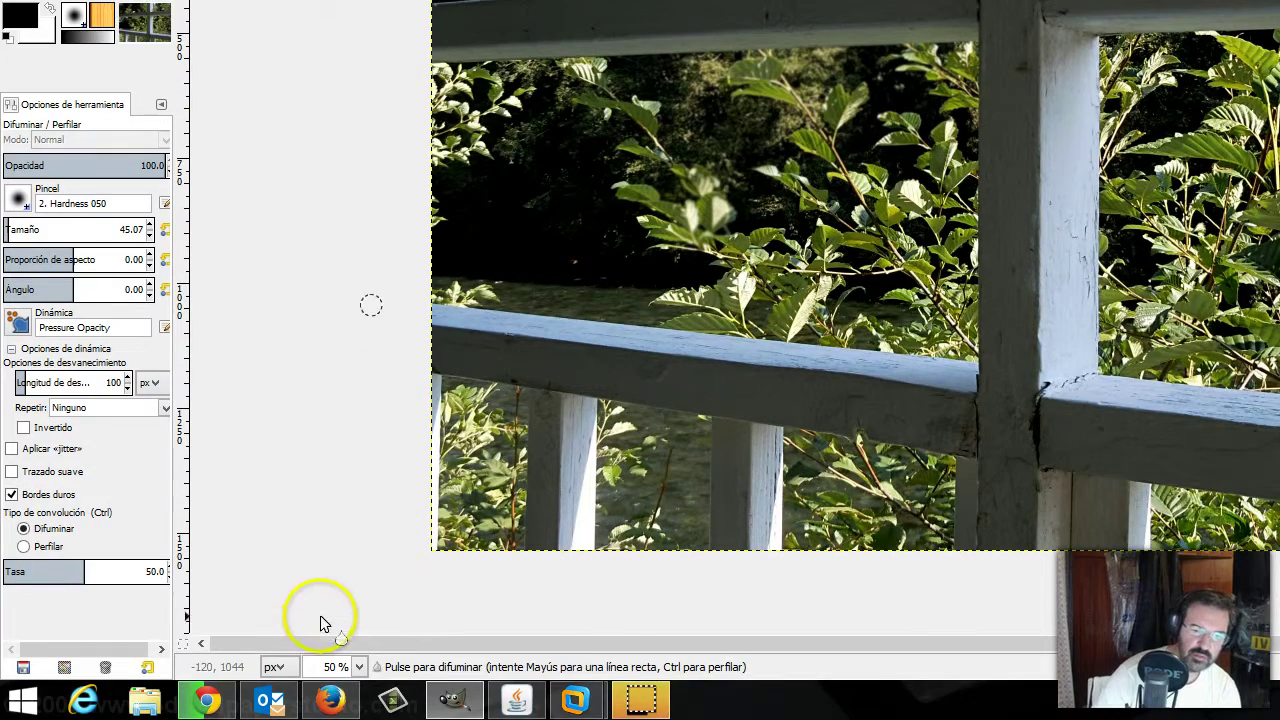
pyautogui.click(208, 704)
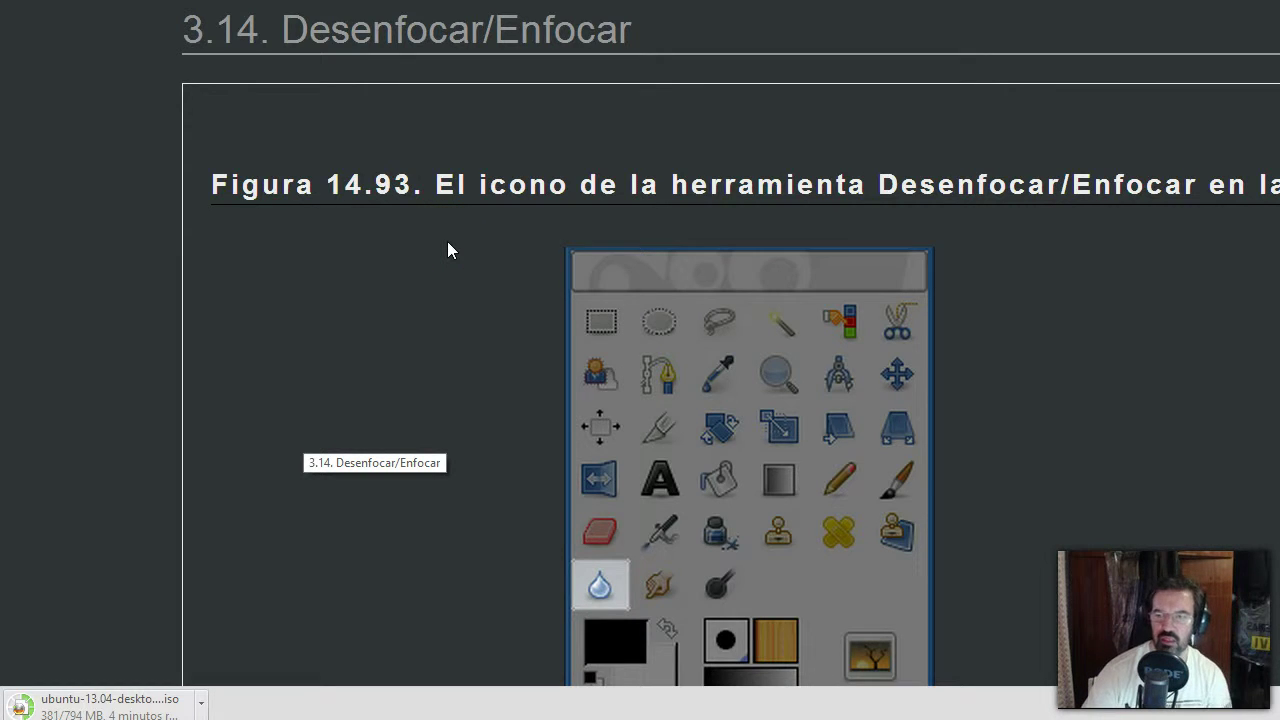
pyautogui.scroll(-4, 448, 250)
pyautogui.scroll(-2, 448, 250)
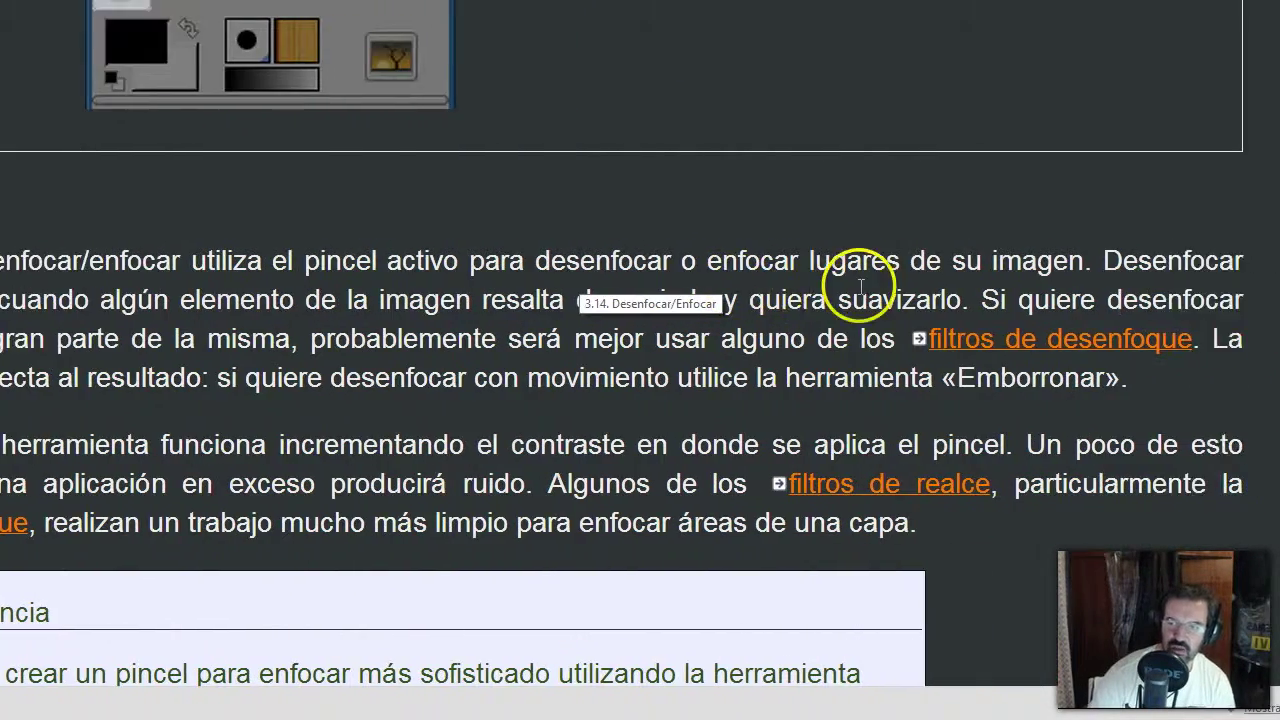
pyautogui.click(918, 287)
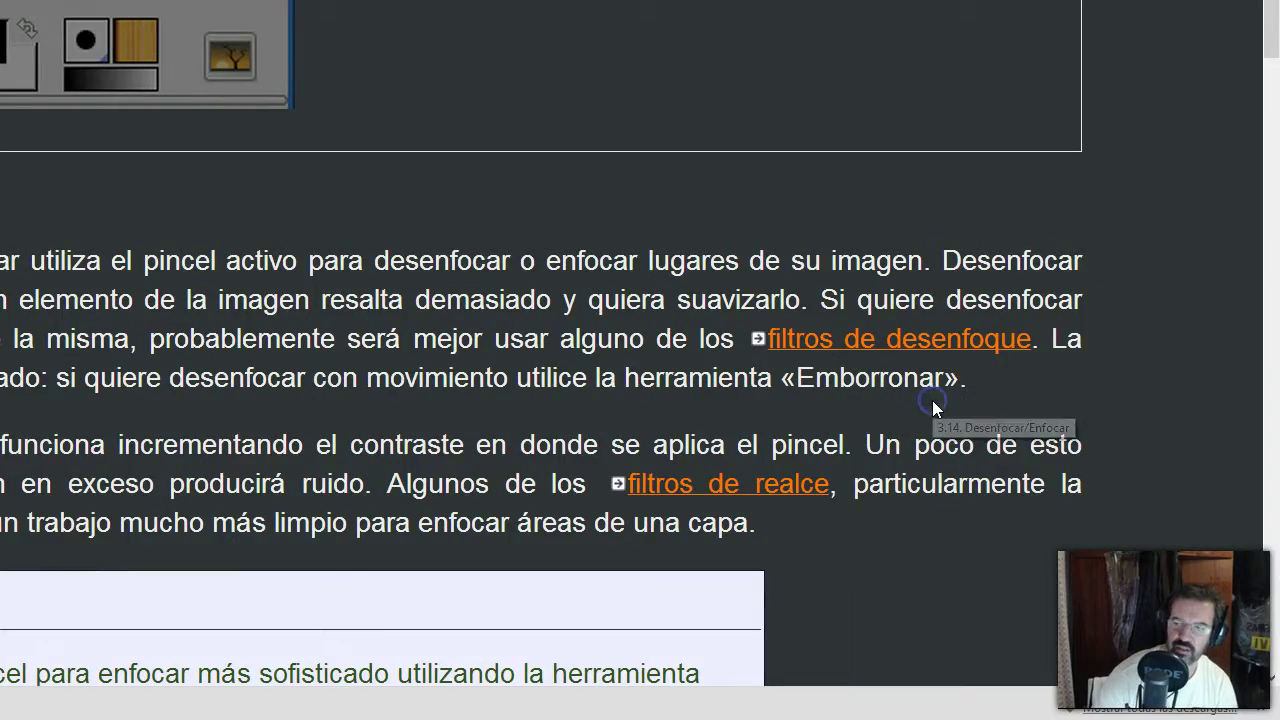
pyautogui.scroll(-2, 407, 432)
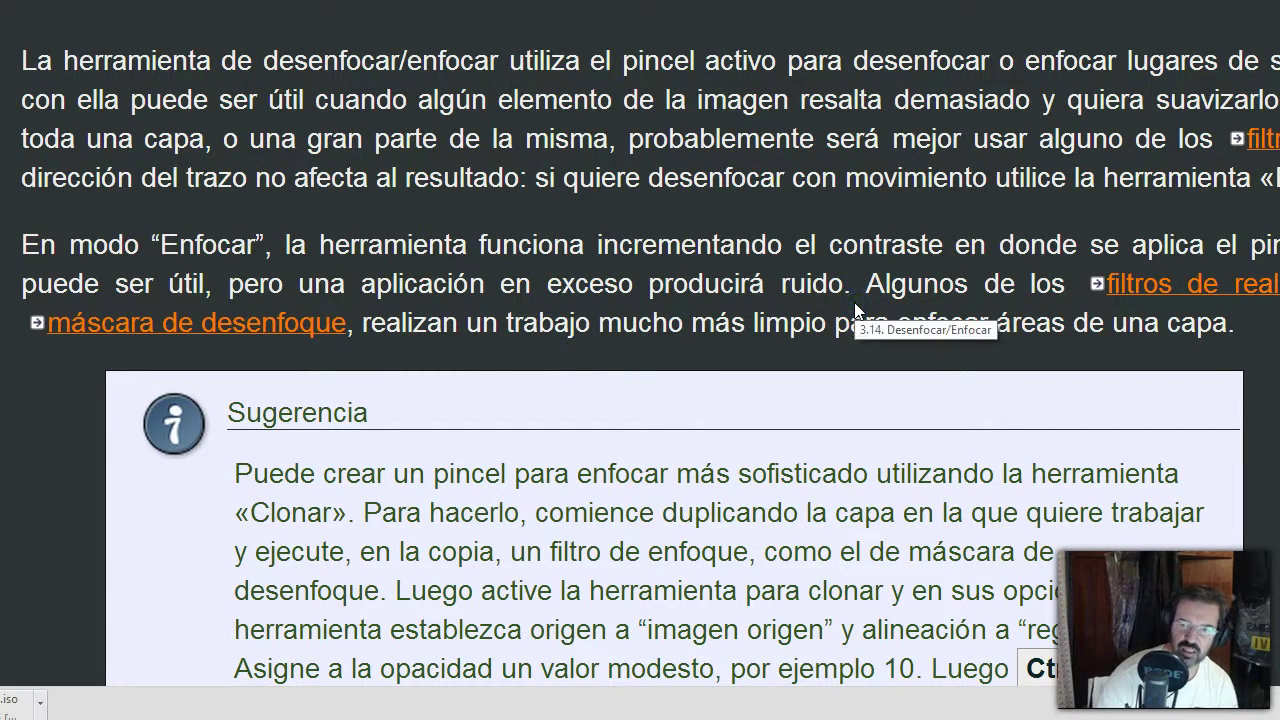
pyautogui.click(855, 300)
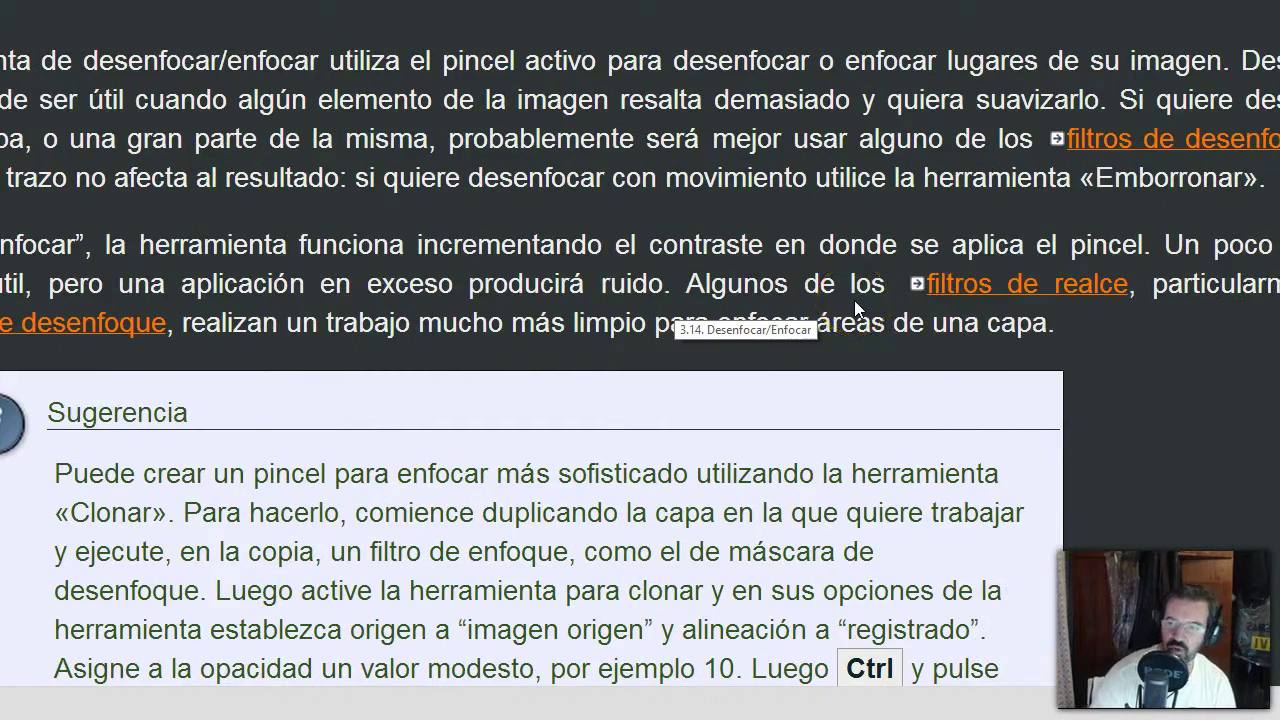
pyautogui.click(900, 292)
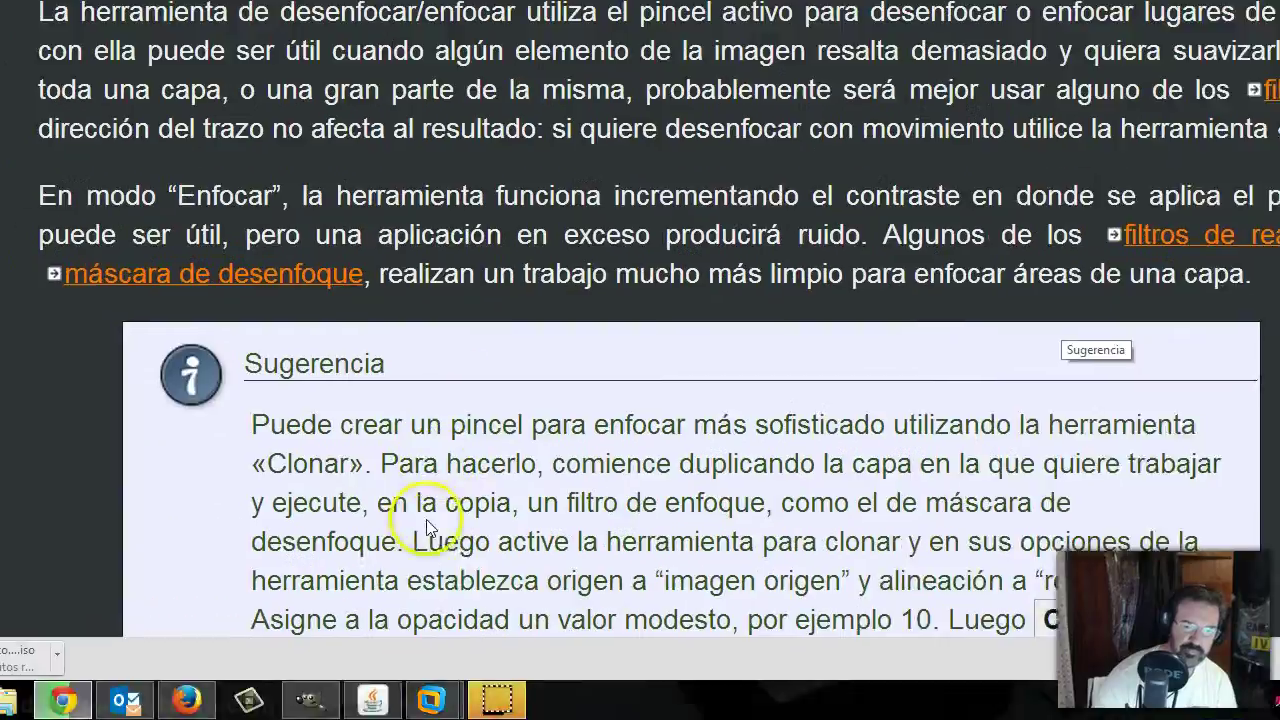
pyautogui.click(427, 703)
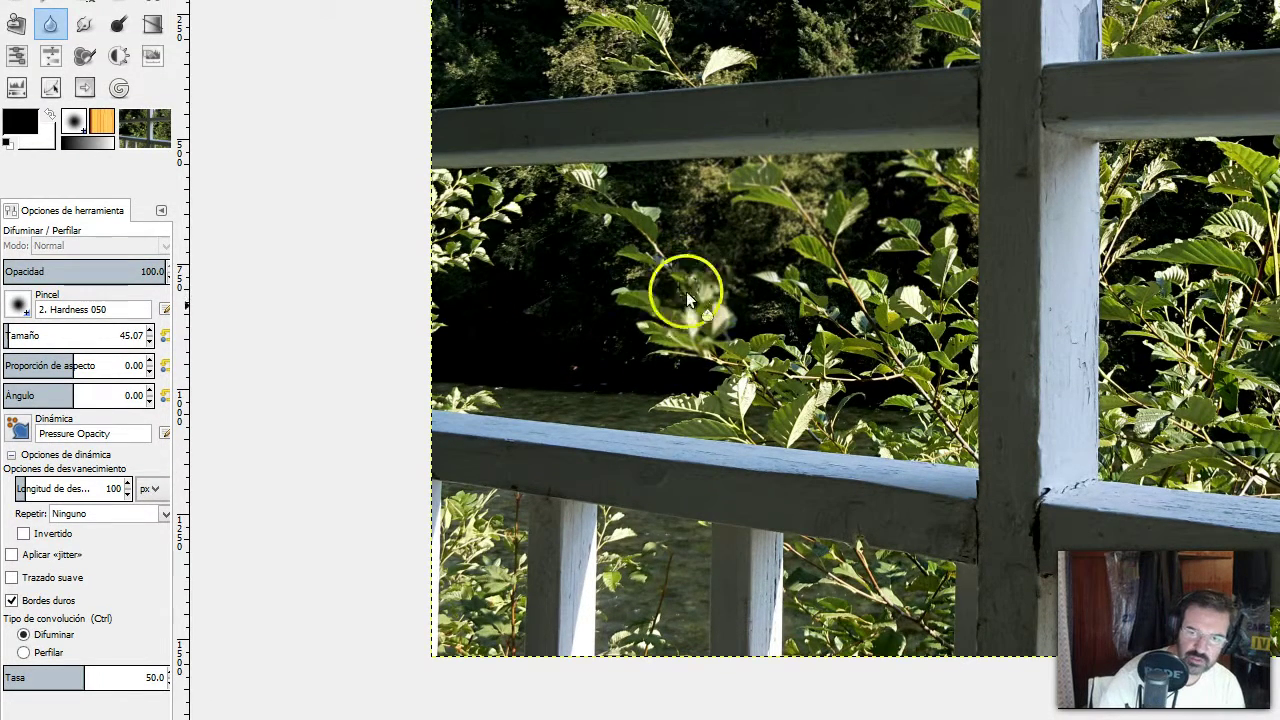
# Blur the leaves between the top and middle rails with straight strokes, undoing the last stroke
pyautogui.moveTo(721, 349)
pyautogui.mouseDown()
pyautogui.moveTo(710, 293)
pyautogui.moveTo(716, 338)
pyautogui.moveTo(705, 318)
pyautogui.mouseUp()
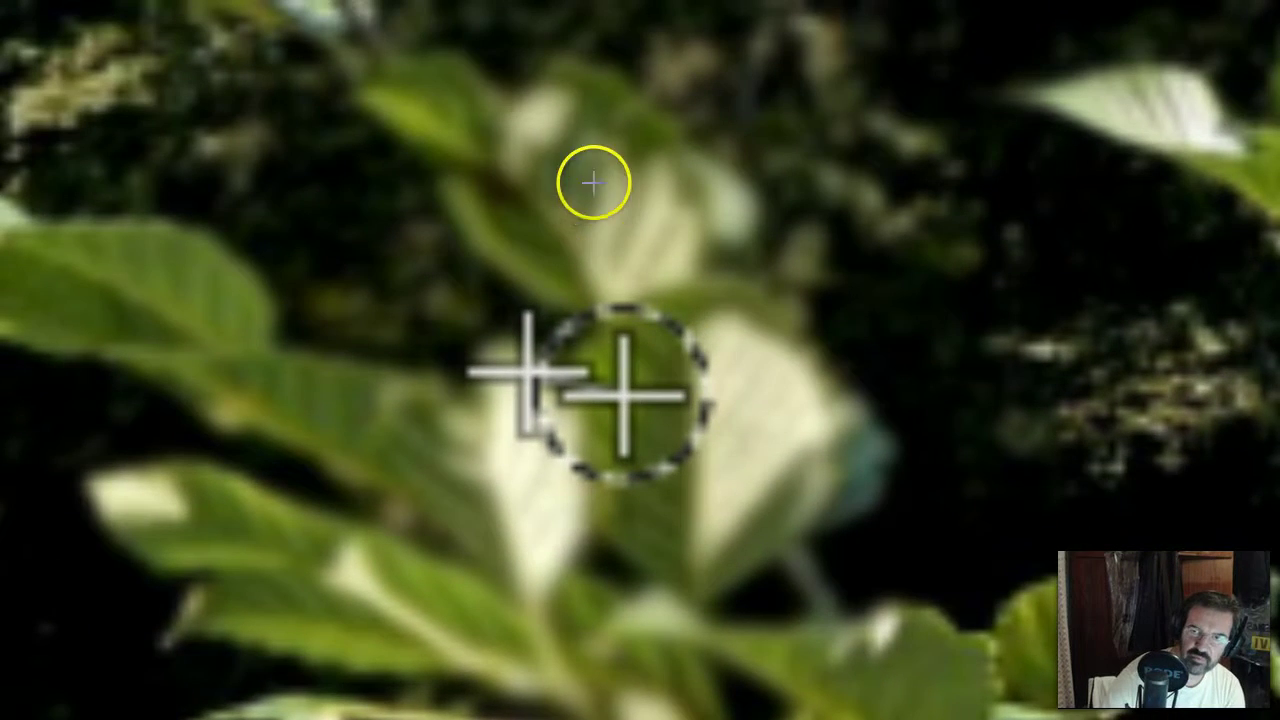
pyautogui.moveTo(595, 158)
pyautogui.mouseDown()
pyautogui.moveTo(425, 177)
pyautogui.moveTo(853, 476)
pyautogui.moveTo(851, 254)
pyautogui.moveTo(646, 209)
pyautogui.moveTo(526, 148)
pyautogui.mouseUp()
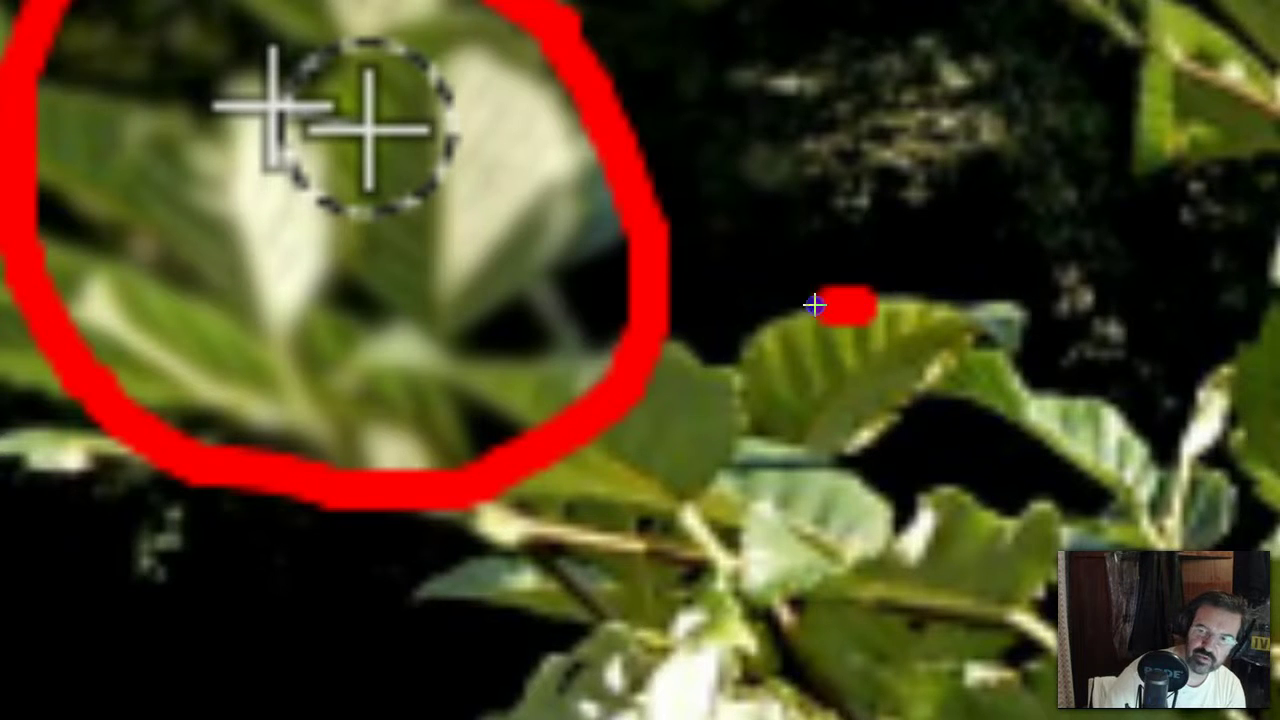
pyautogui.moveTo(815, 305)
pyautogui.mouseDown()
pyautogui.moveTo(651, 477)
pyautogui.moveTo(823, 677)
pyautogui.moveTo(1077, 574)
pyautogui.moveTo(991, 240)
pyautogui.moveTo(710, 255)
pyautogui.mouseUp()
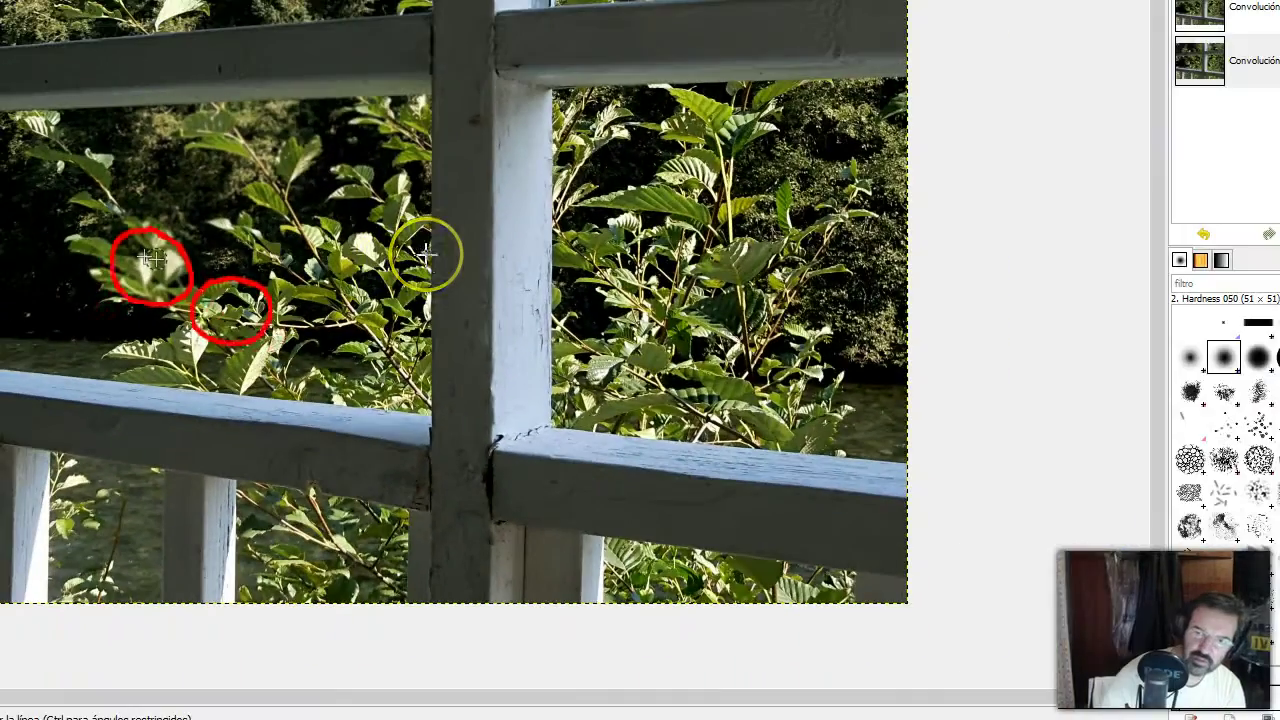
pyautogui.hotkey('ctrl', 'z')
pyautogui.hotkey('ctrl', 'z')
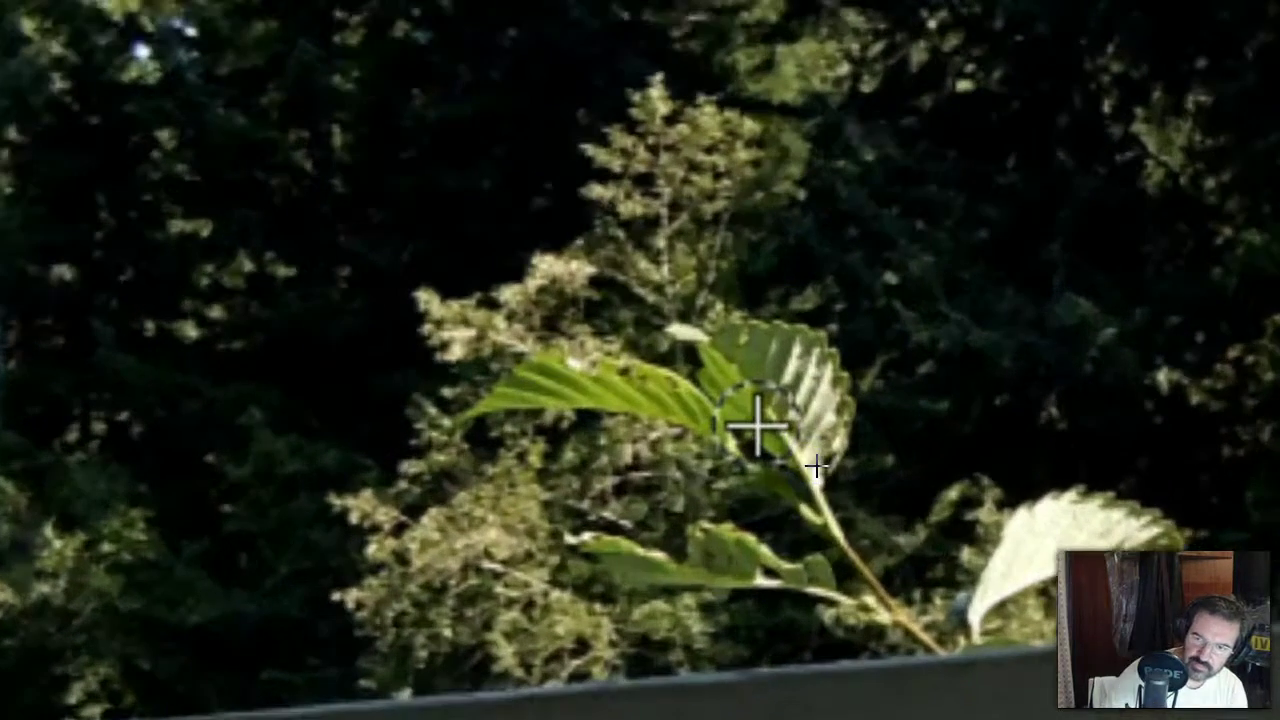
# Smear the sunlit leaf above the top rail with repeated blur clicks and strokes
pyautogui.click(815, 467)
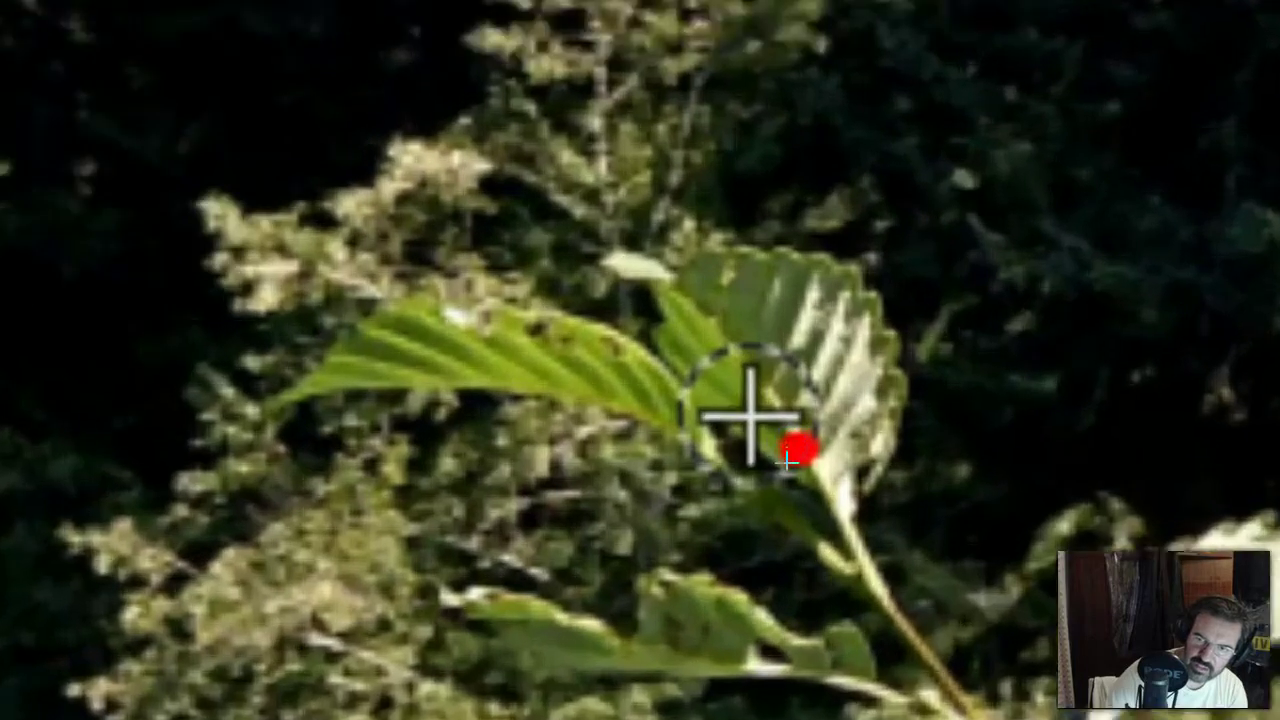
pyautogui.click(788, 447)
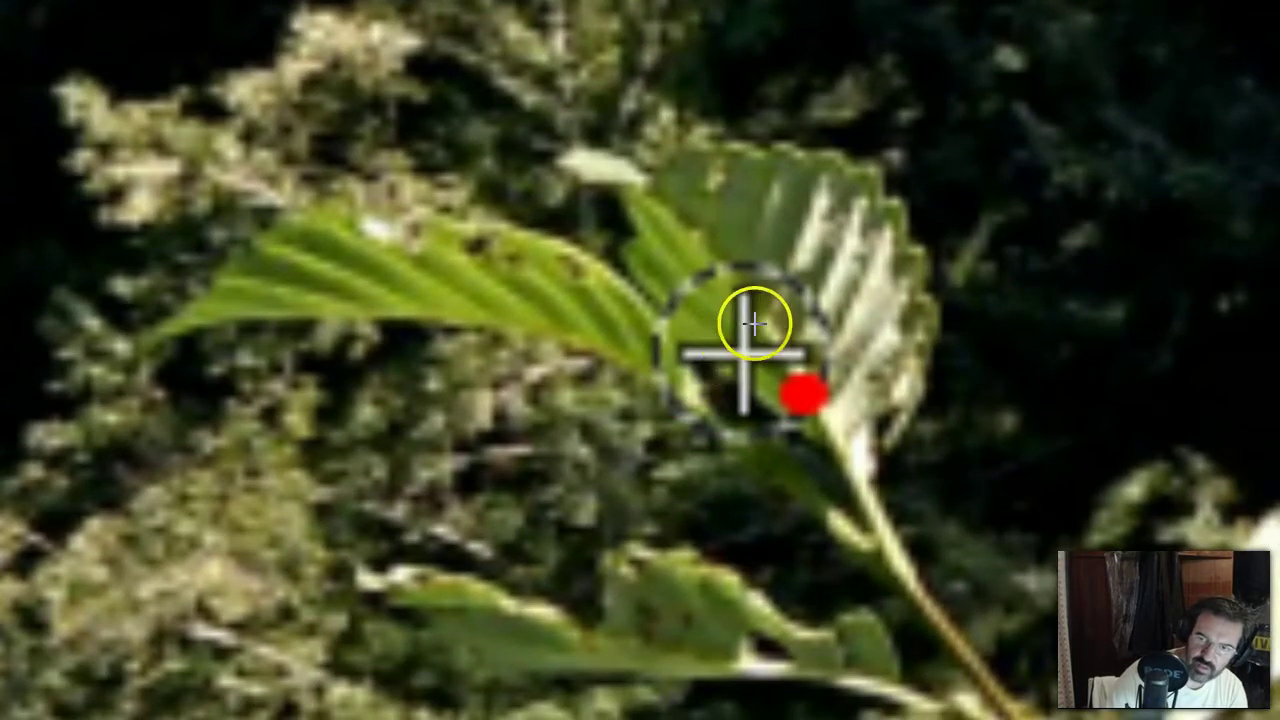
pyautogui.scroll(-3, 754, 323)
pyautogui.scroll(-3, 754, 323)
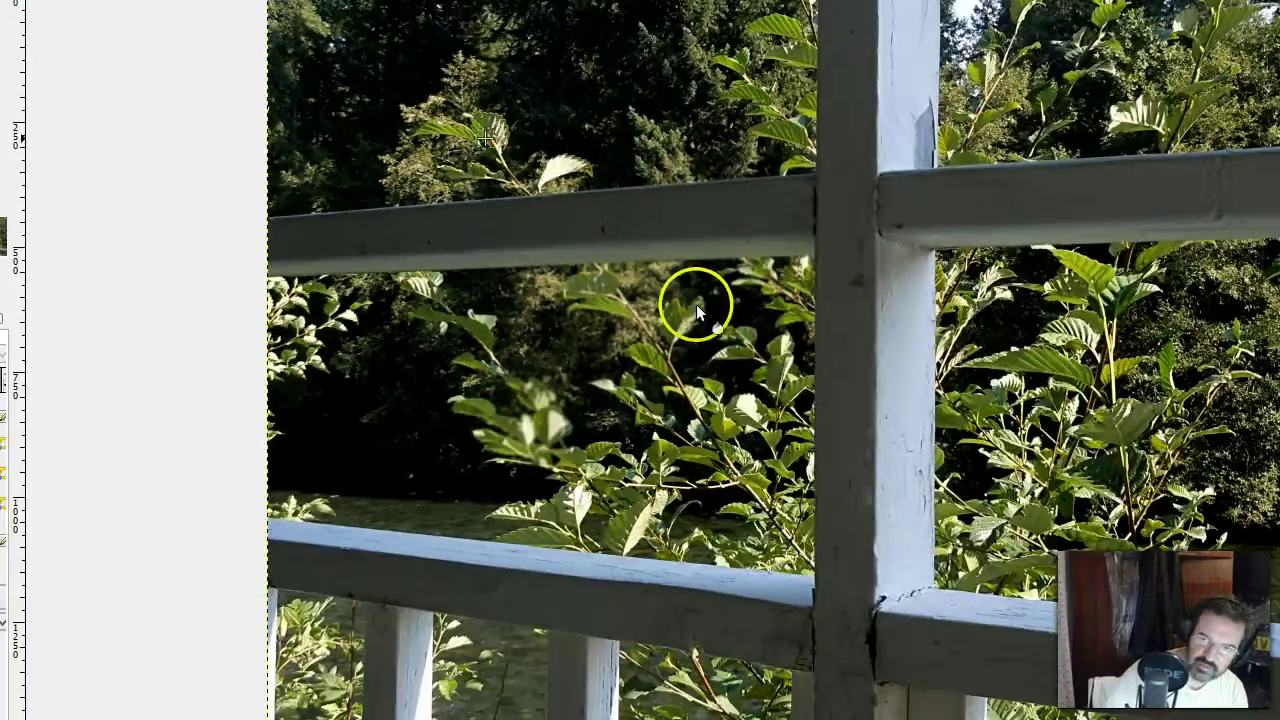
pyautogui.scroll(-2, 696, 304)
pyautogui.scroll(-1, 500, 240)
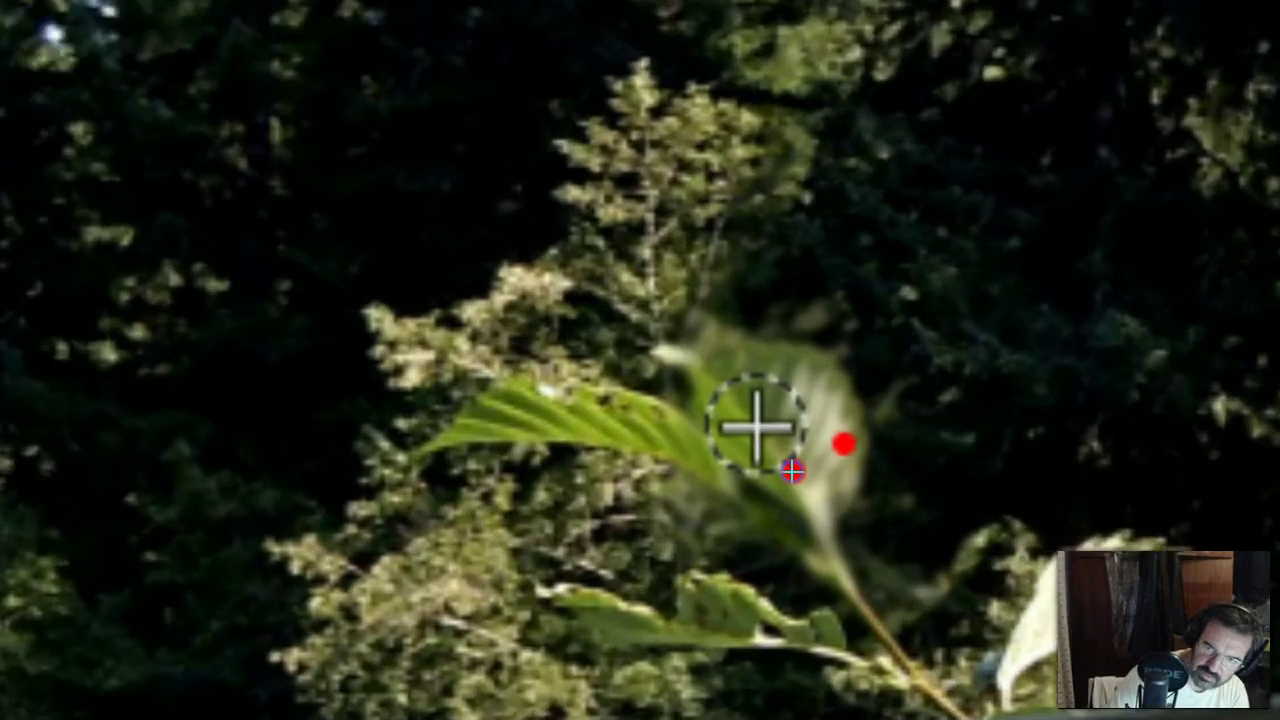
pyautogui.click(792, 471)
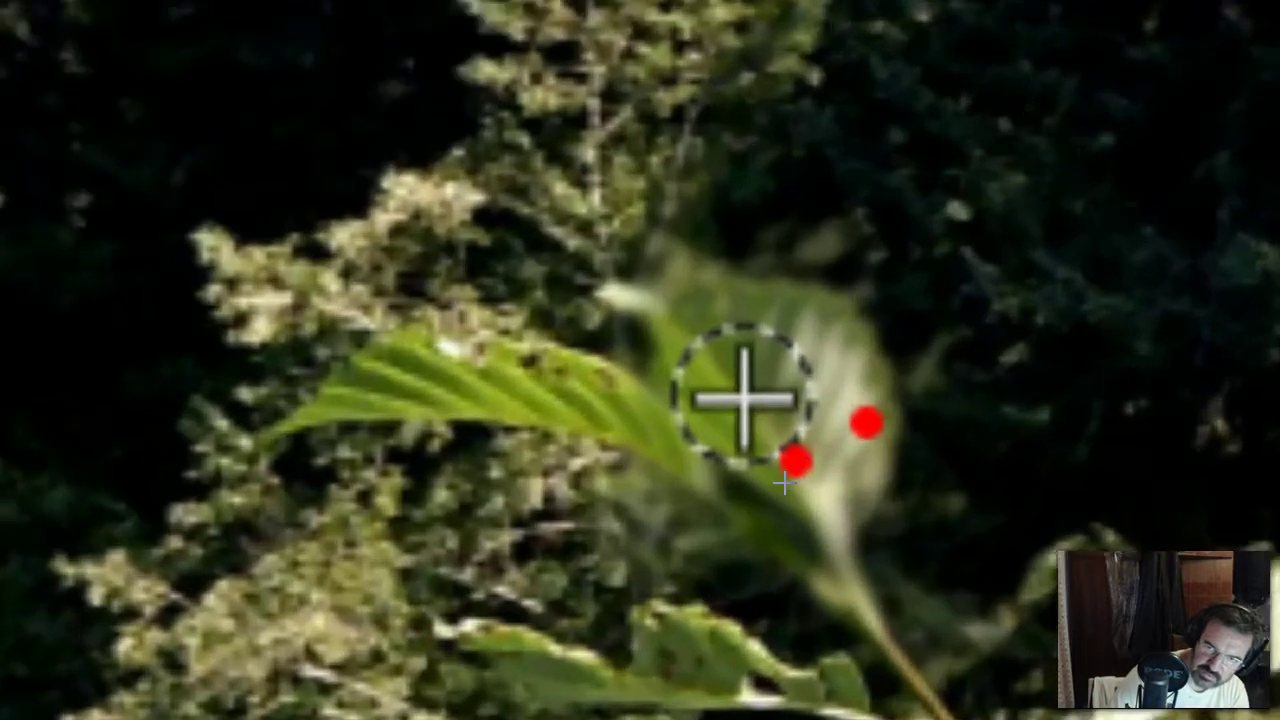
pyautogui.moveTo(787, 241); pyautogui.dragTo(740, 605)
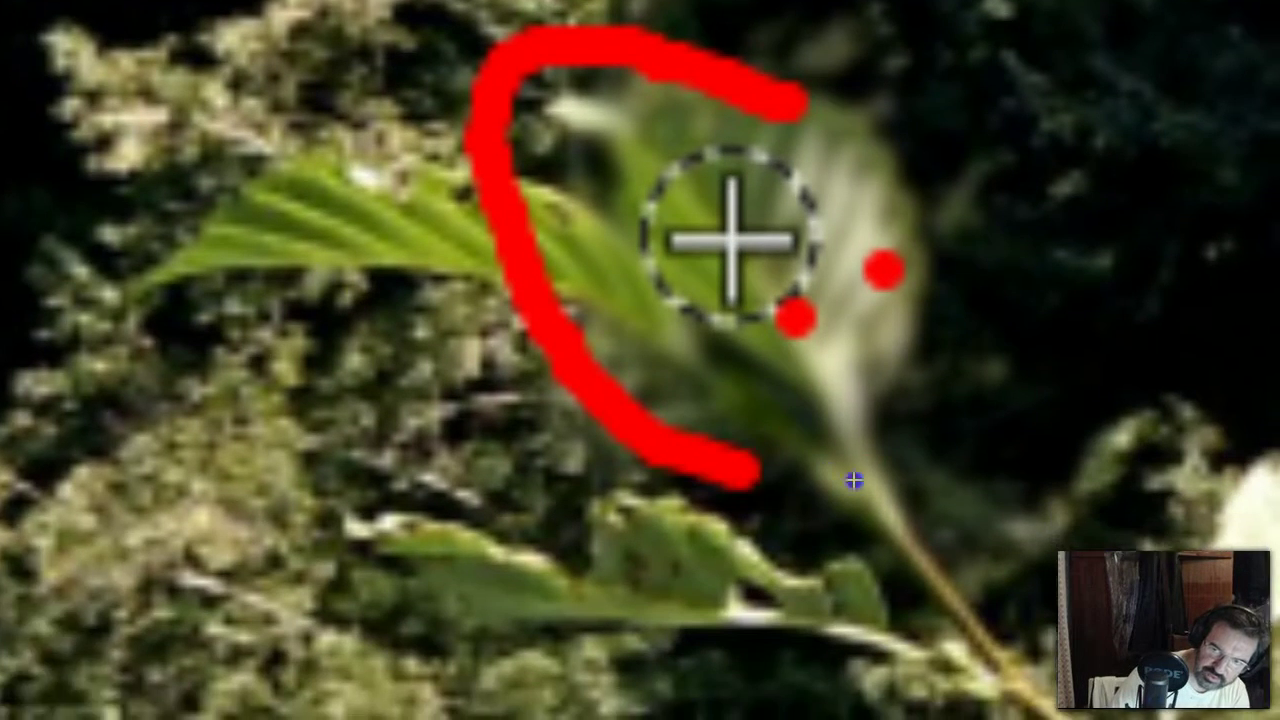
pyautogui.moveTo(854, 481); pyautogui.dragTo(598, 240)
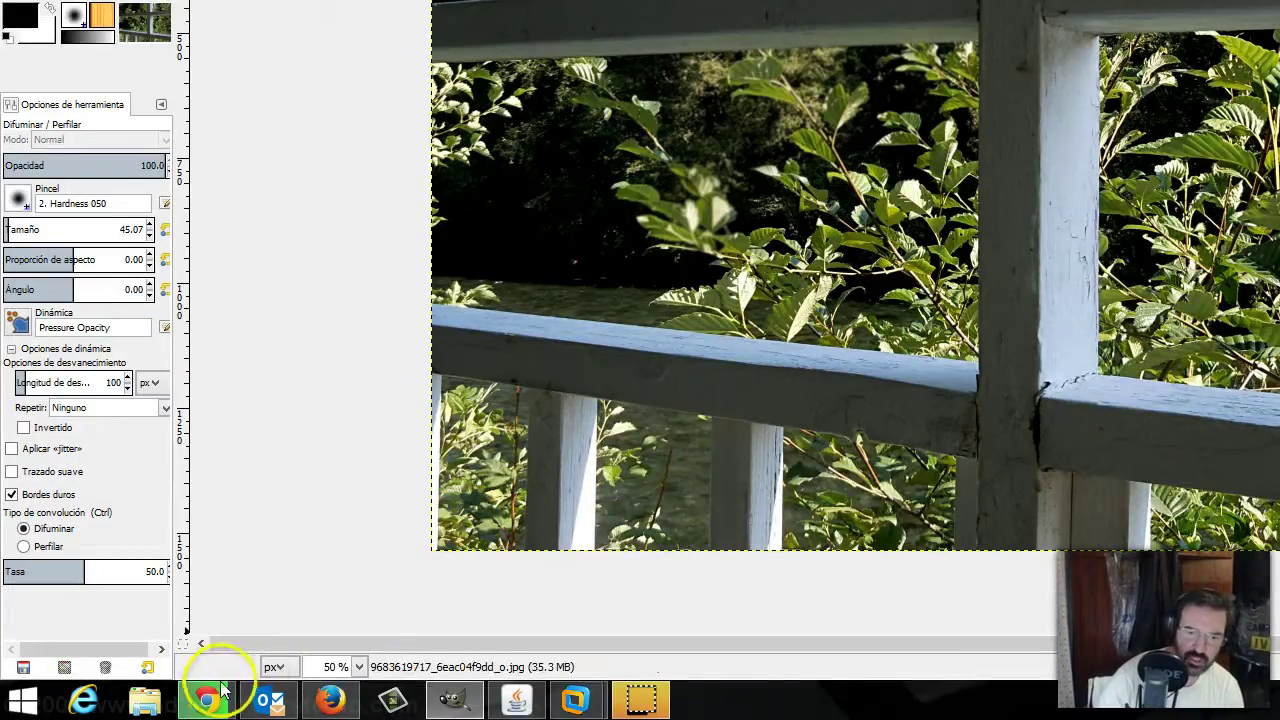
# Read the incremental blur/sharpen notes further down the manual page, then return to GIMP
pyautogui.click(208, 702)
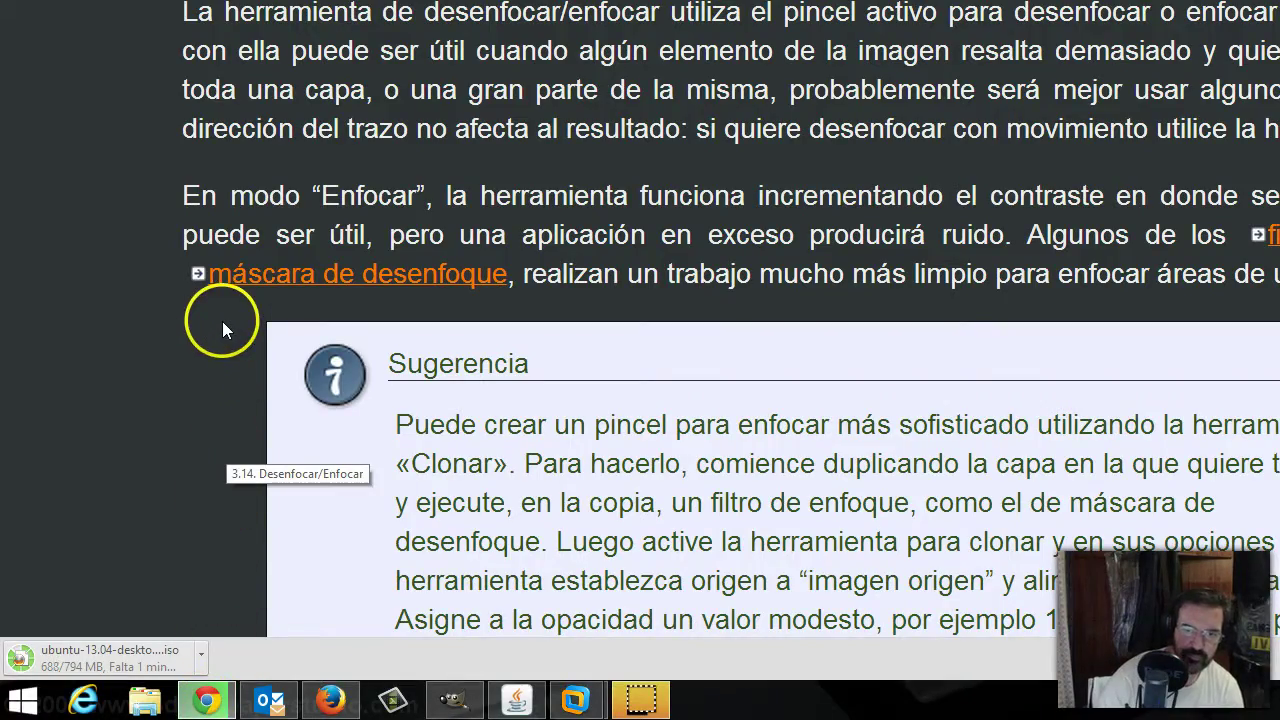
pyautogui.scroll(-2, 222, 321)
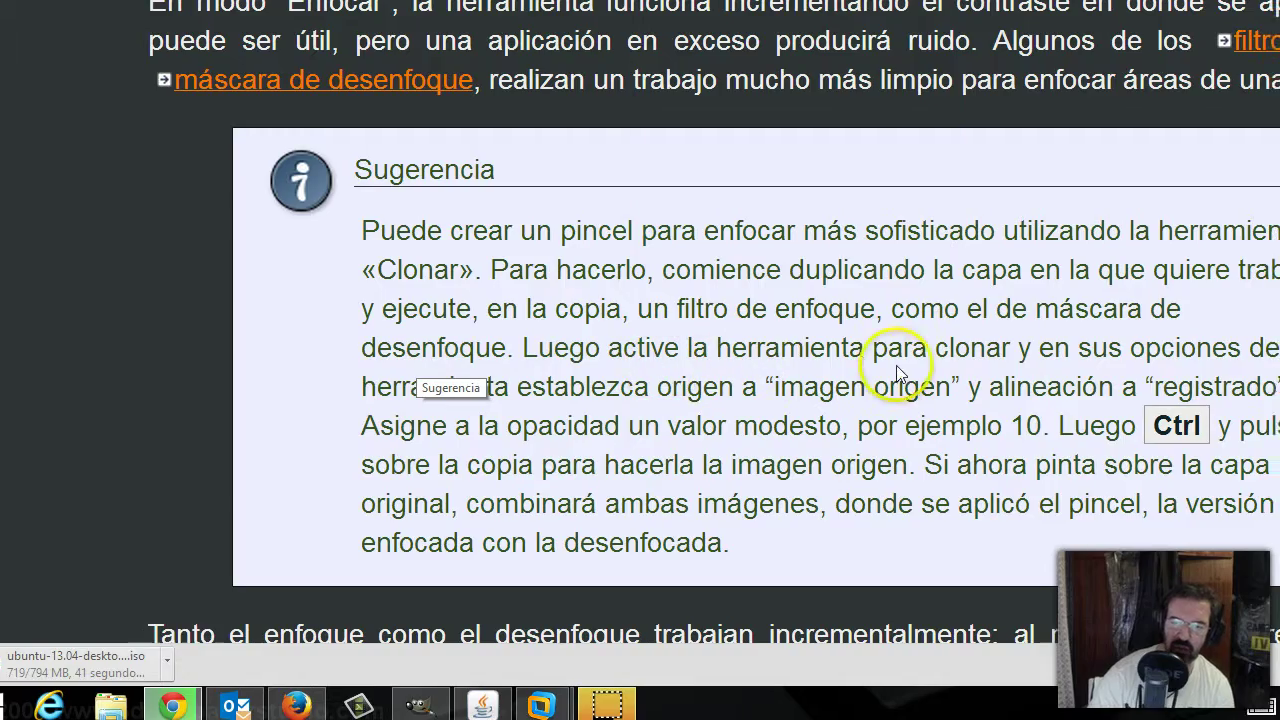
pyautogui.scroll(-2, 856, 357)
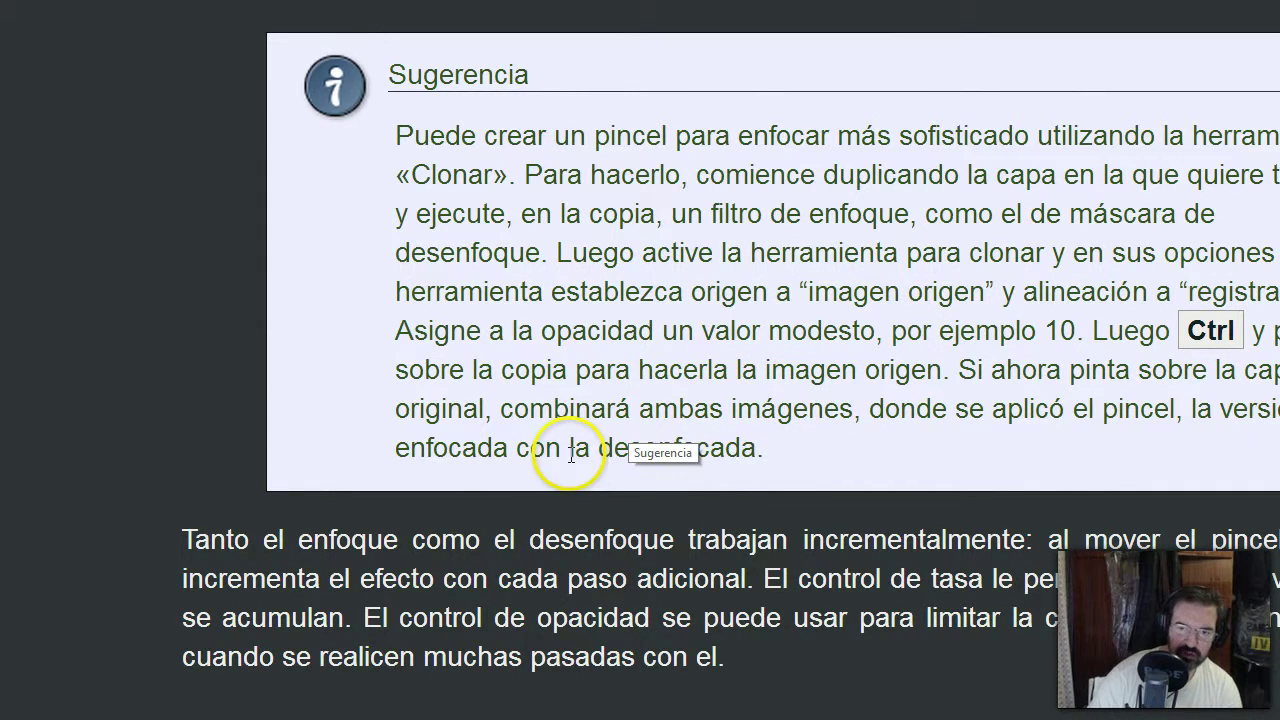
pyautogui.scroll(-1, 575, 463)
pyautogui.scroll(-2, 579, 459)
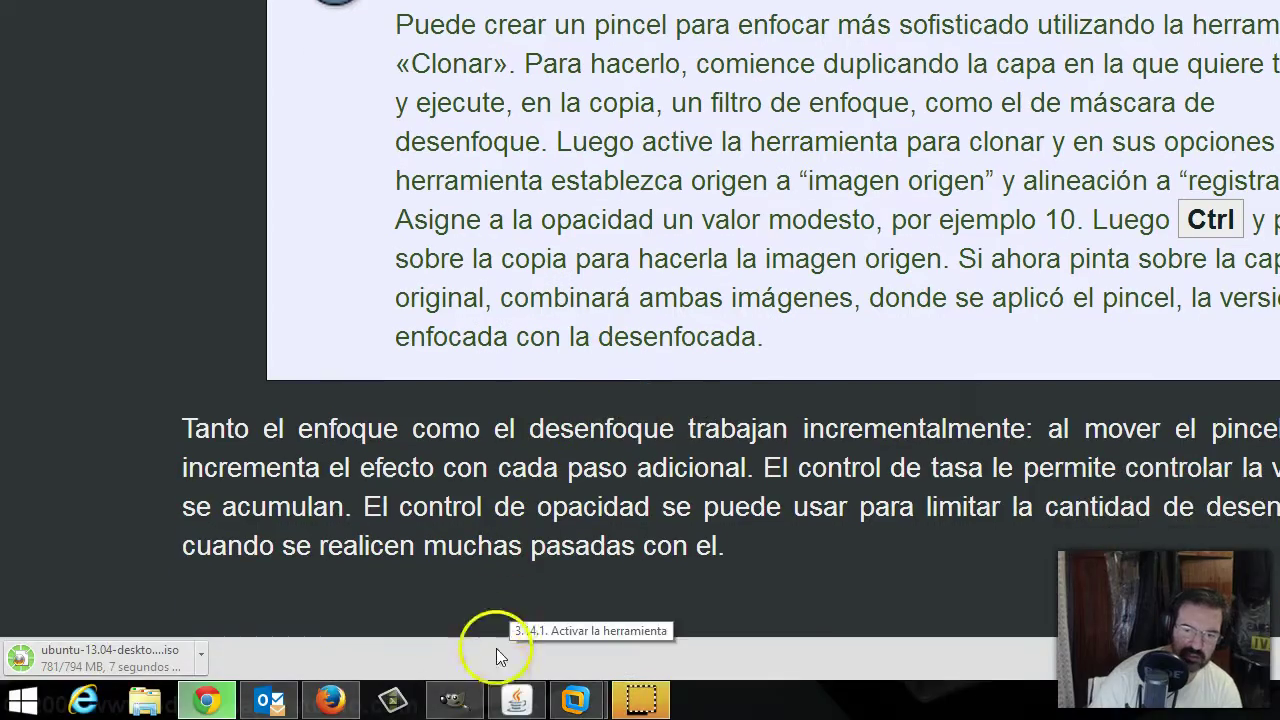
pyautogui.click(453, 700)
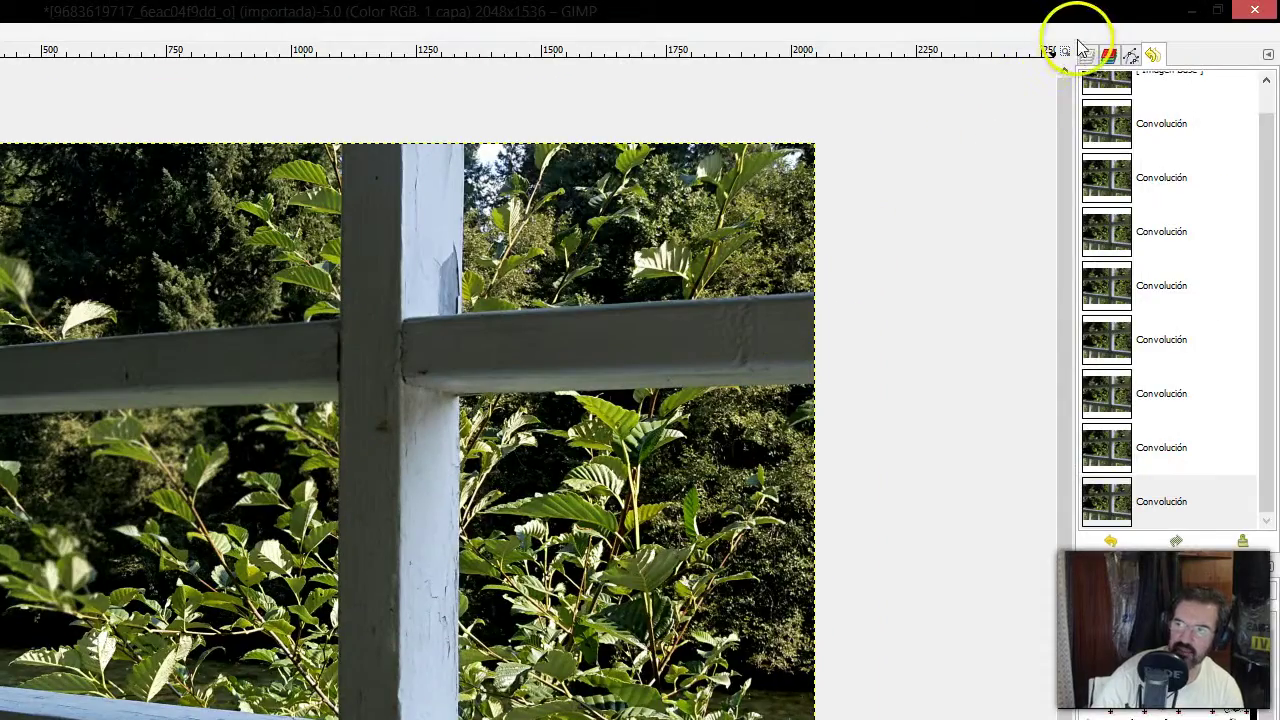
# Duplicate the photo layer with Duplicar la capa and make the original lower layer active
pyautogui.click(1088, 56)
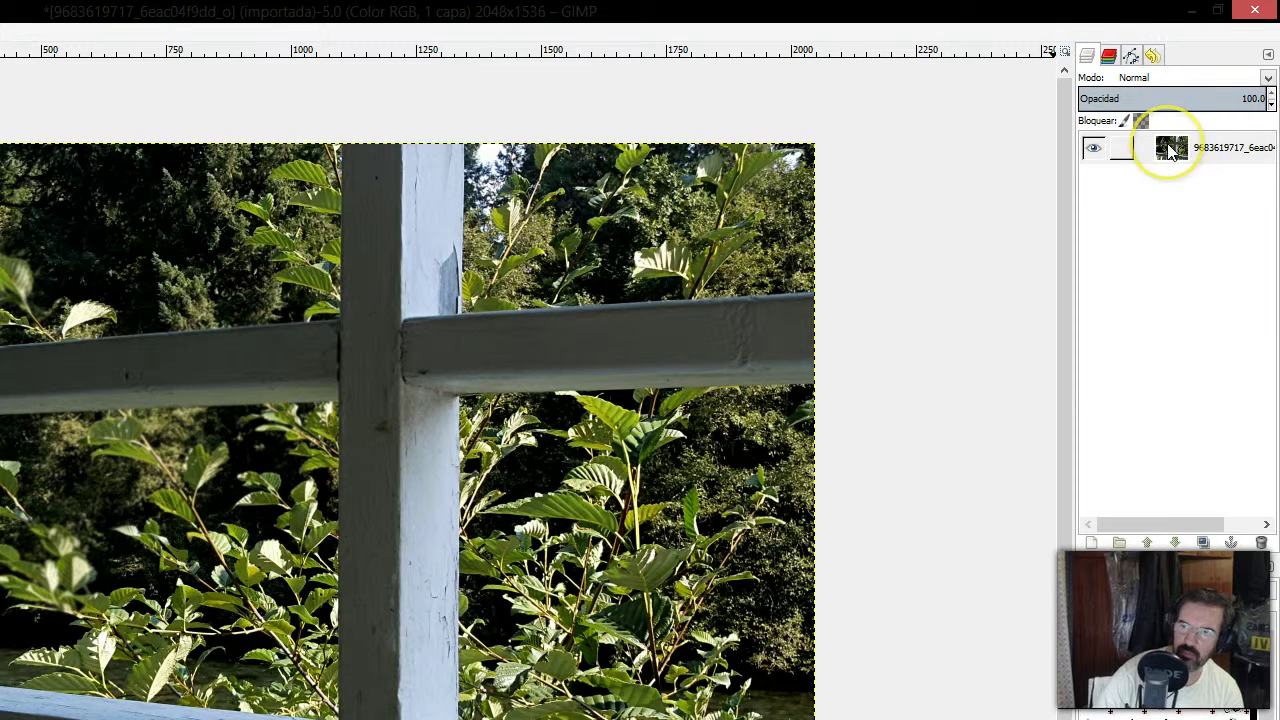
pyautogui.rightClick(1170, 148)
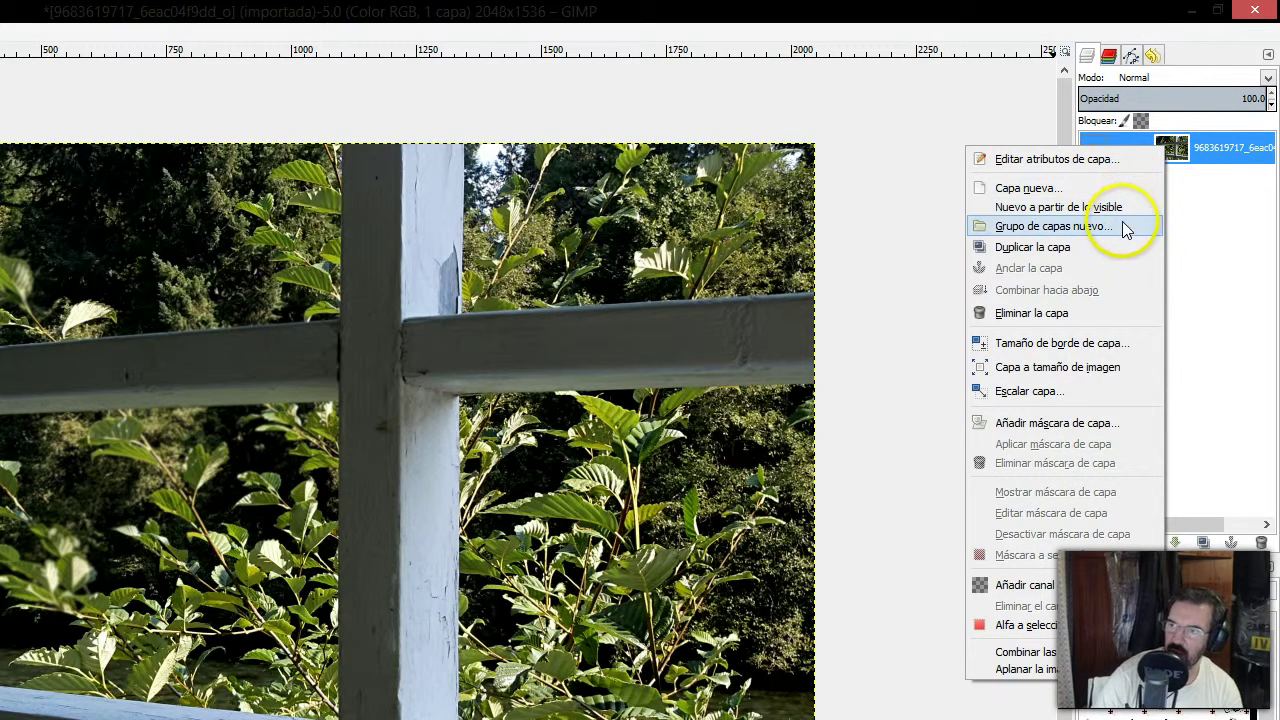
pyautogui.click(1111, 248)
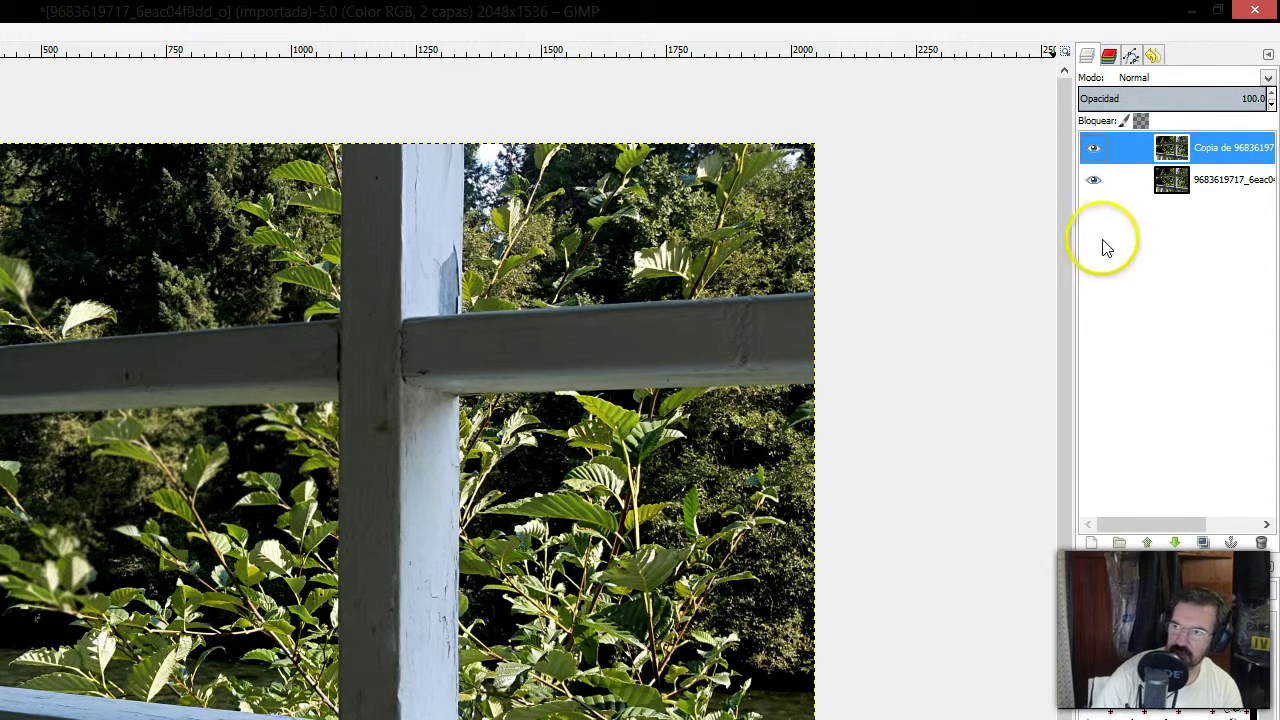
pyautogui.click(1175, 183)
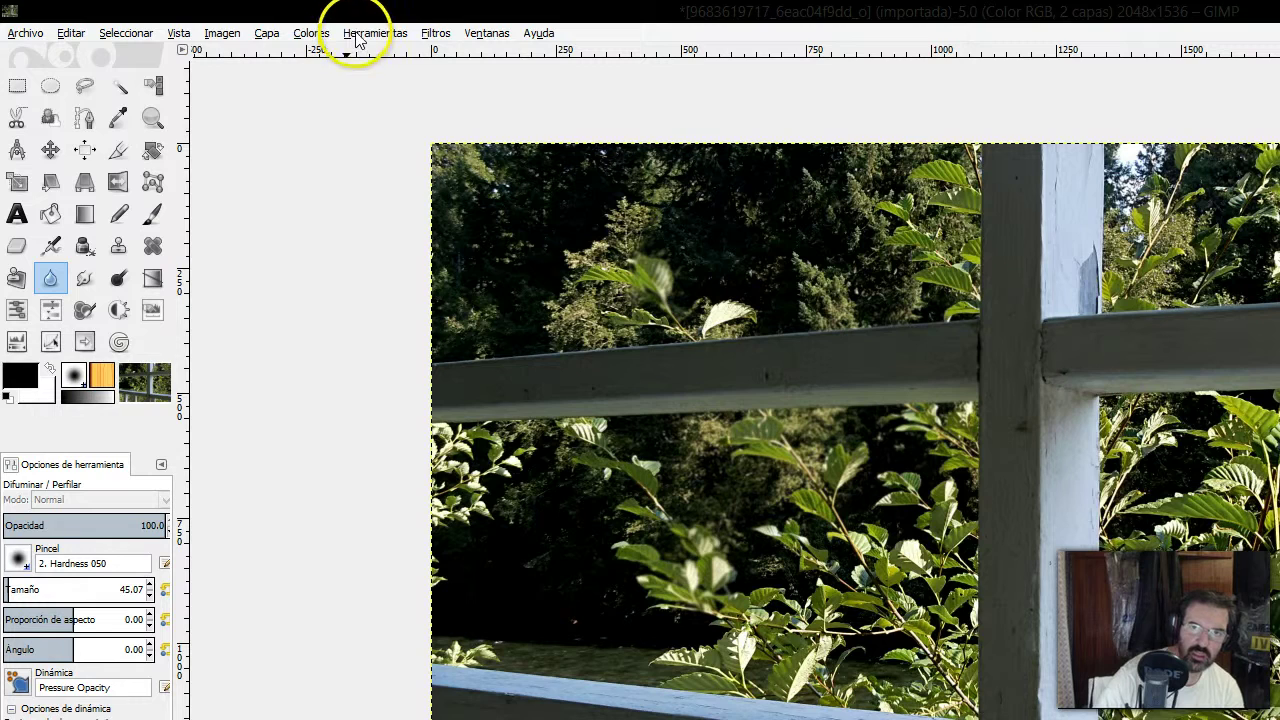
# Apply the plain Desenfoque (Blur) filter to the original lower layer
pyautogui.click(267, 33)
pyautogui.click(262, 33)
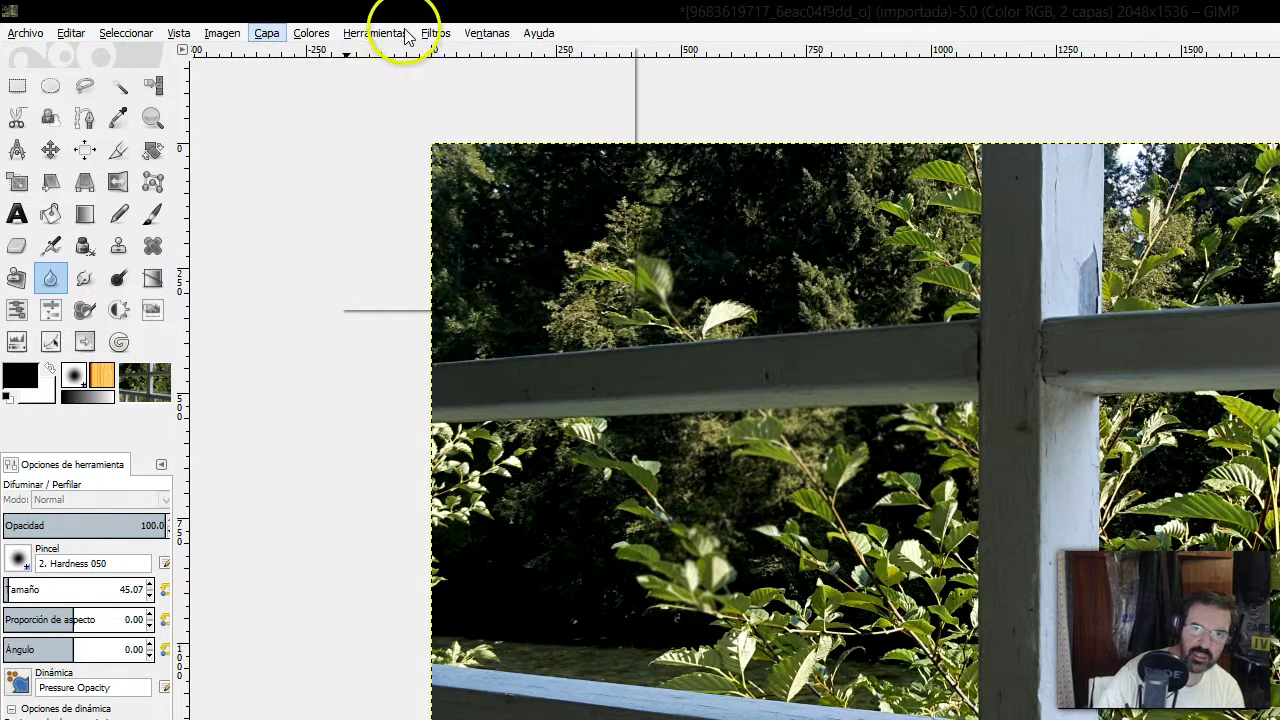
pyautogui.click(430, 33)
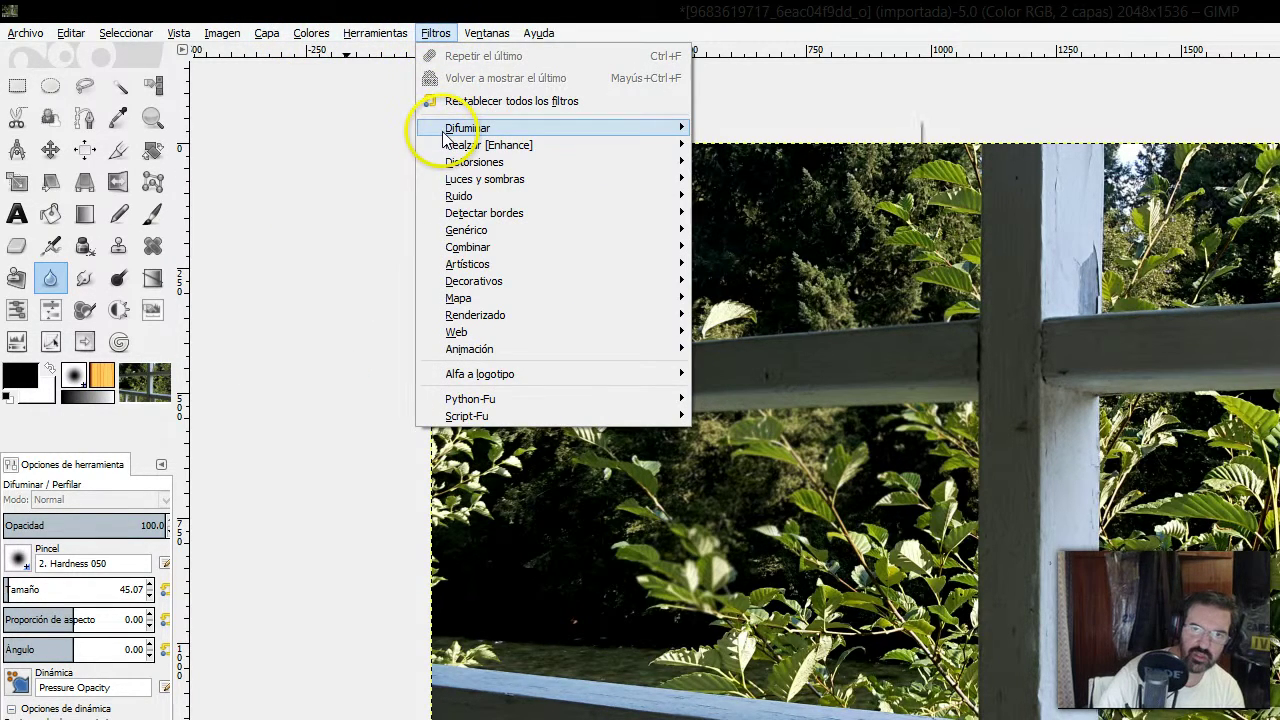
pyautogui.moveTo(467, 128)
pyautogui.click(793, 130)
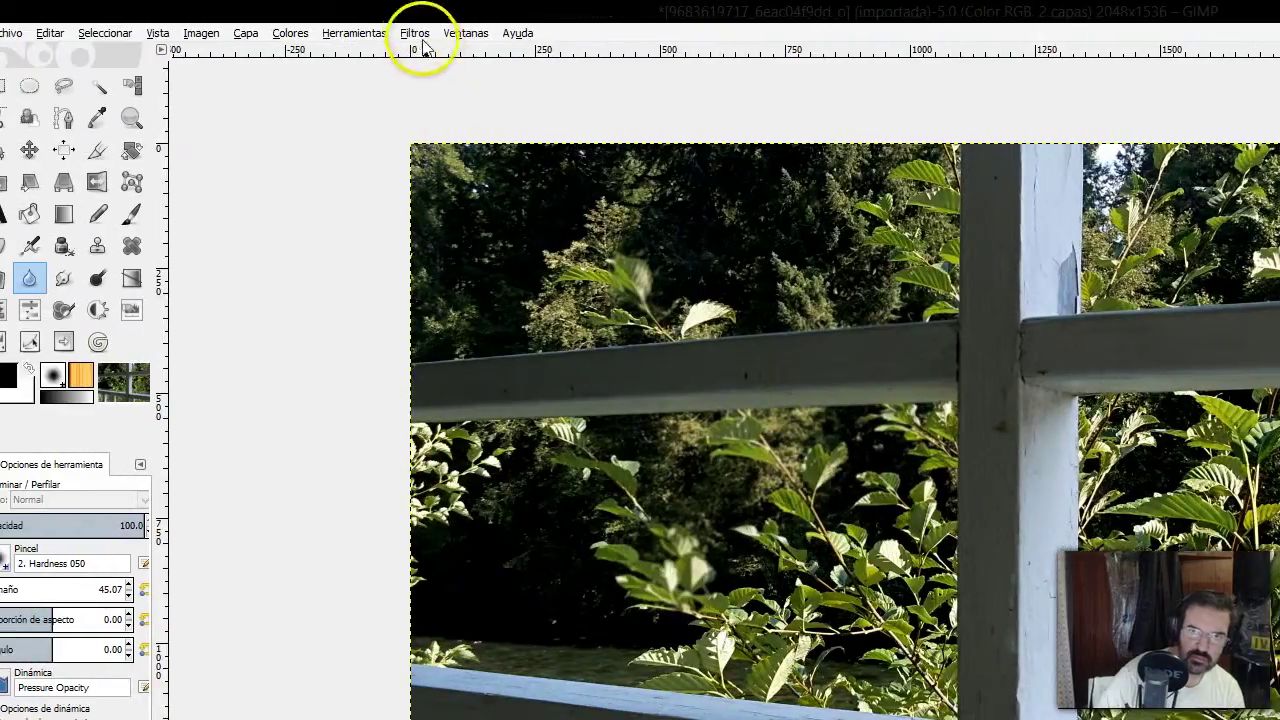
# Add Desenfoque de movimiento with length 5 and angle 10
pyautogui.click(423, 33)
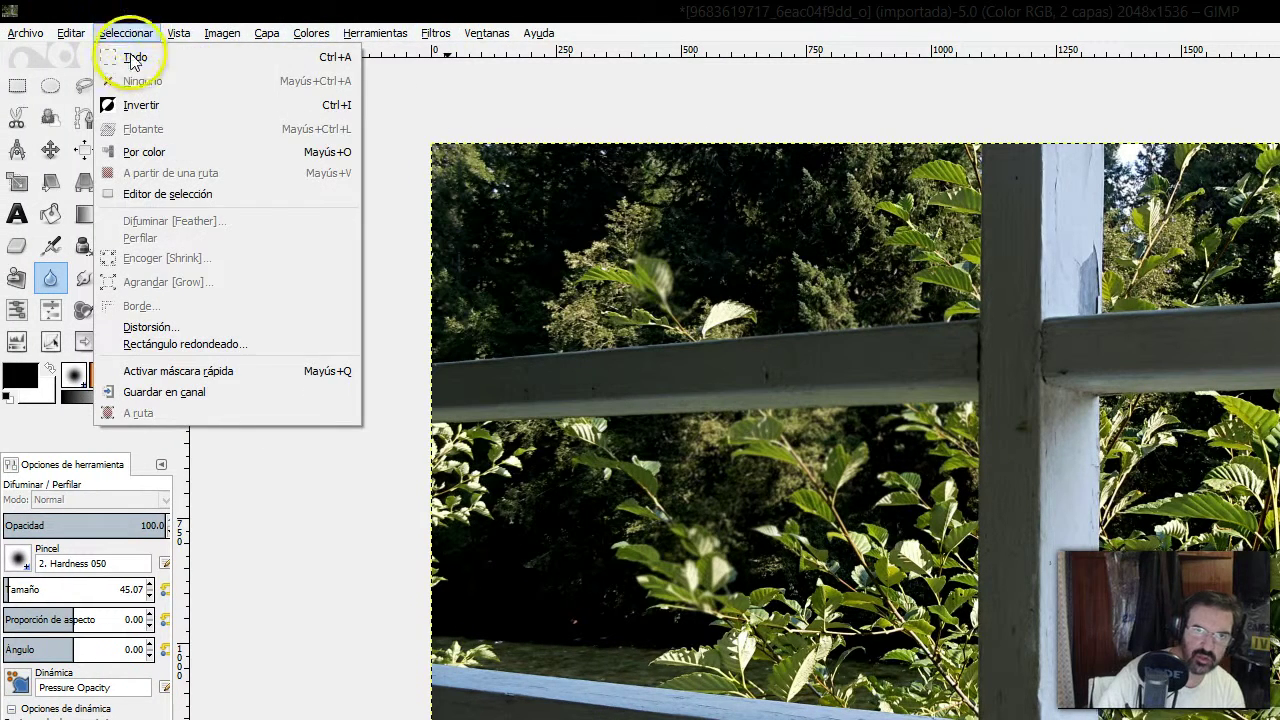
pyautogui.click(130, 65)
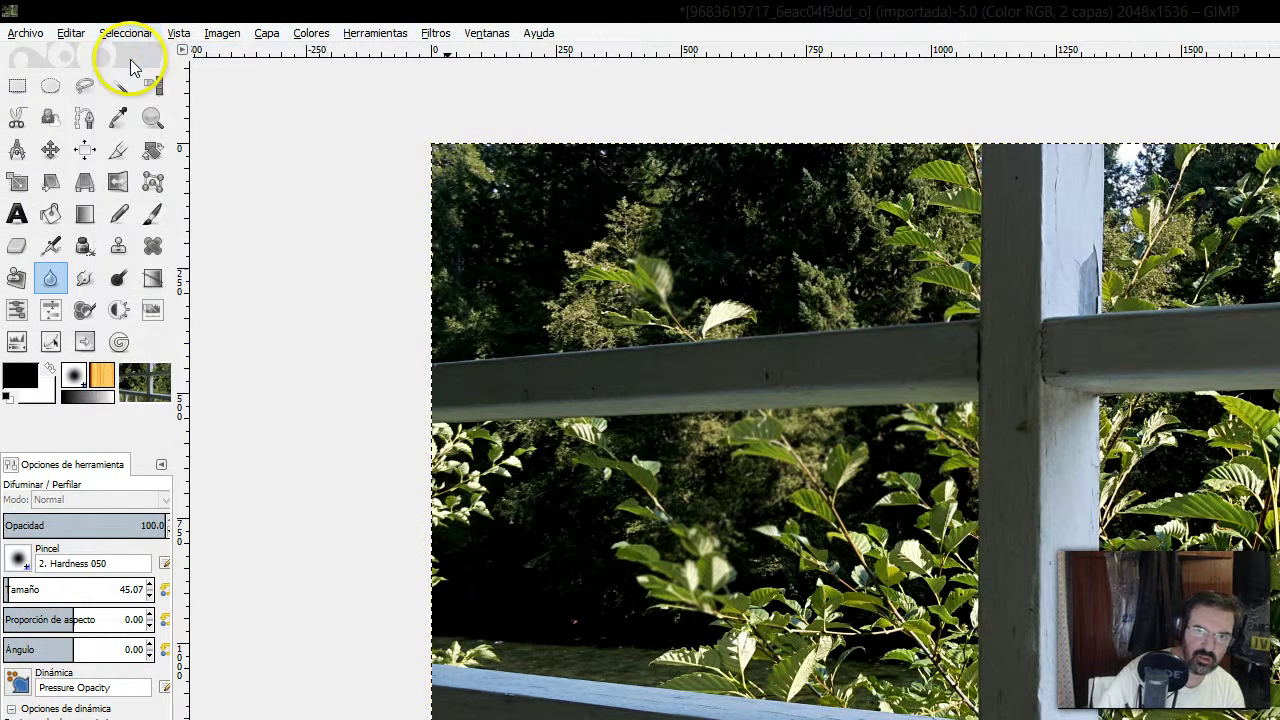
pyautogui.click(437, 33)
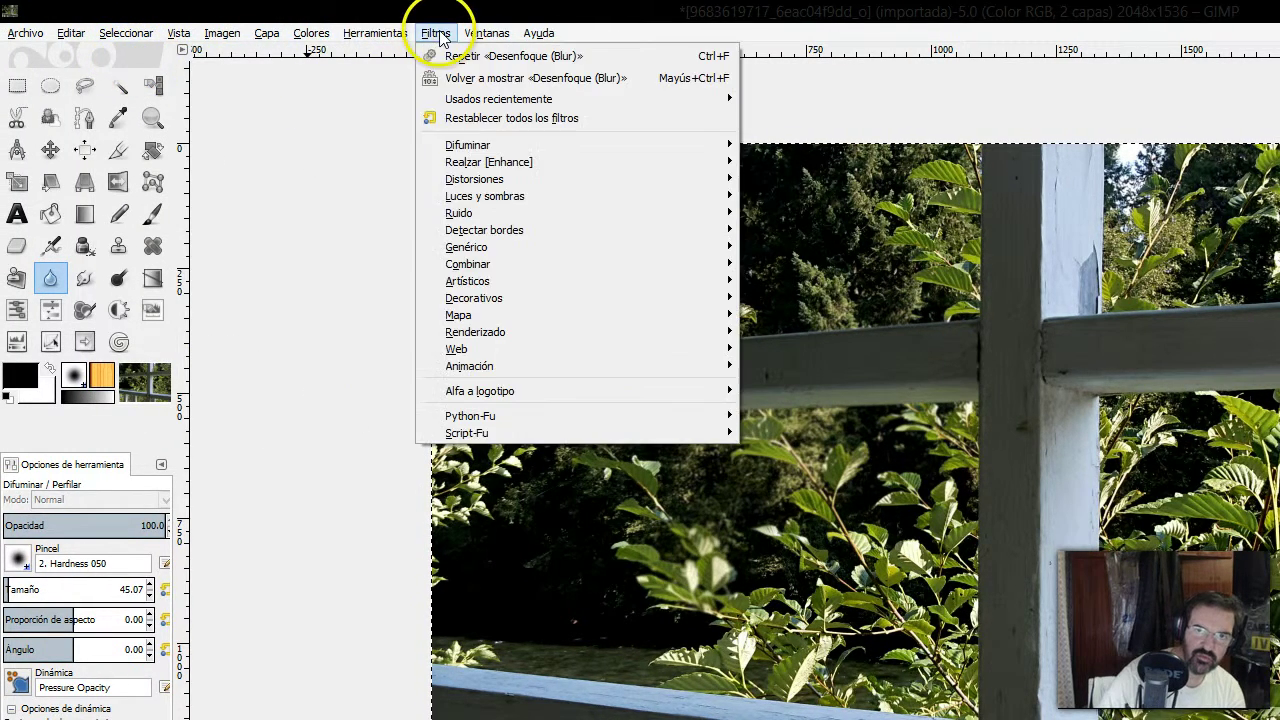
pyautogui.moveTo(468, 145)
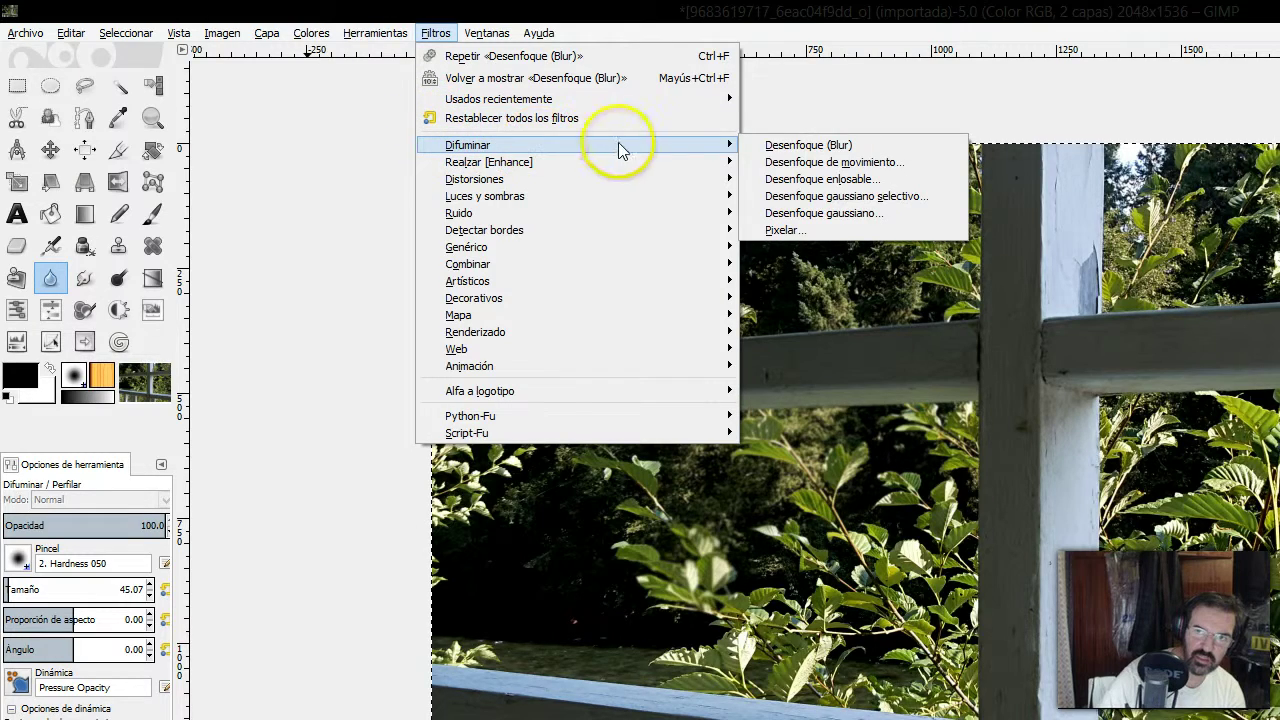
pyautogui.click(789, 163)
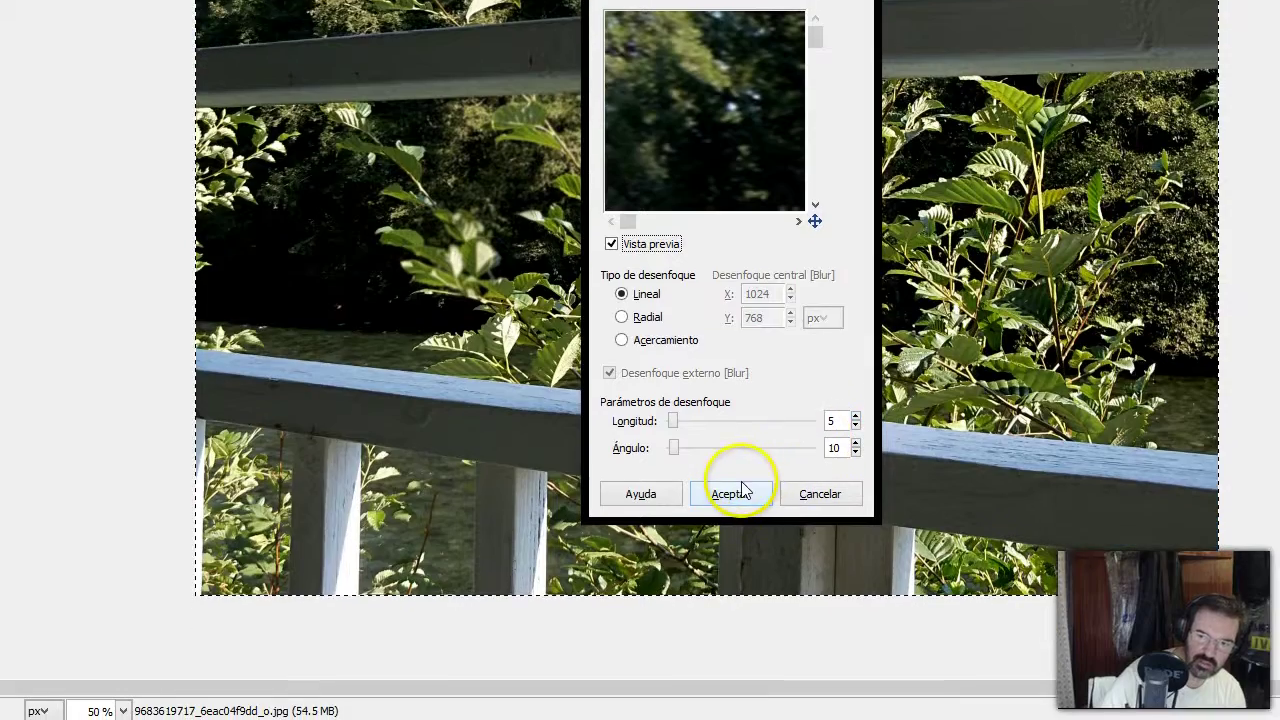
pyautogui.click(733, 486)
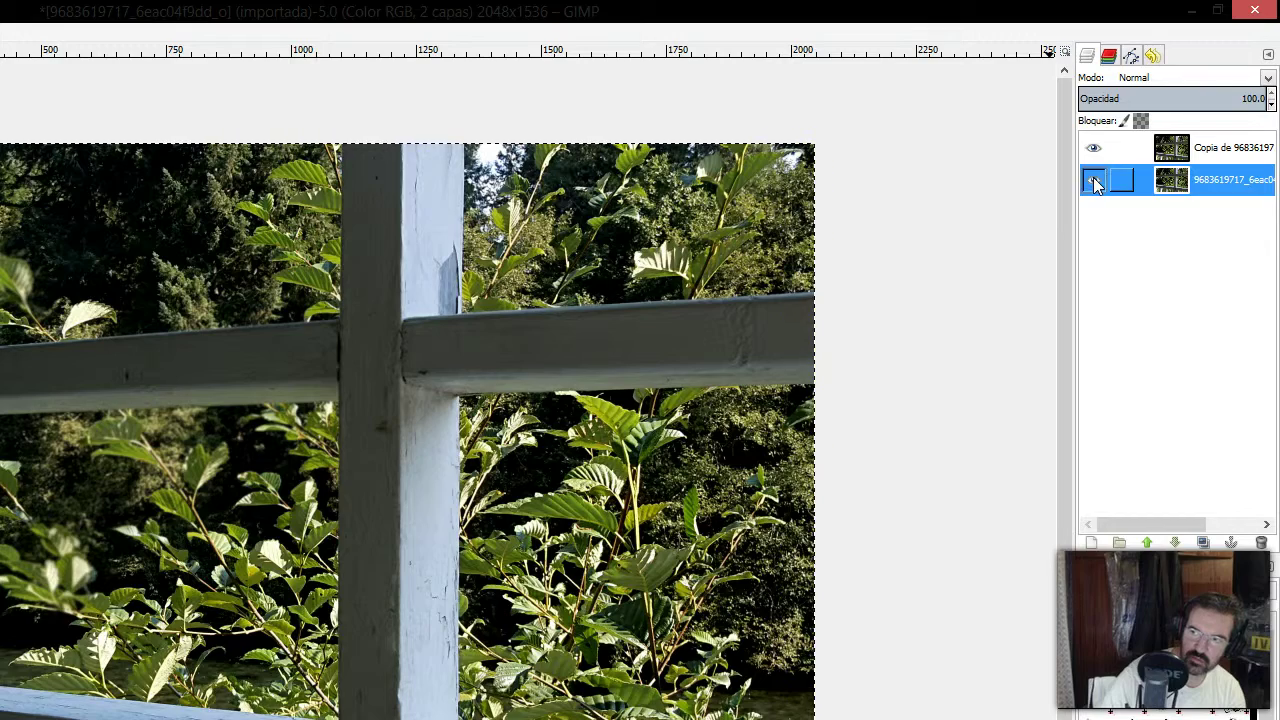
# Toggle the Copia layer's visibility off and back on to compare it with the blurred layer
pyautogui.click(1093, 150)
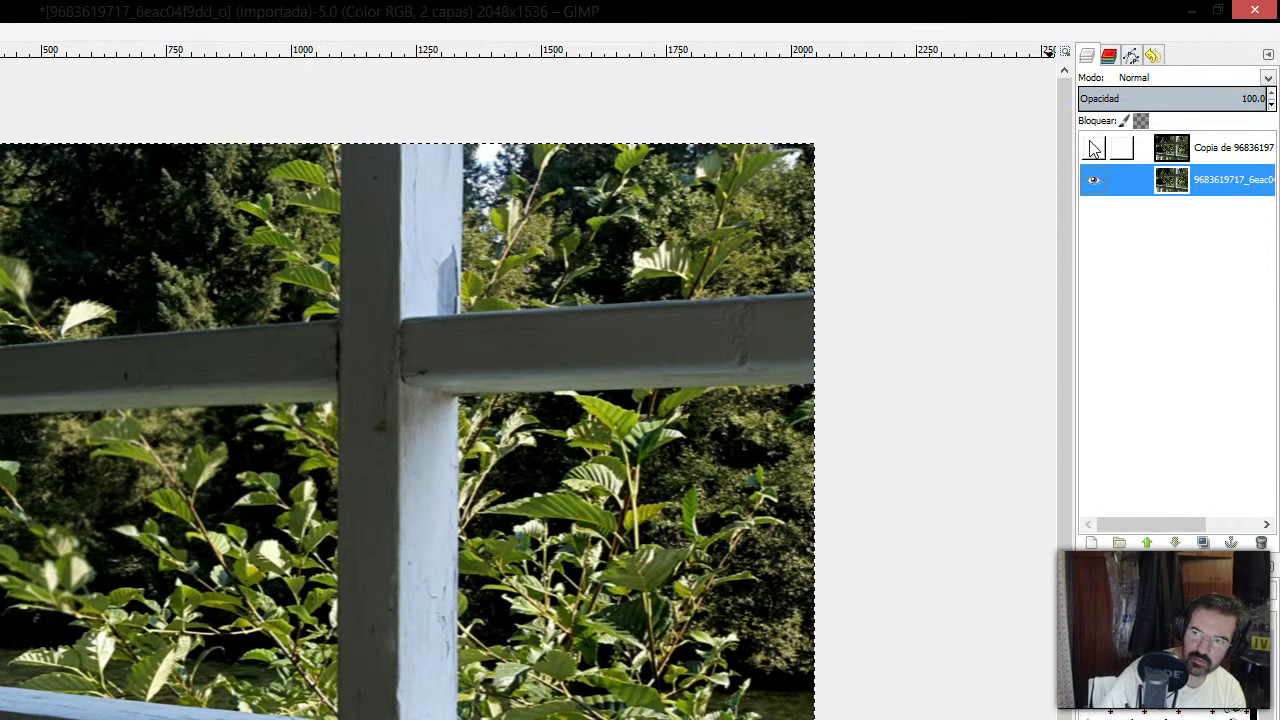
pyautogui.click(1094, 149)
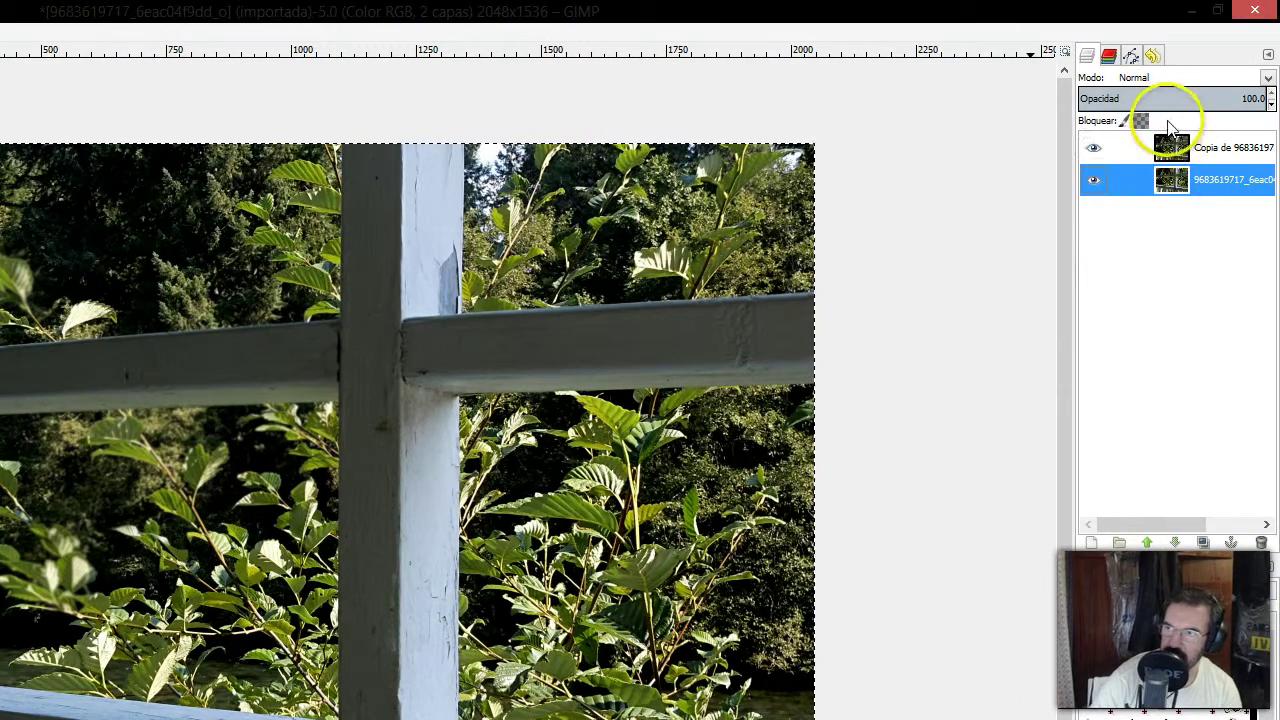
pyautogui.click(1095, 148)
pyautogui.click(1095, 148)
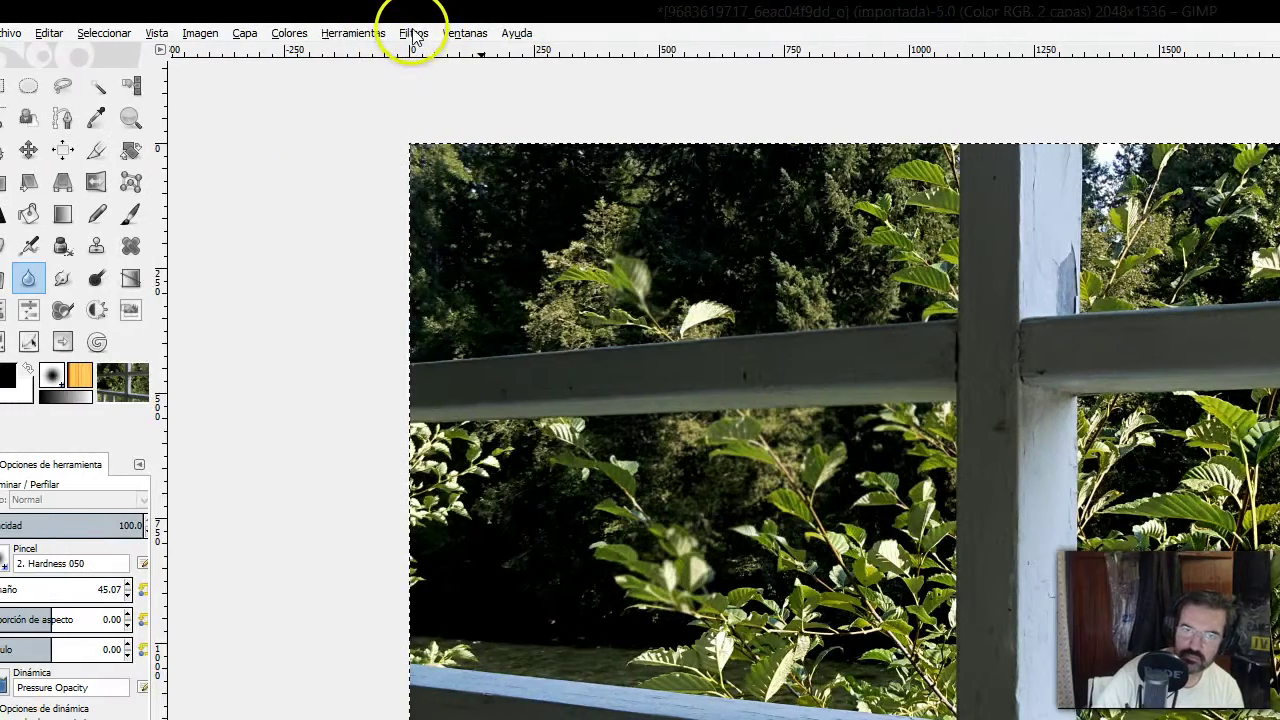
pyautogui.click(414, 33)
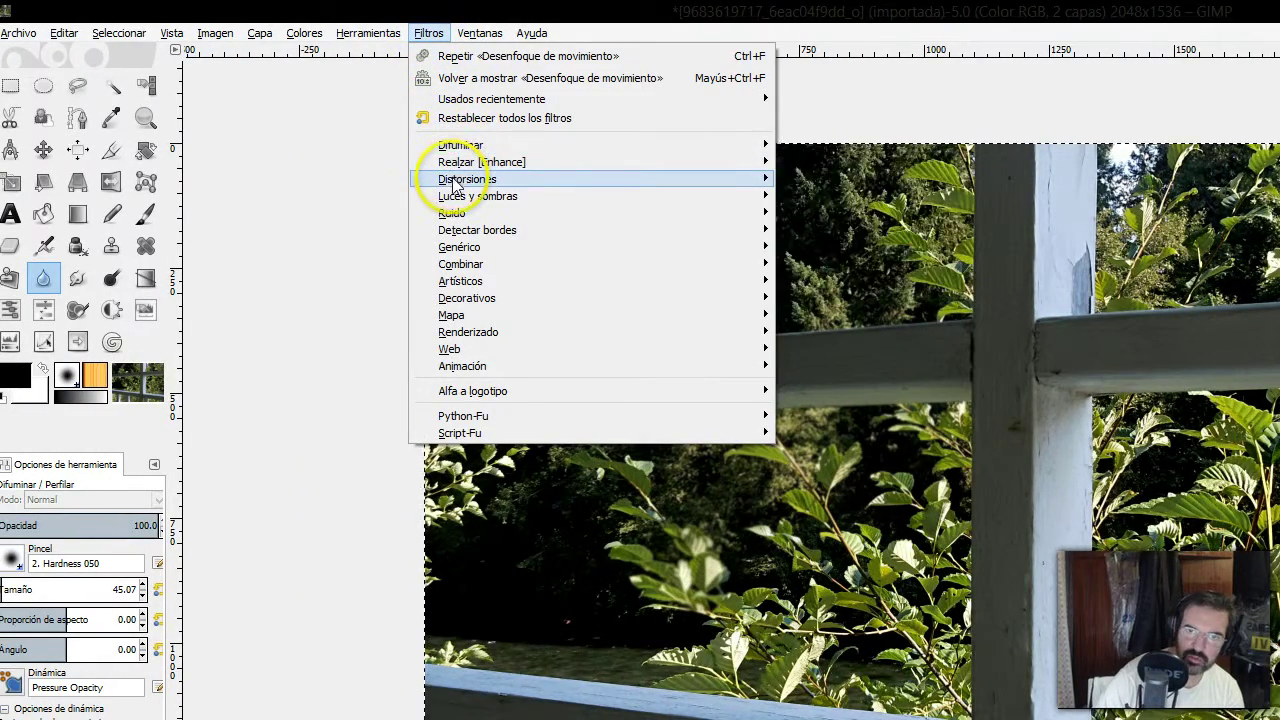
pyautogui.moveTo(460, 145)
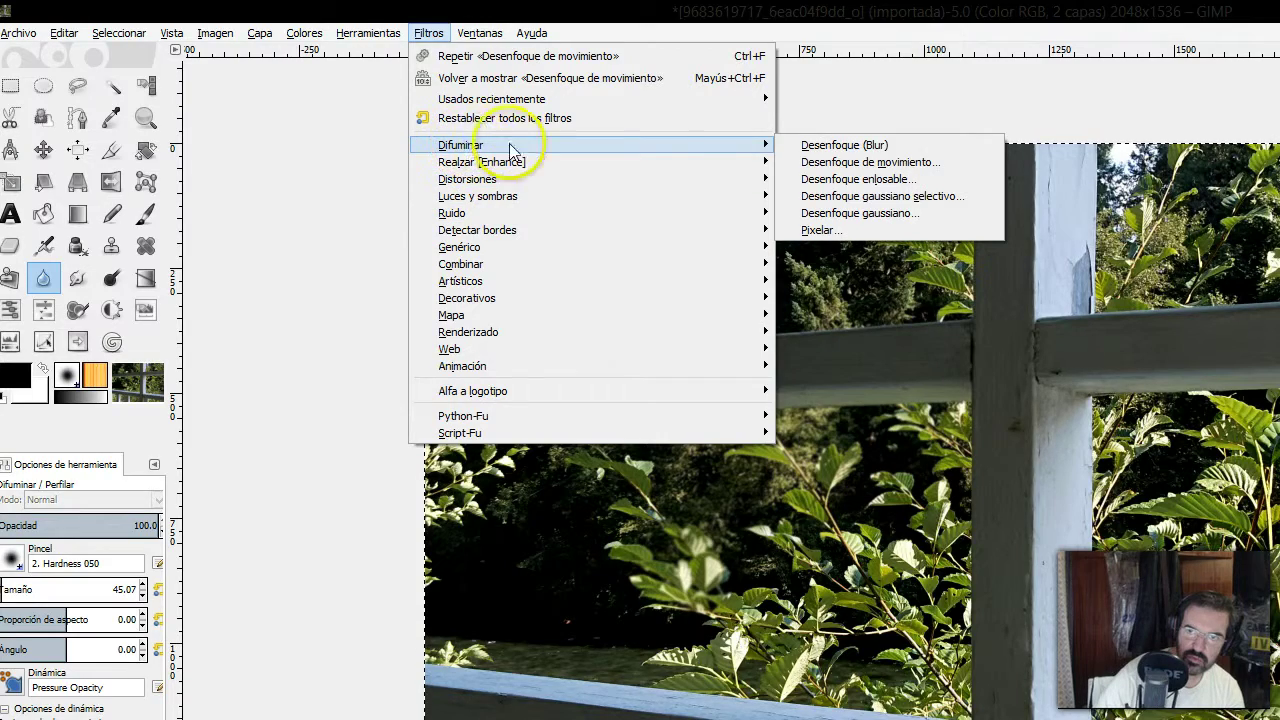
pyautogui.click(852, 163)
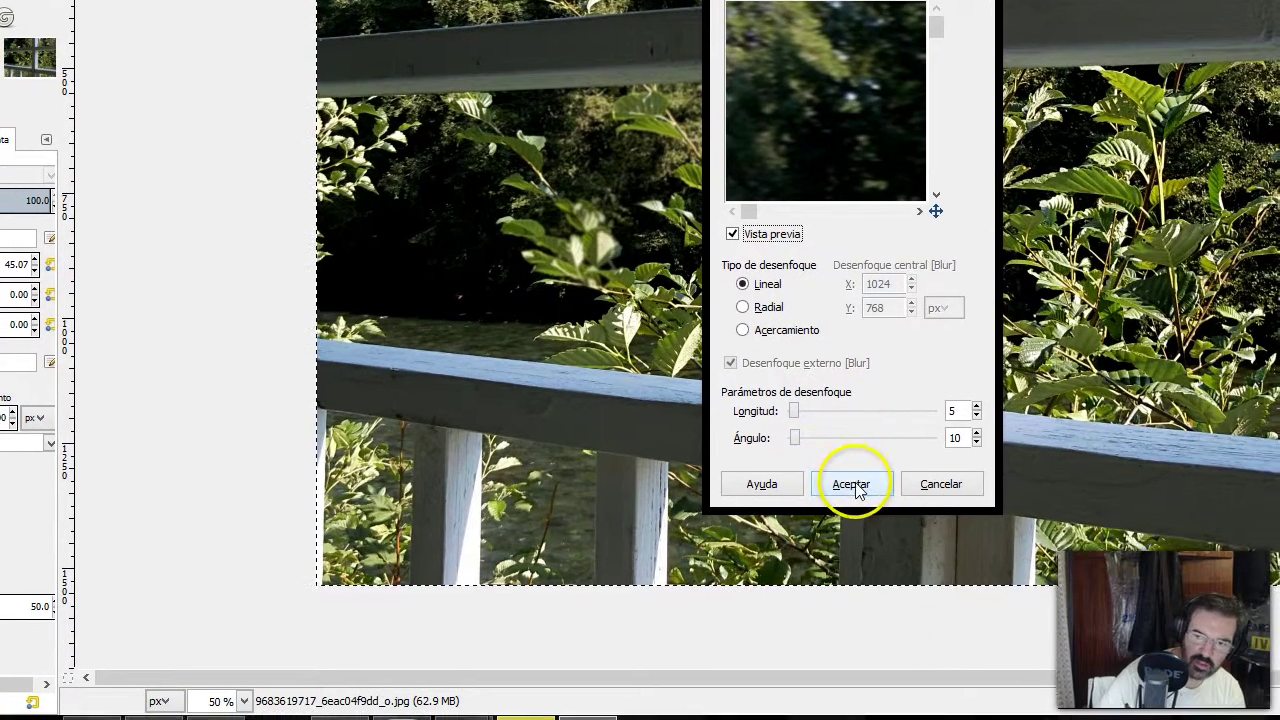
pyautogui.click(852, 485)
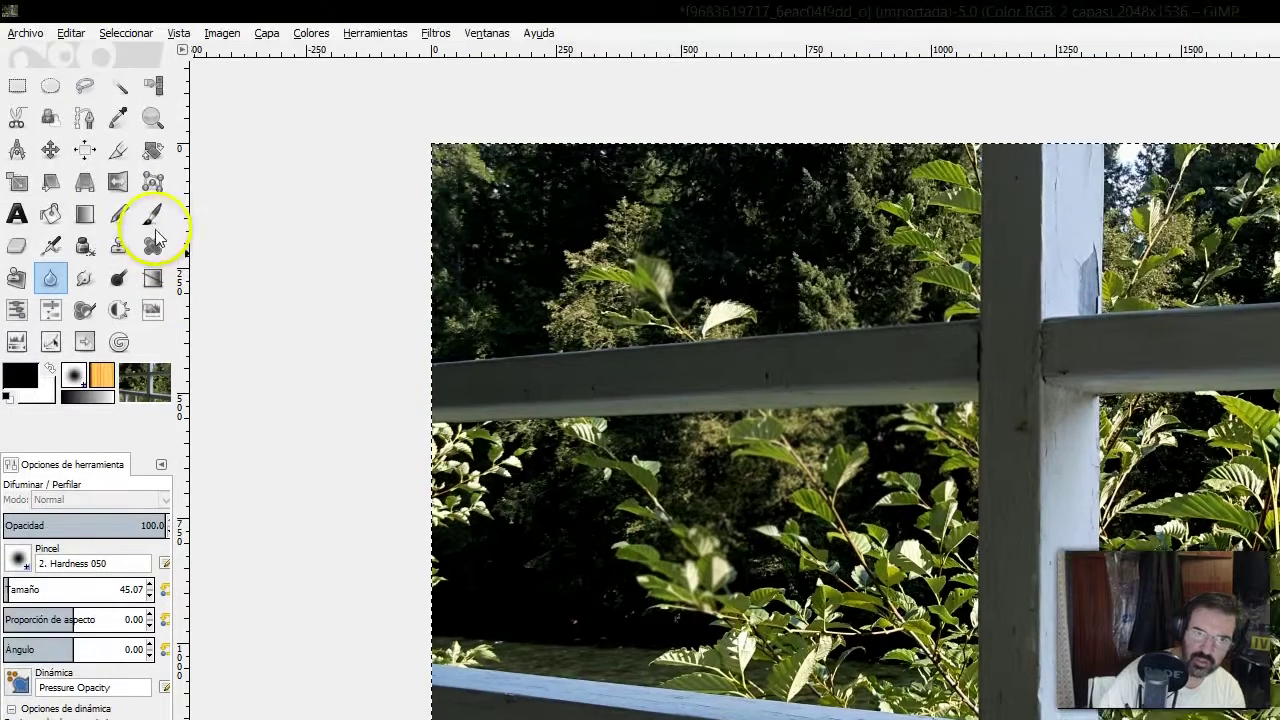
pyautogui.click(50, 149)
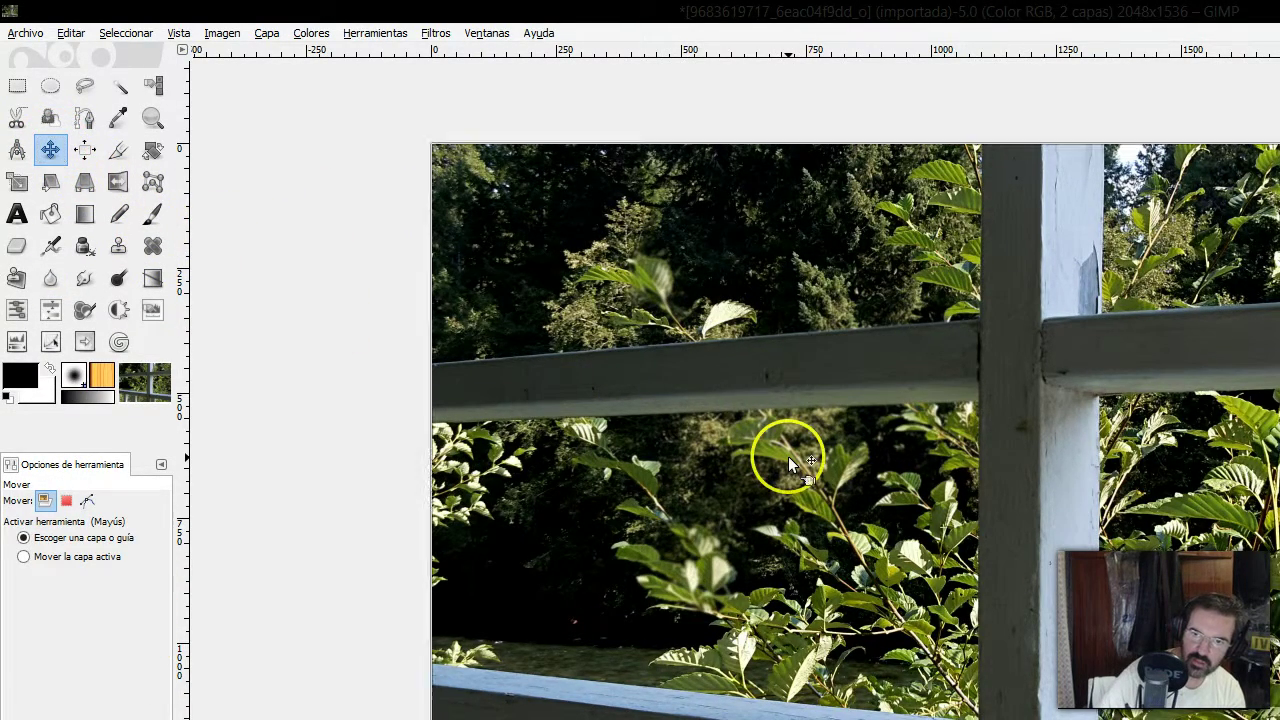
pyautogui.rightClick(675, 393)
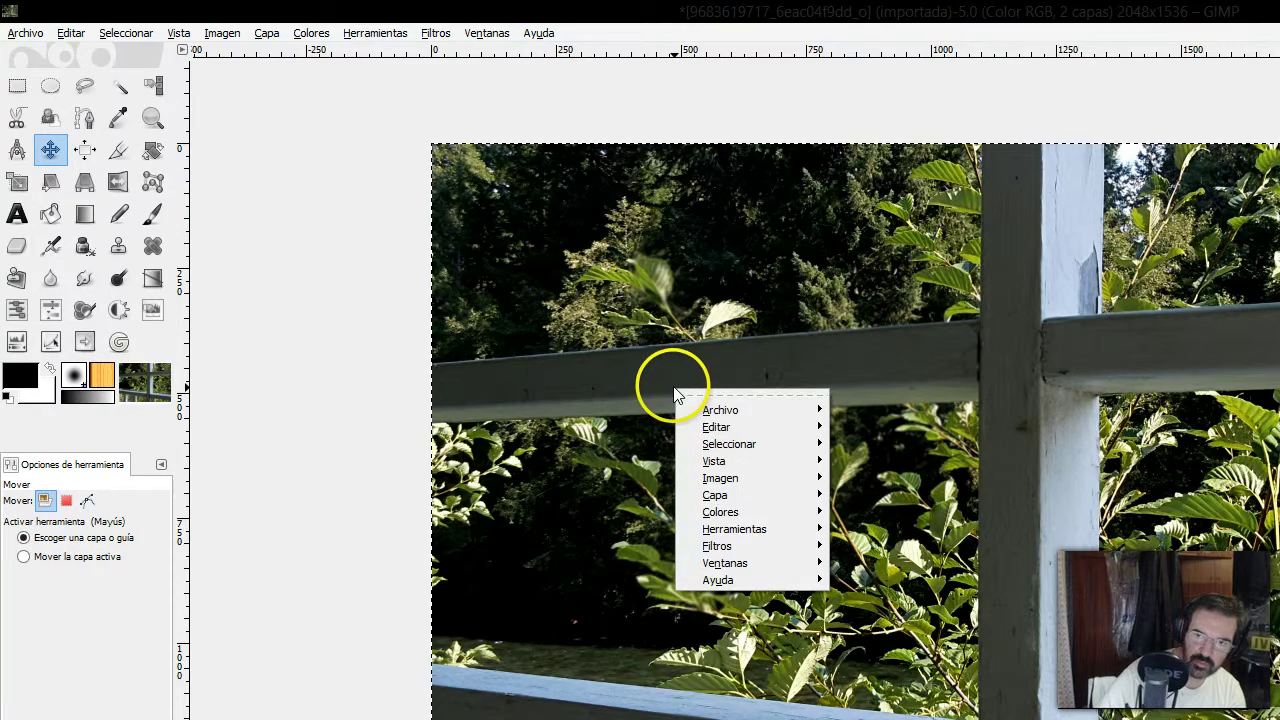
pyautogui.moveTo(448, 377)
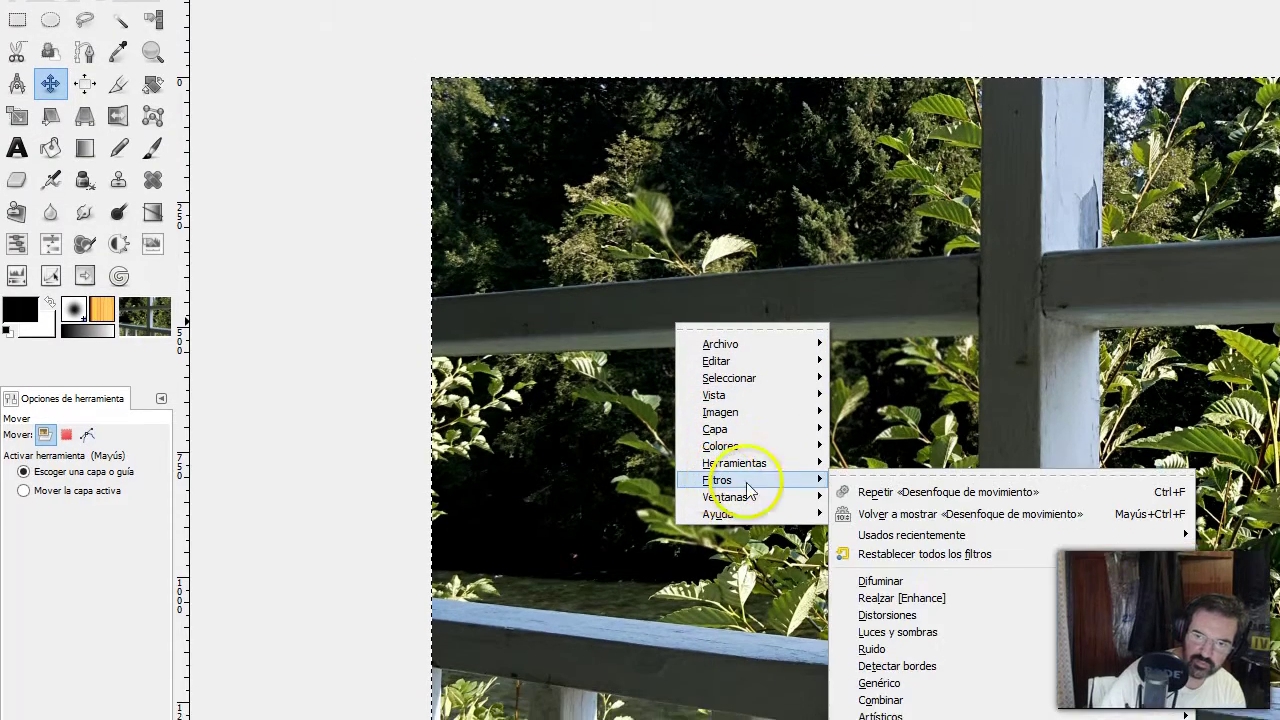
pyautogui.moveTo(740, 478)
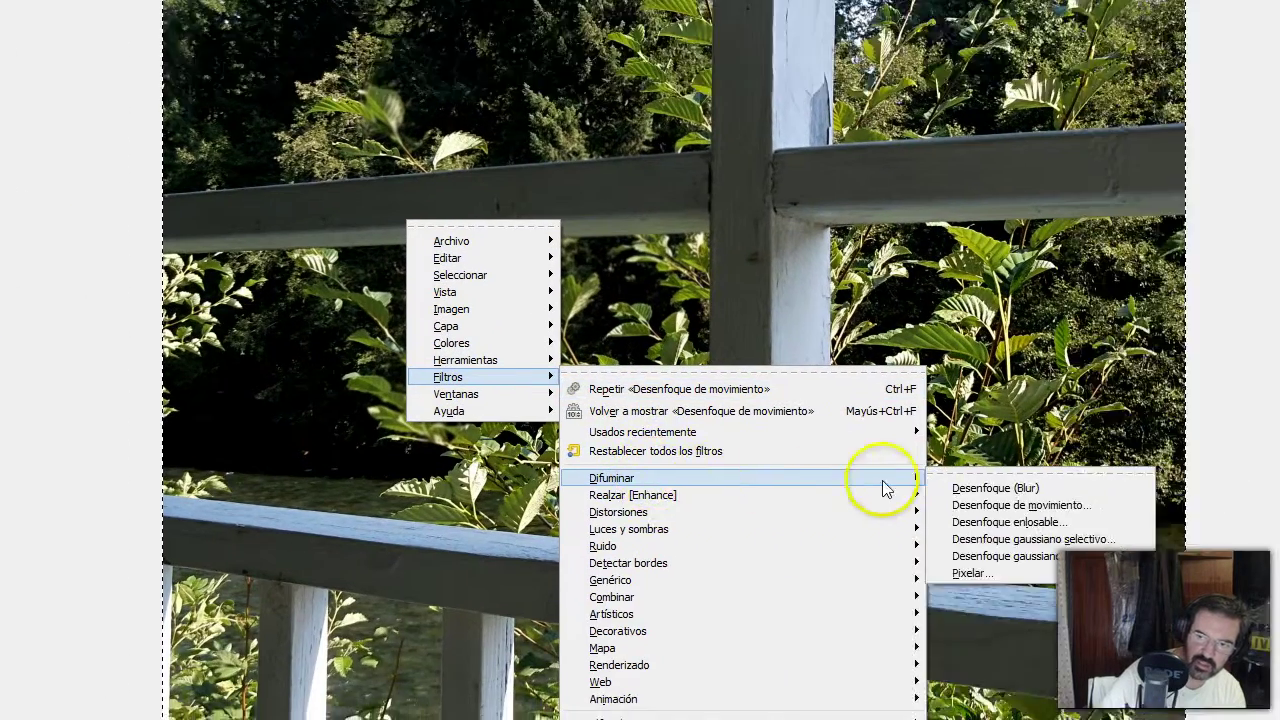
pyautogui.click(990, 488)
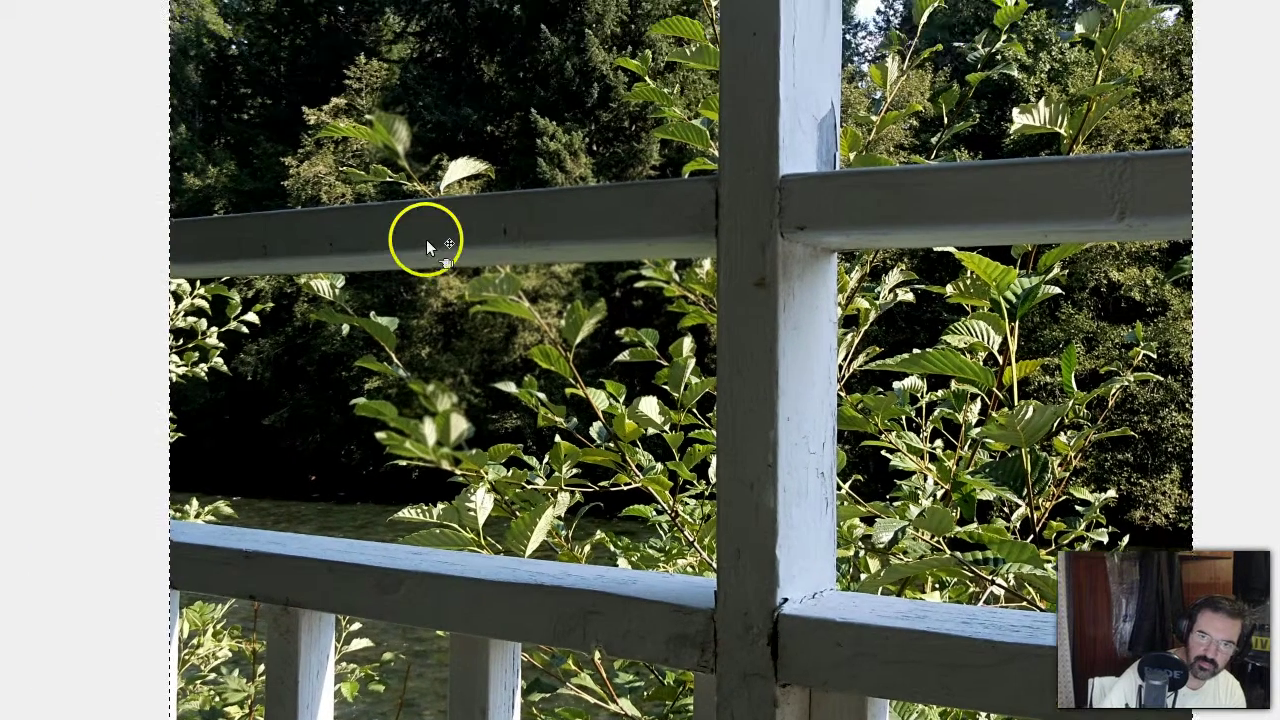
pyautogui.rightClick(426, 240)
pyautogui.moveTo(482, 298)
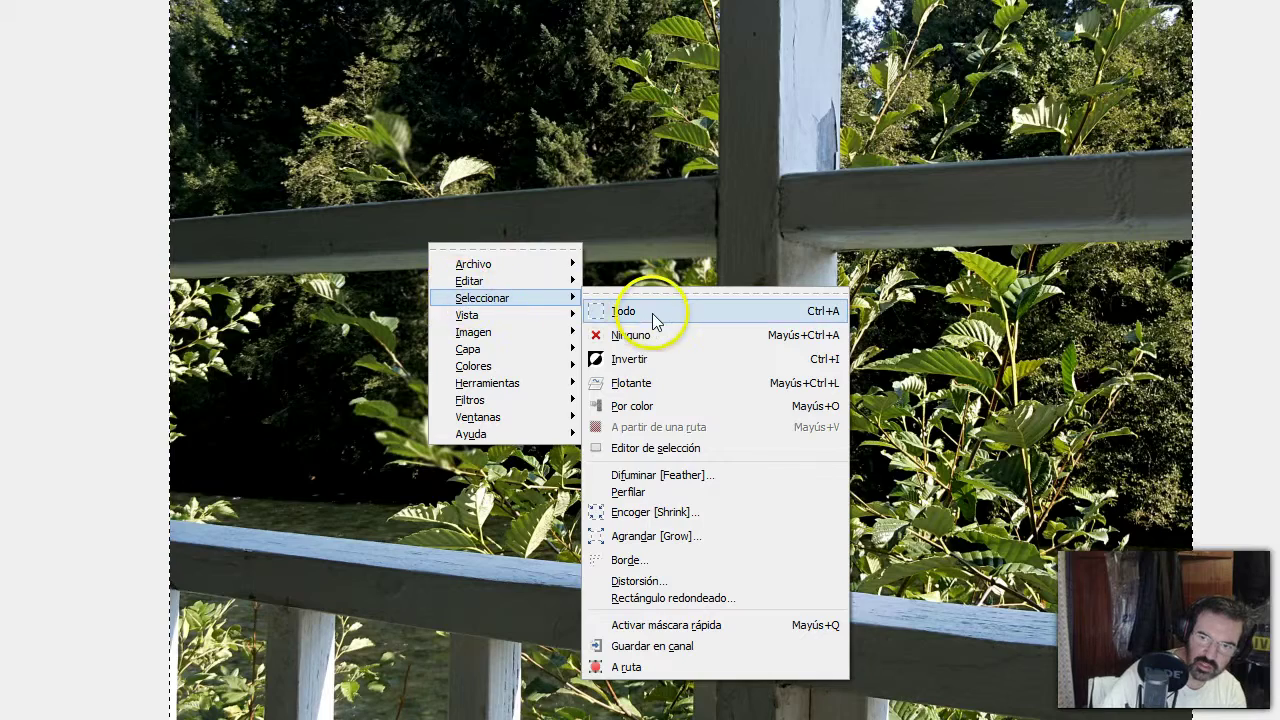
pyautogui.click(656, 312)
pyautogui.rightClick(449, 278)
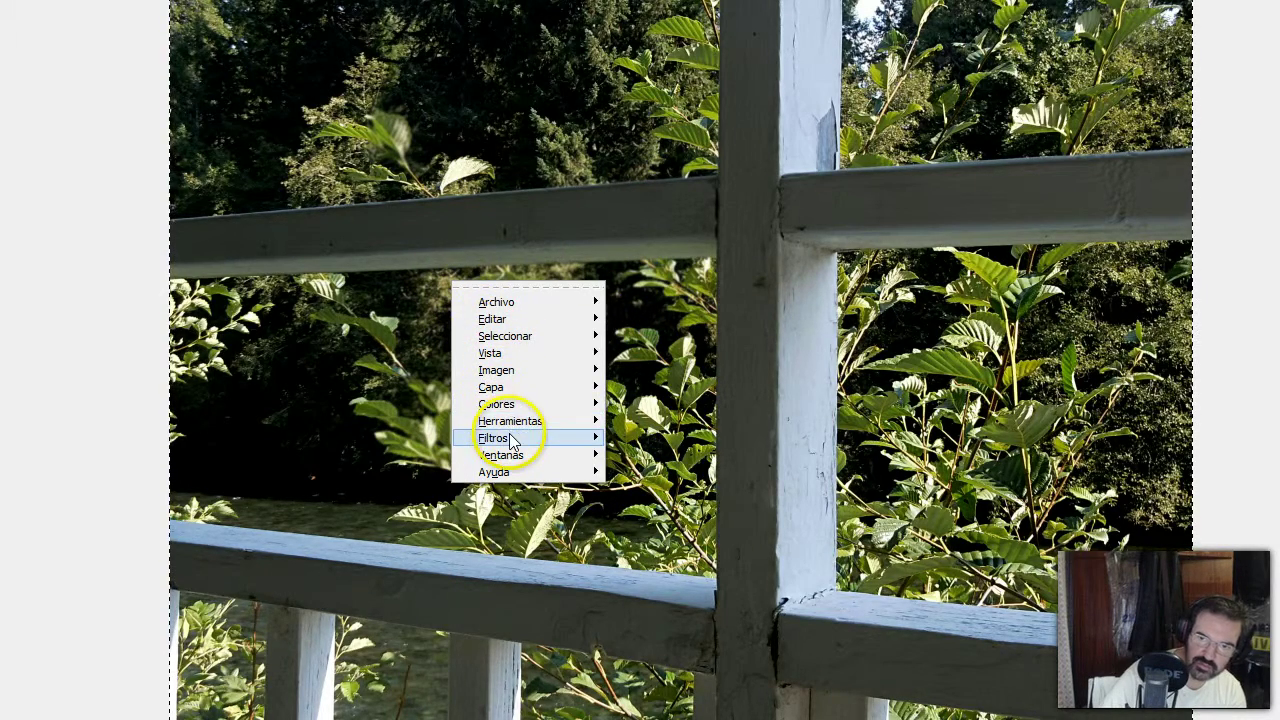
pyautogui.moveTo(470, 400)
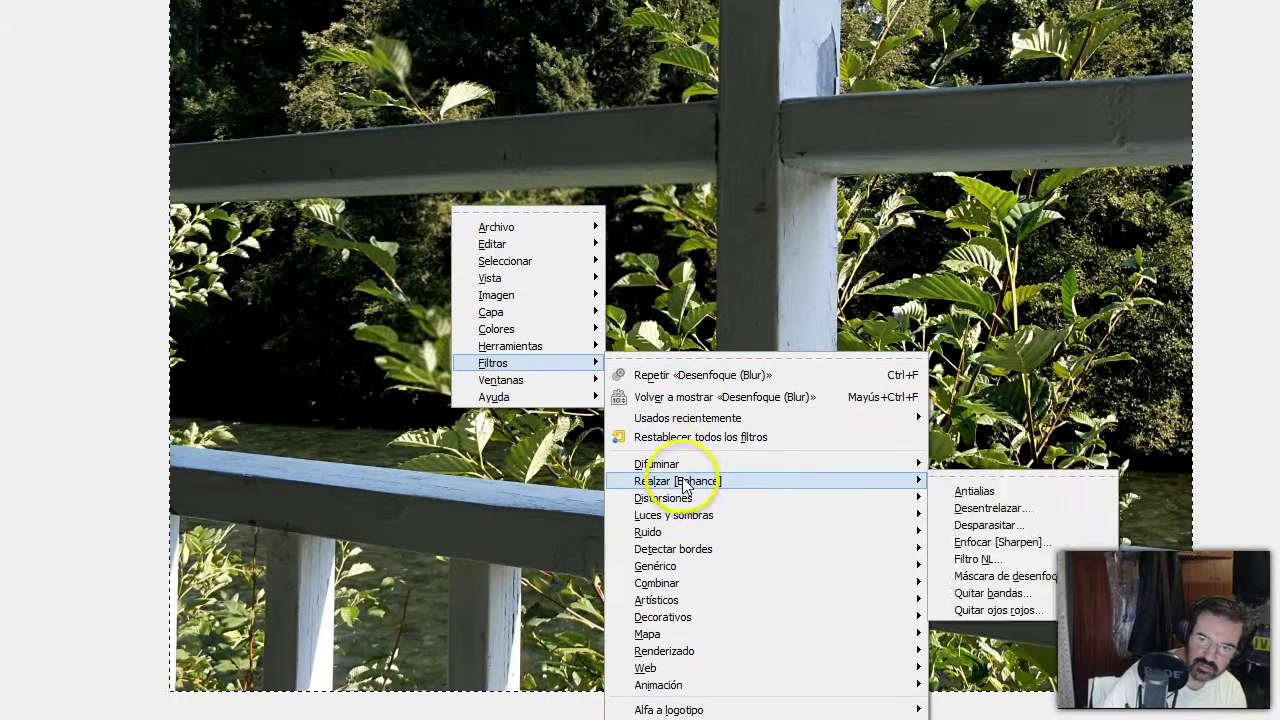
pyautogui.moveTo(656, 464)
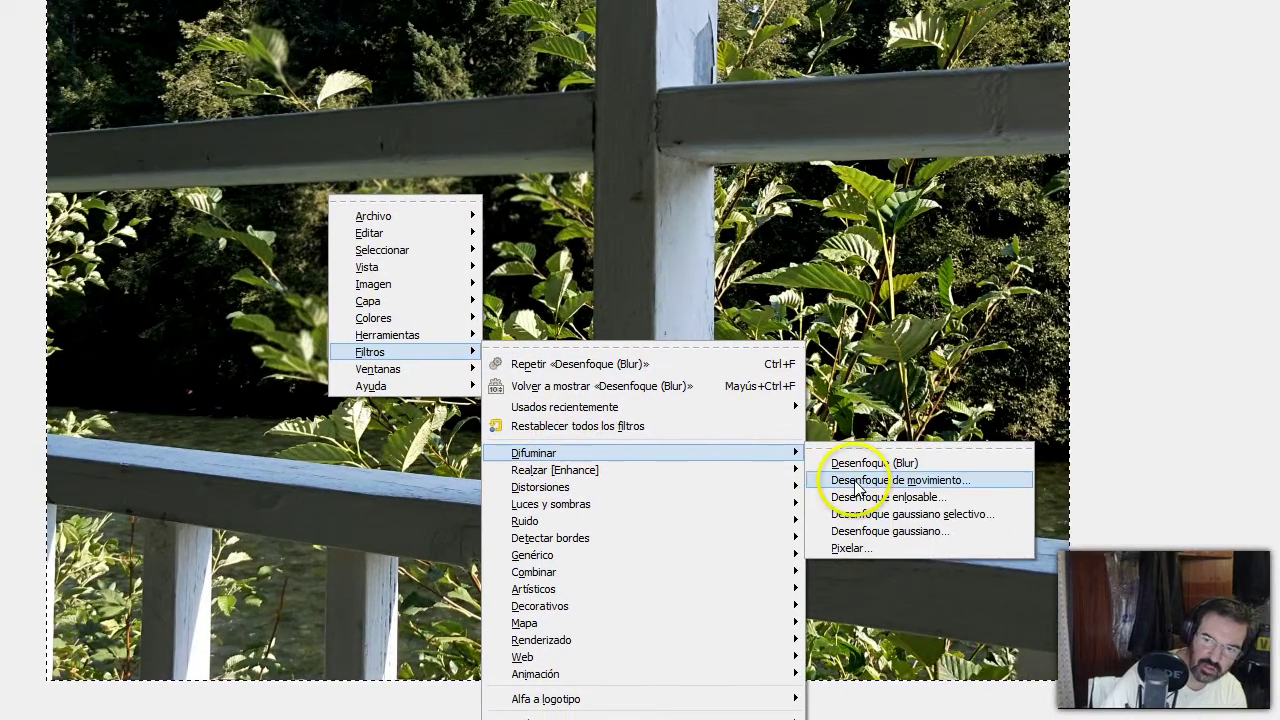
pyautogui.click(1012, 491)
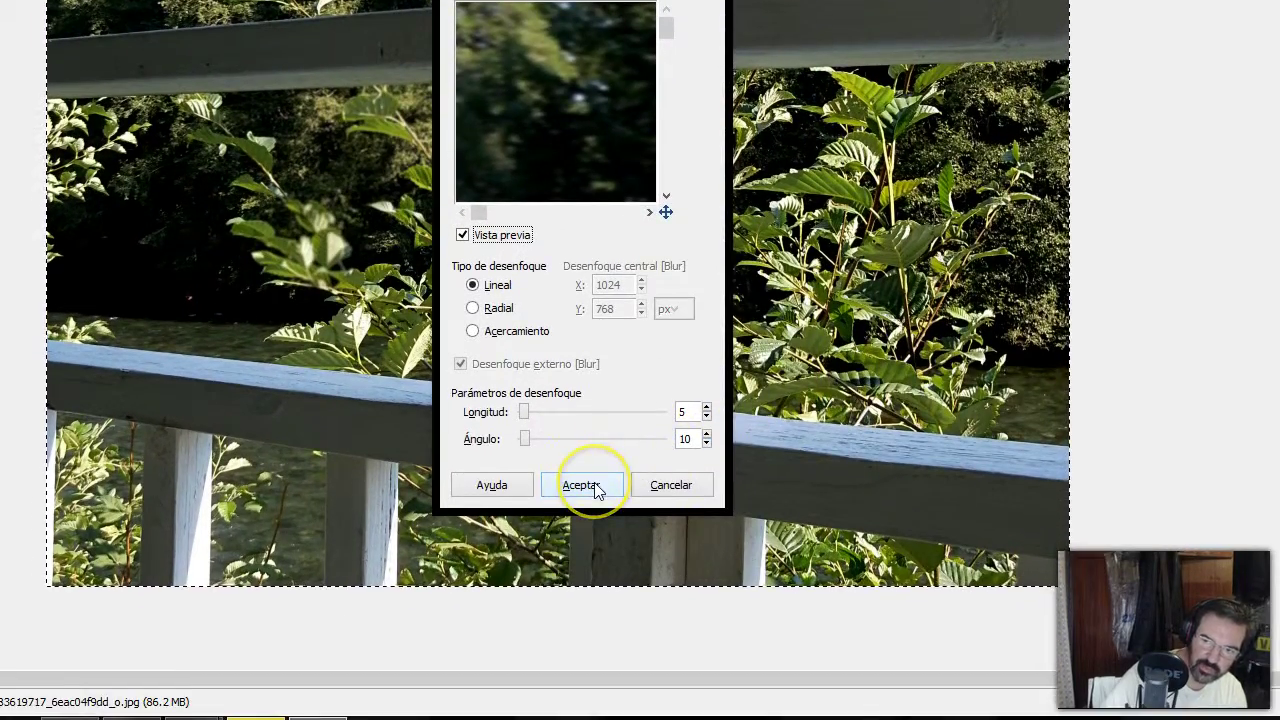
pyautogui.click(594, 487)
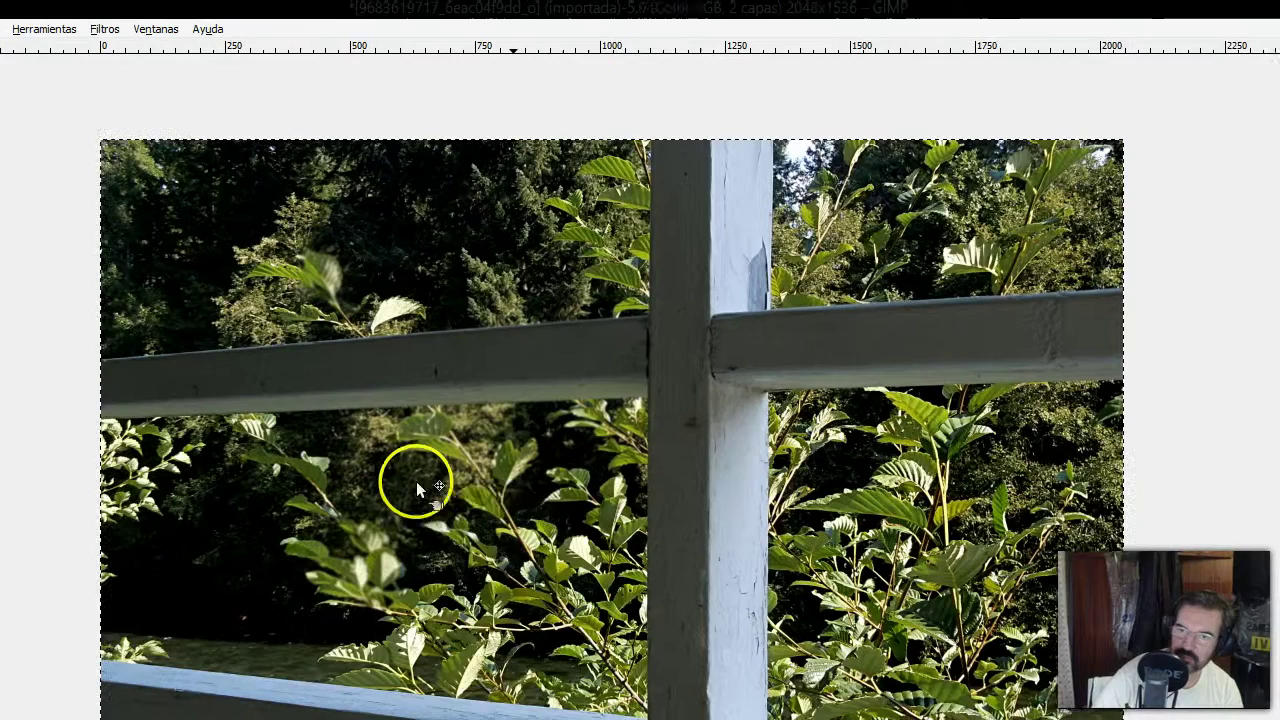
pyautogui.rightClick(425, 483)
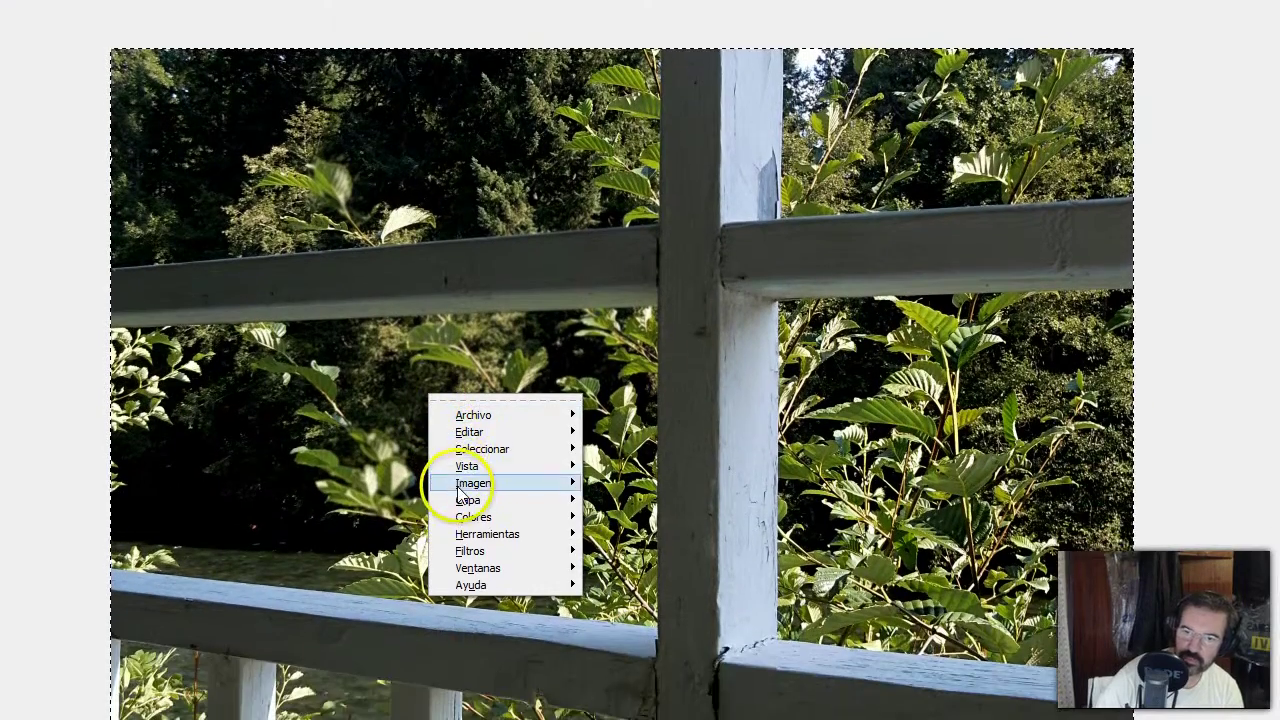
pyautogui.moveTo(470, 481)
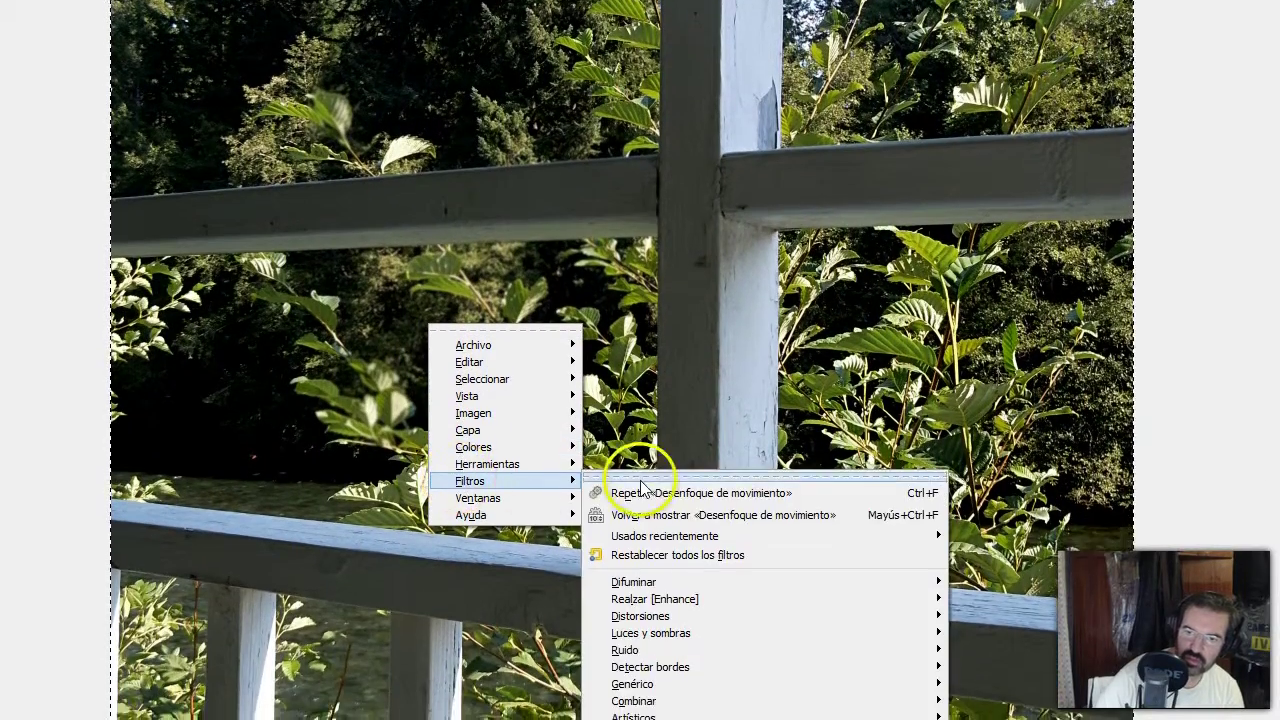
pyautogui.click(643, 491)
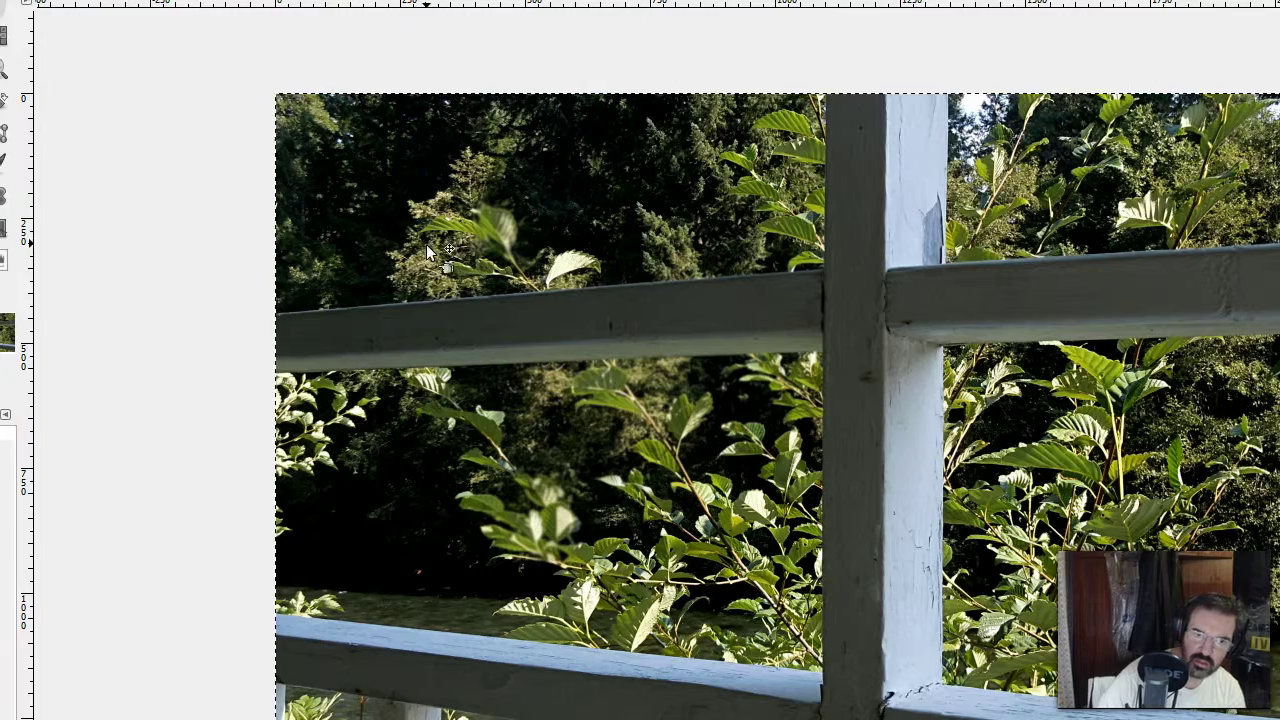
pyautogui.click(420, 317)
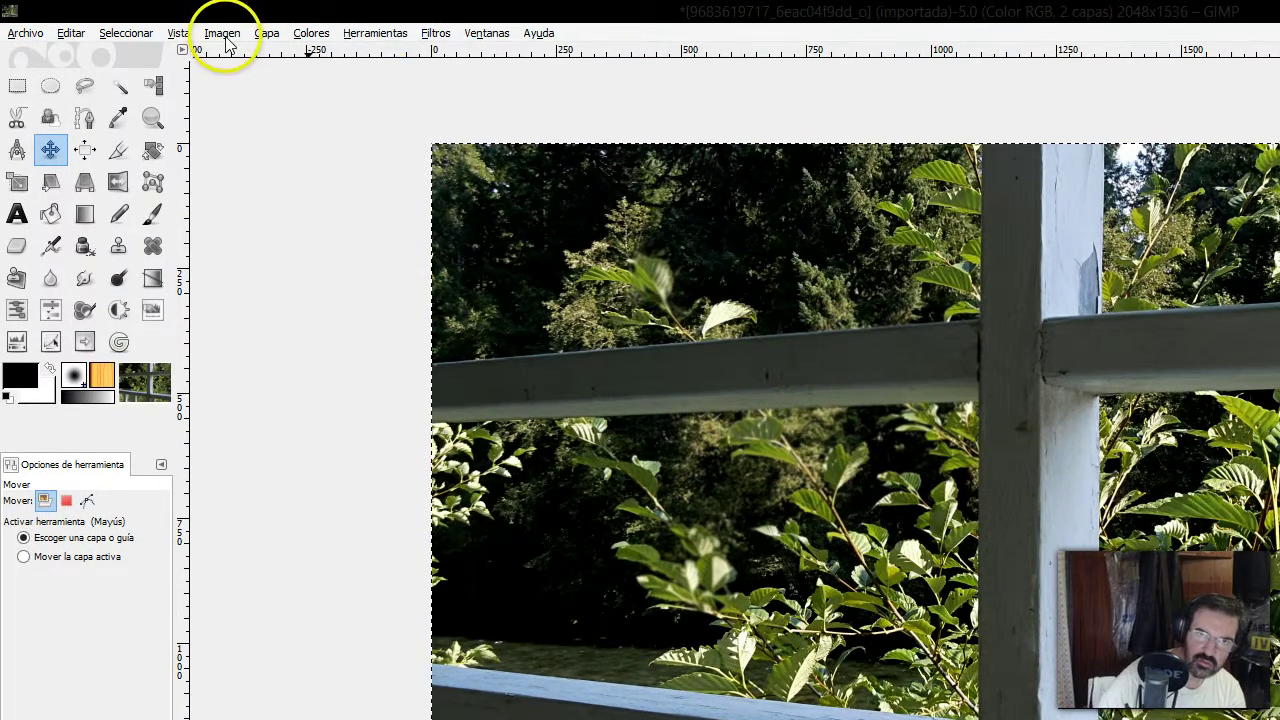
# Merge the two visible layers into a single layer
pyautogui.click(222, 34)
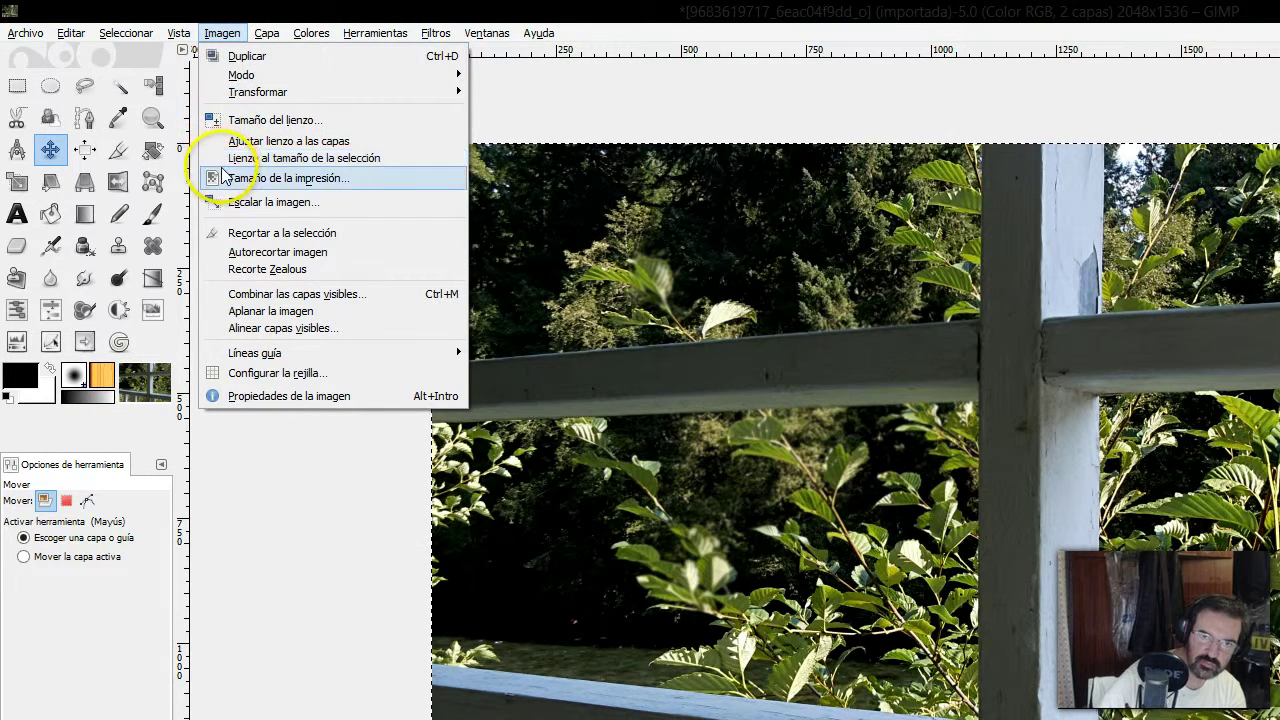
pyautogui.click(224, 295)
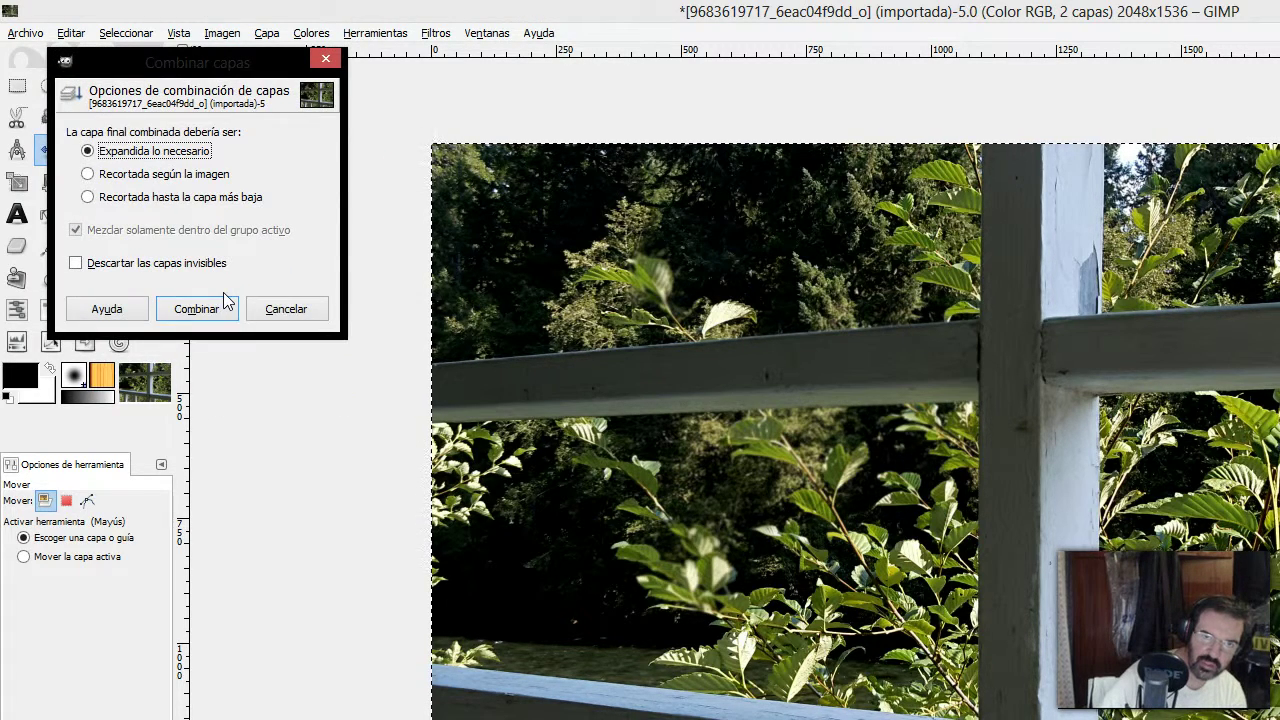
pyautogui.click(215, 318)
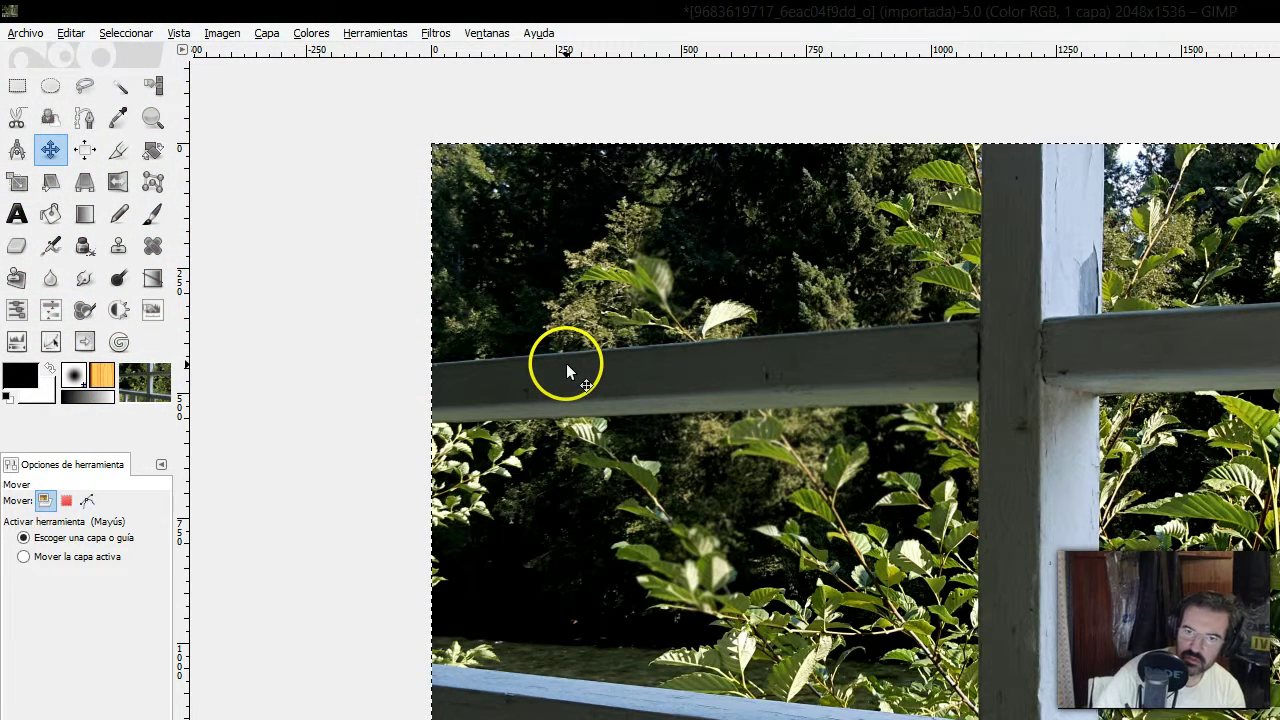
# Select the whole image and repeat the last motion blur on it
pyautogui.rightClick(566, 372)
pyautogui.moveTo(622, 422)
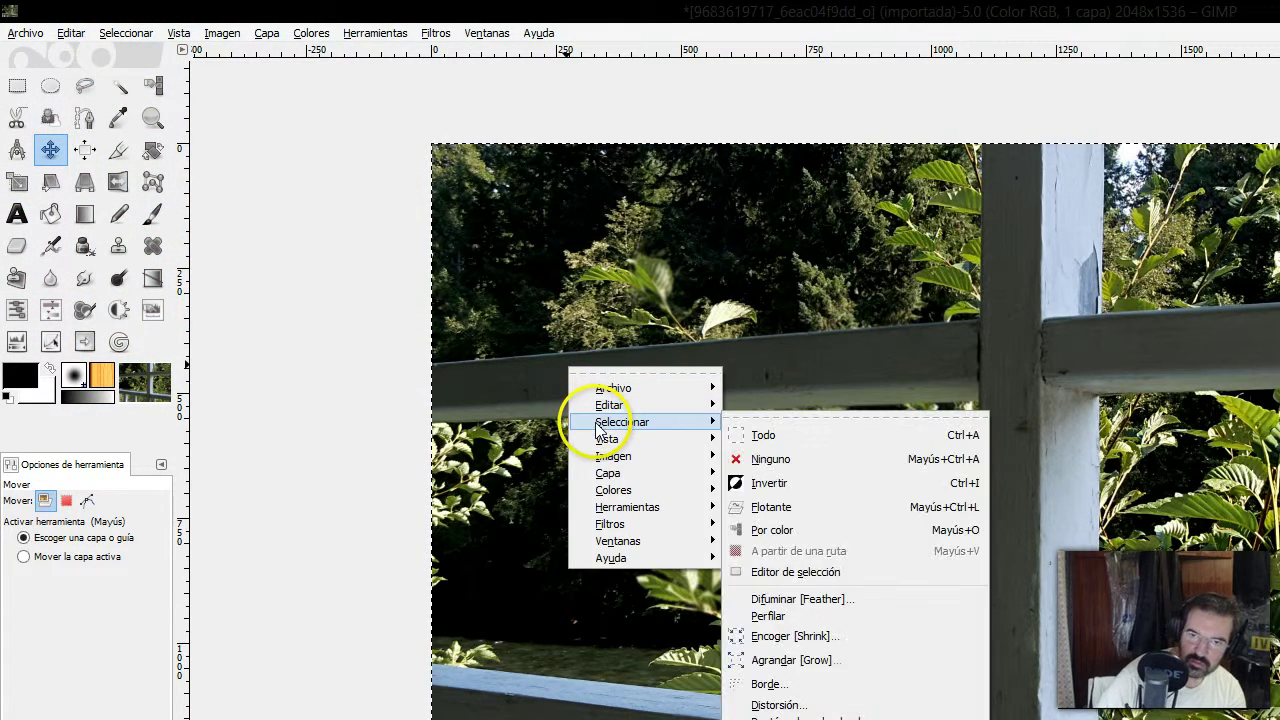
pyautogui.click(789, 436)
pyautogui.rightClick(788, 432)
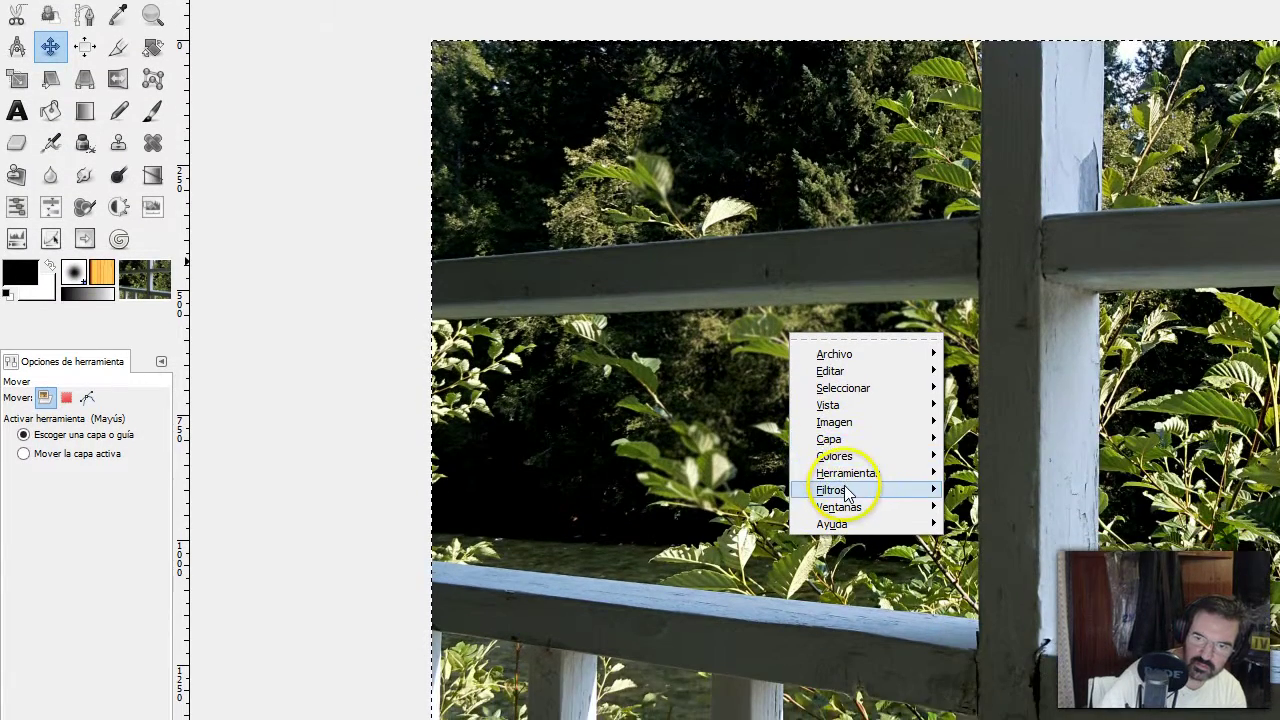
pyautogui.moveTo(831, 489)
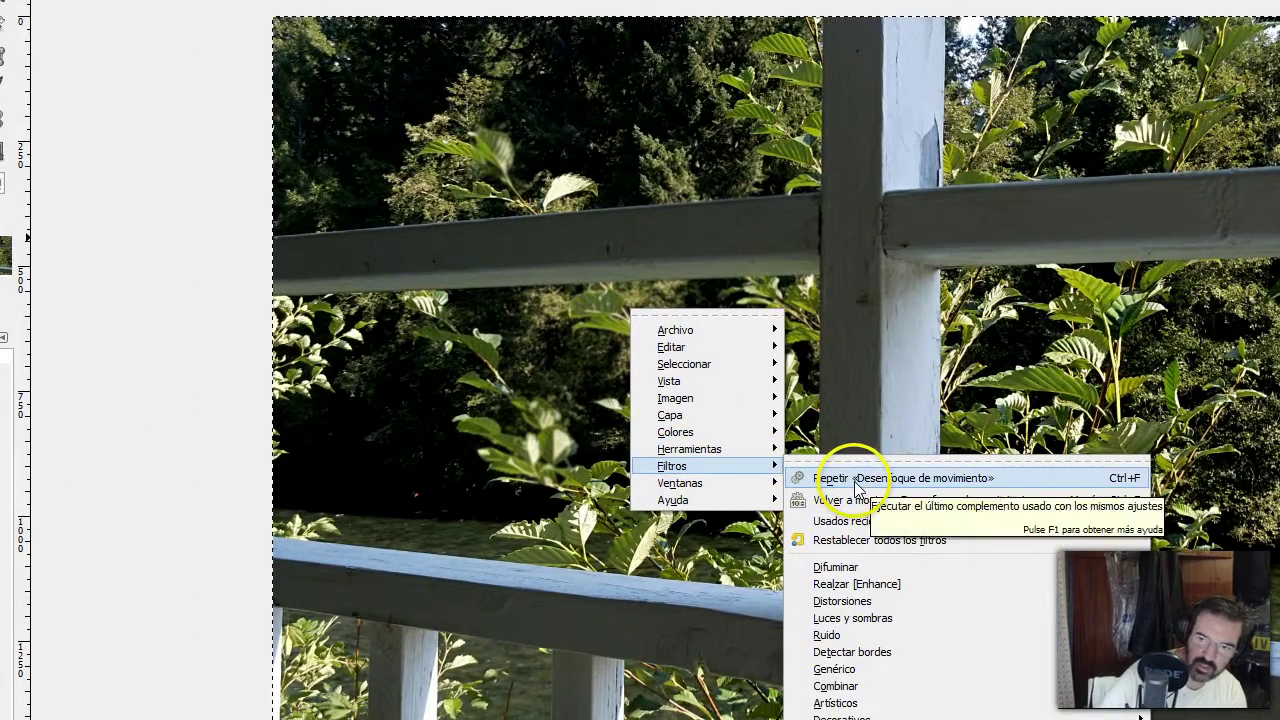
pyautogui.click(935, 491)
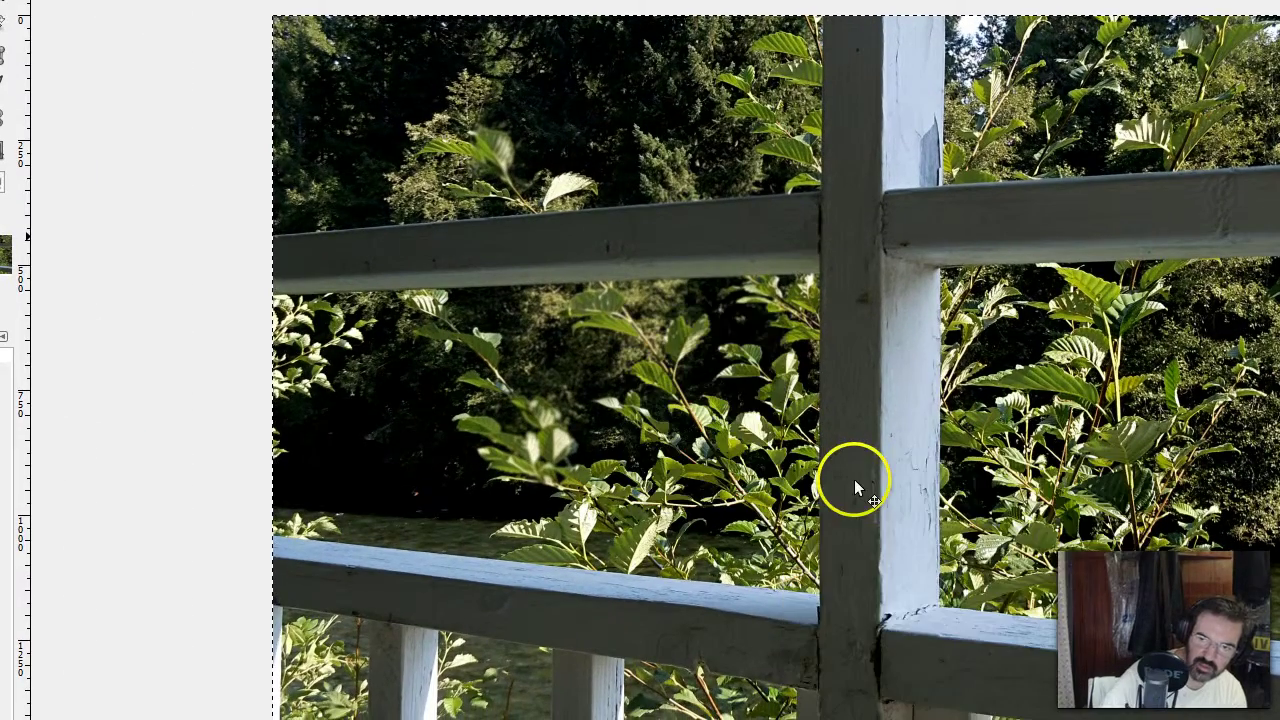
pyautogui.click(854, 459)
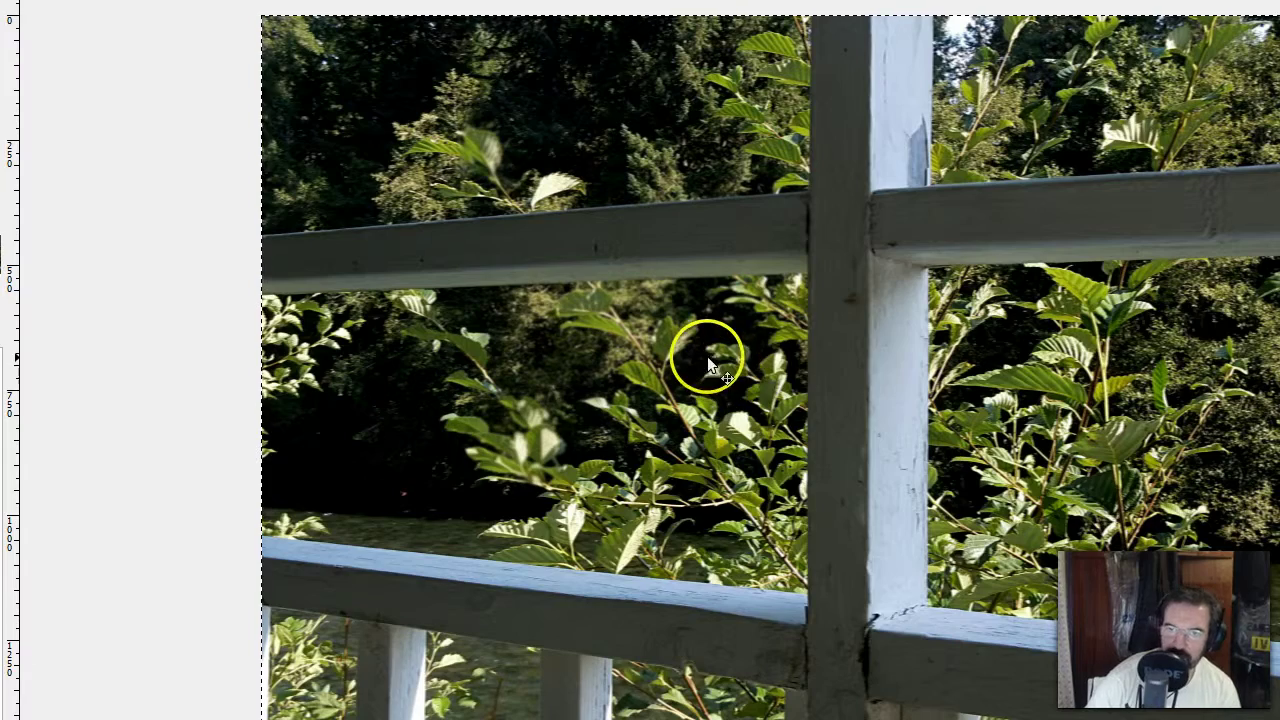
# Apply the plain Desenfoque (Blur) filter, accidentally shifting the layer down and left
pyautogui.rightClick(704, 354)
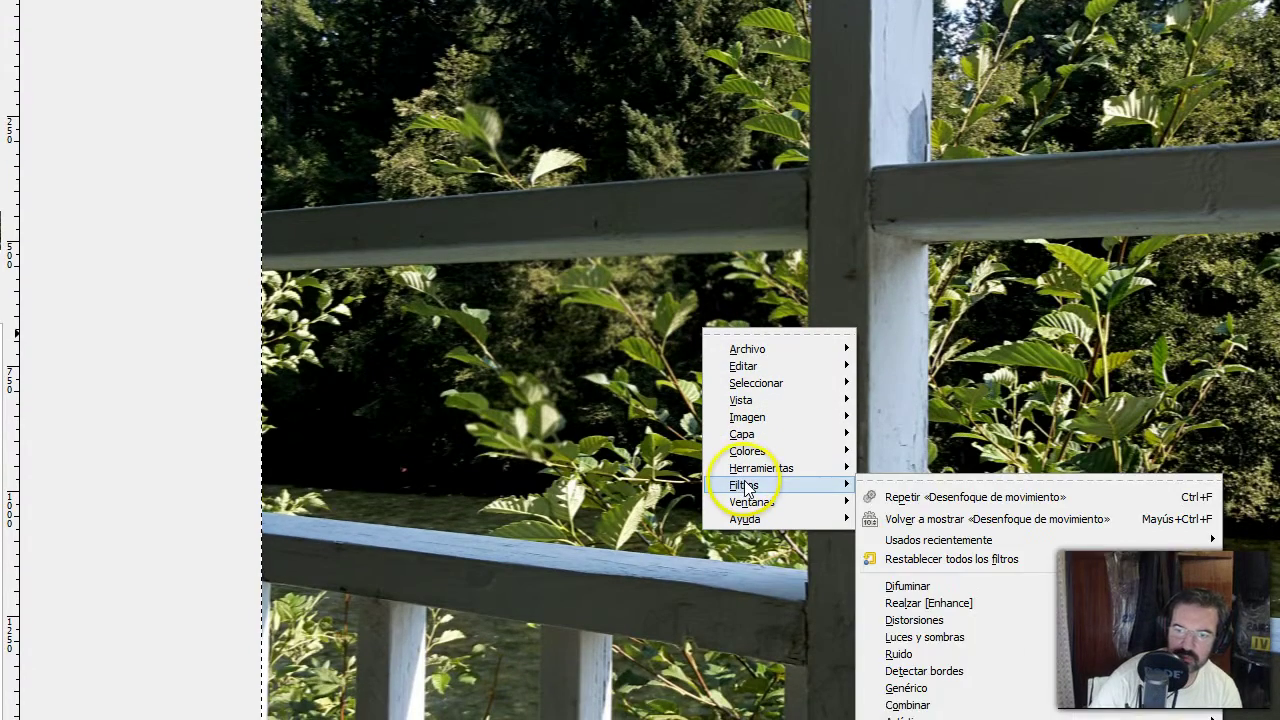
pyautogui.moveTo(274, 345)
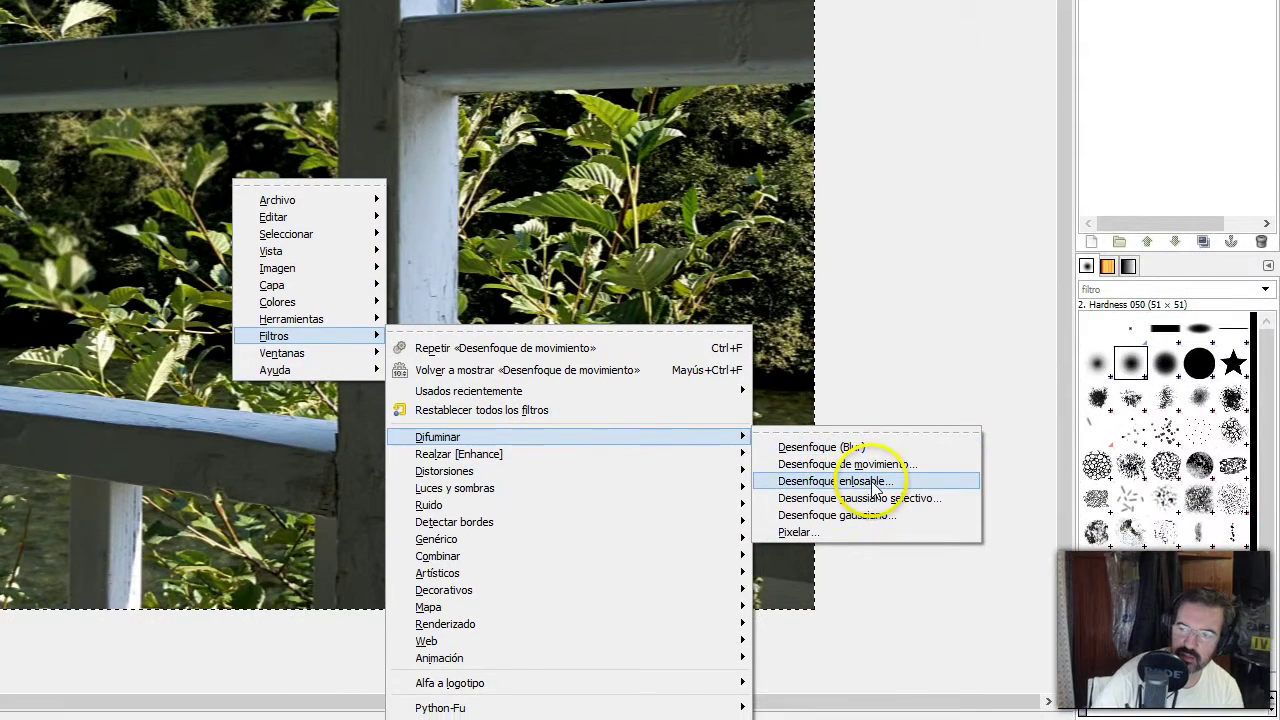
pyautogui.click(872, 484)
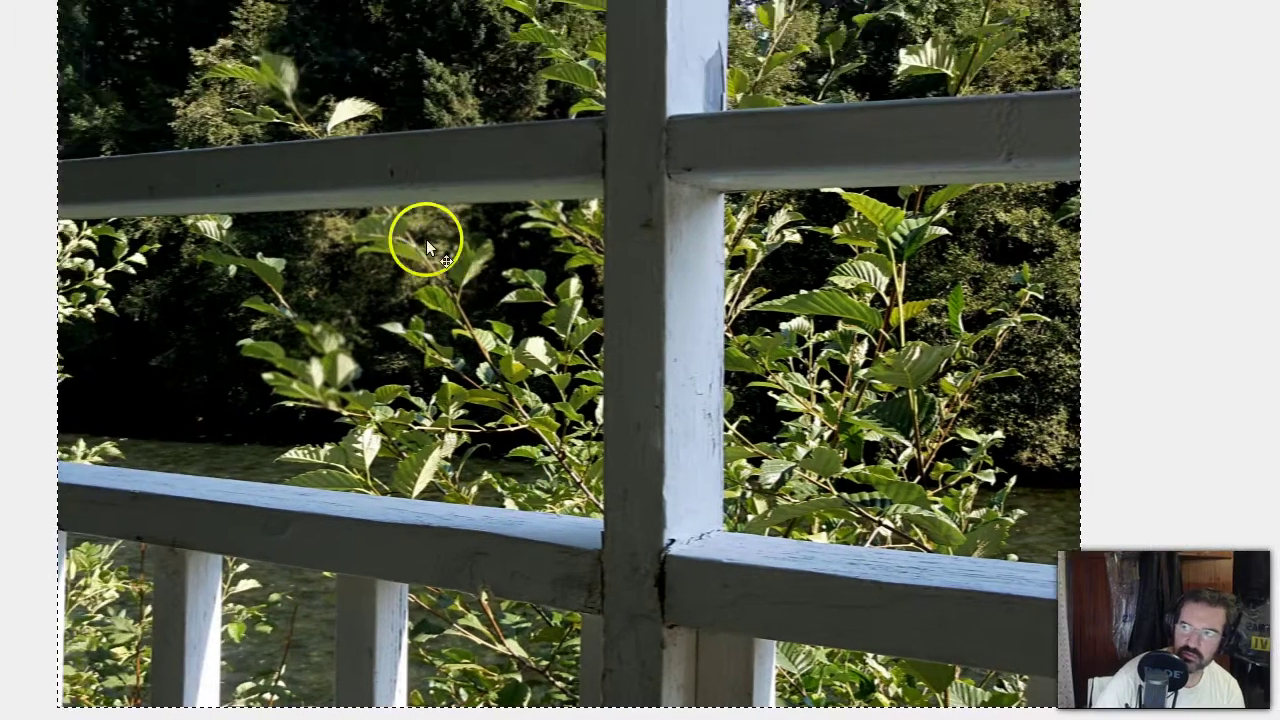
pyautogui.rightClick(428, 244)
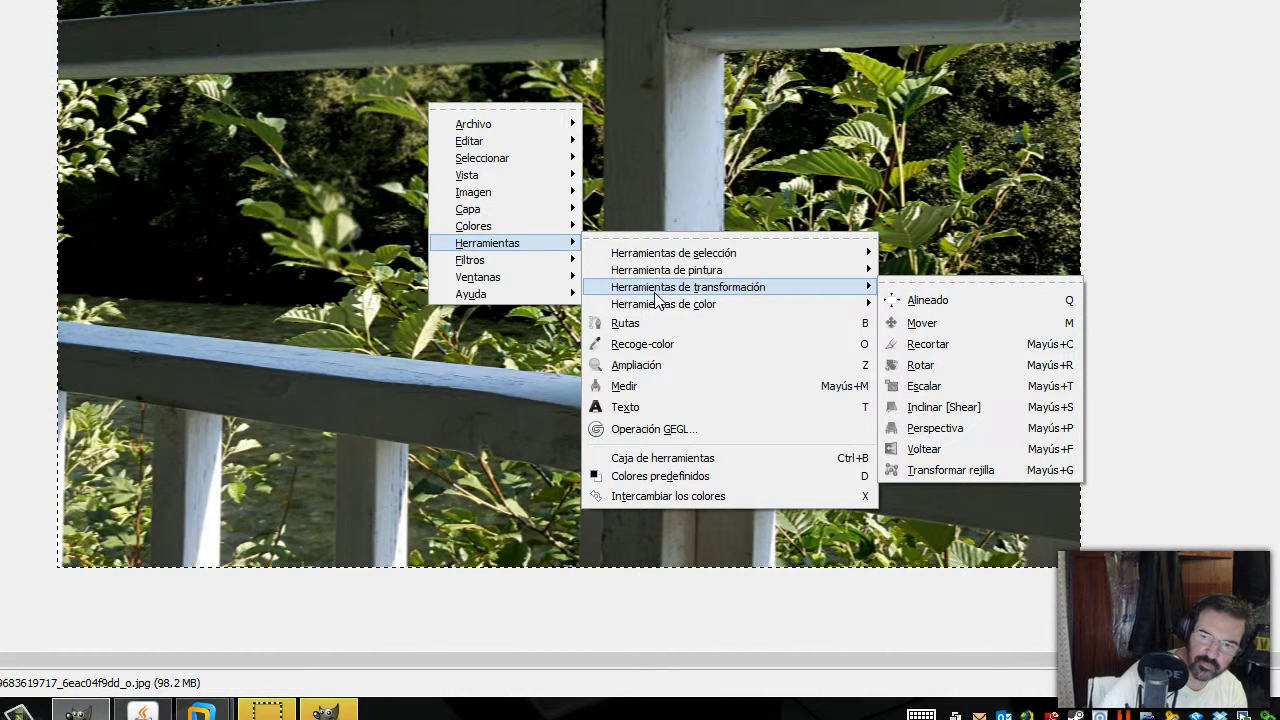
pyautogui.moveTo(275, 260)
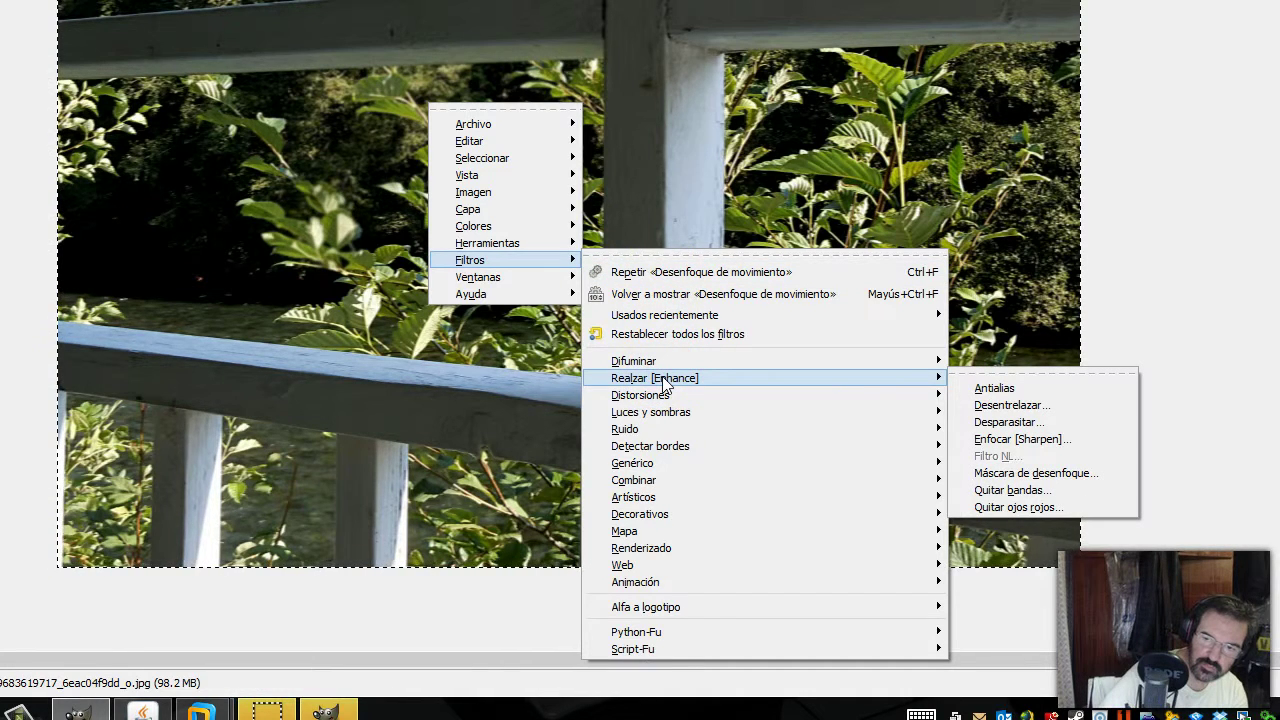
pyautogui.moveTo(438, 361)
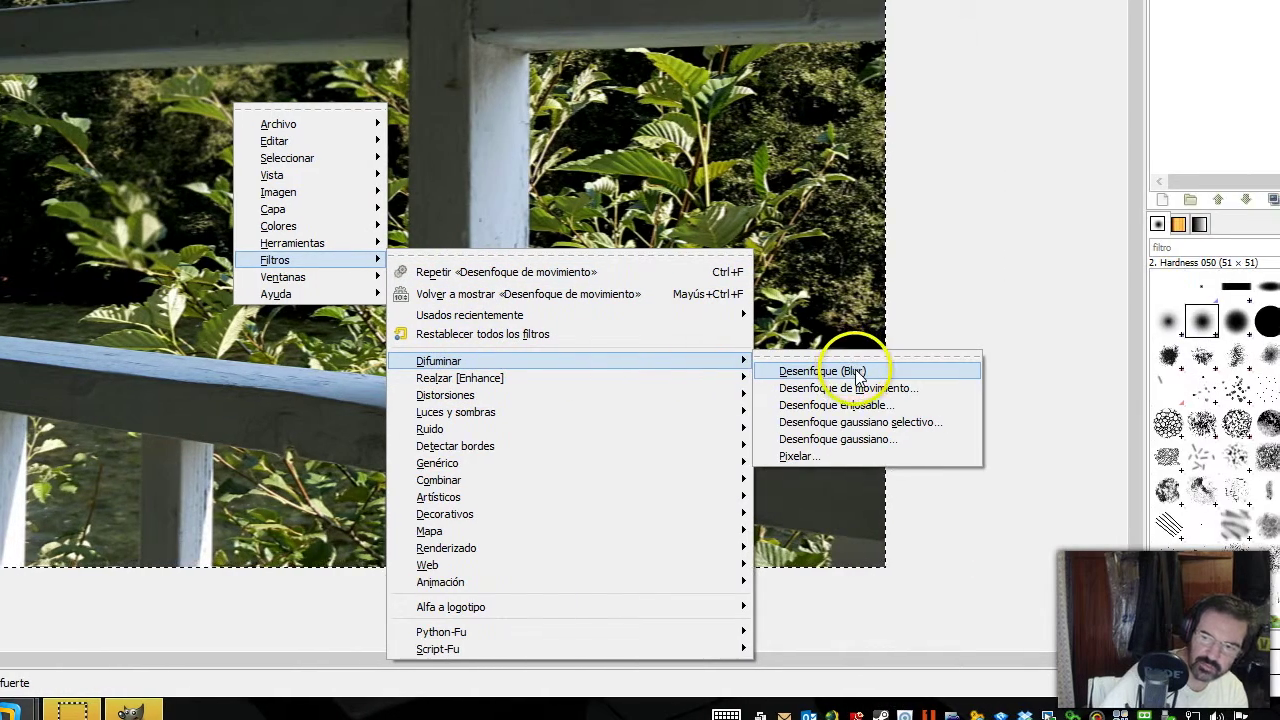
pyautogui.click(822, 371)
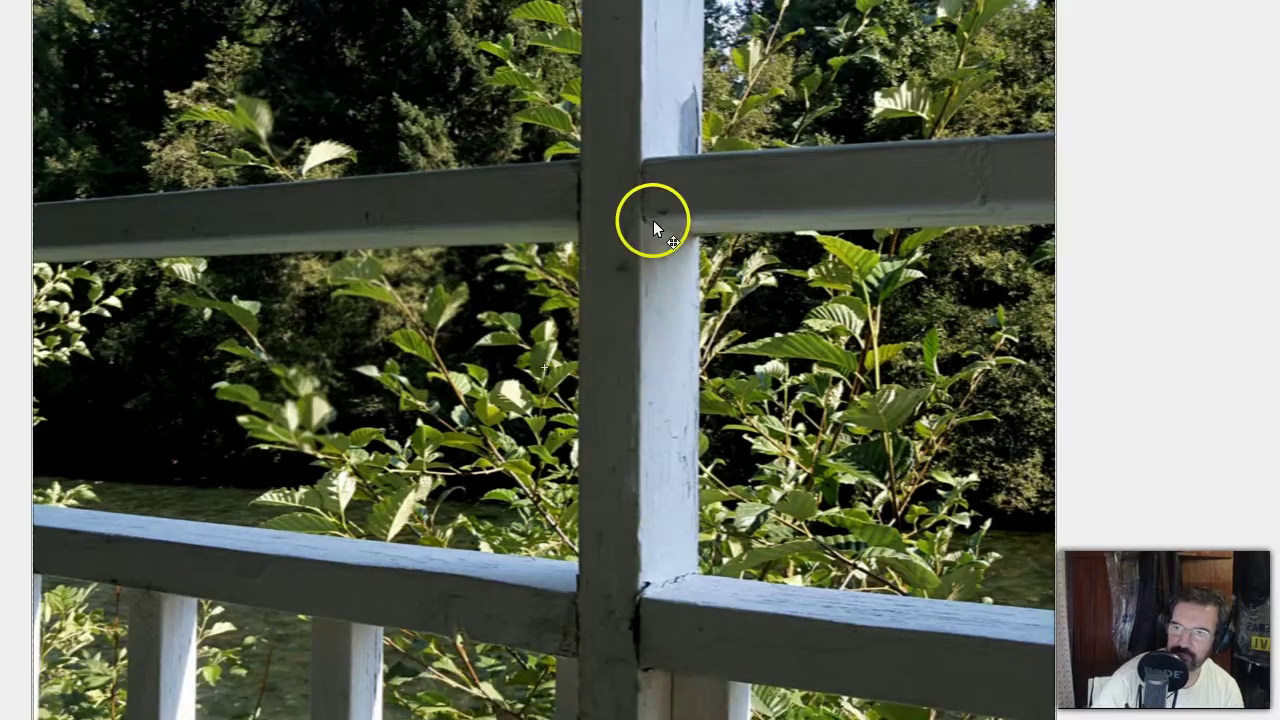
pyautogui.moveTo(653, 220)
pyautogui.mouseDown()
pyautogui.moveTo(522, 336)
pyautogui.moveTo(691, 248)
pyautogui.moveTo(636, 239)
pyautogui.mouseUp()
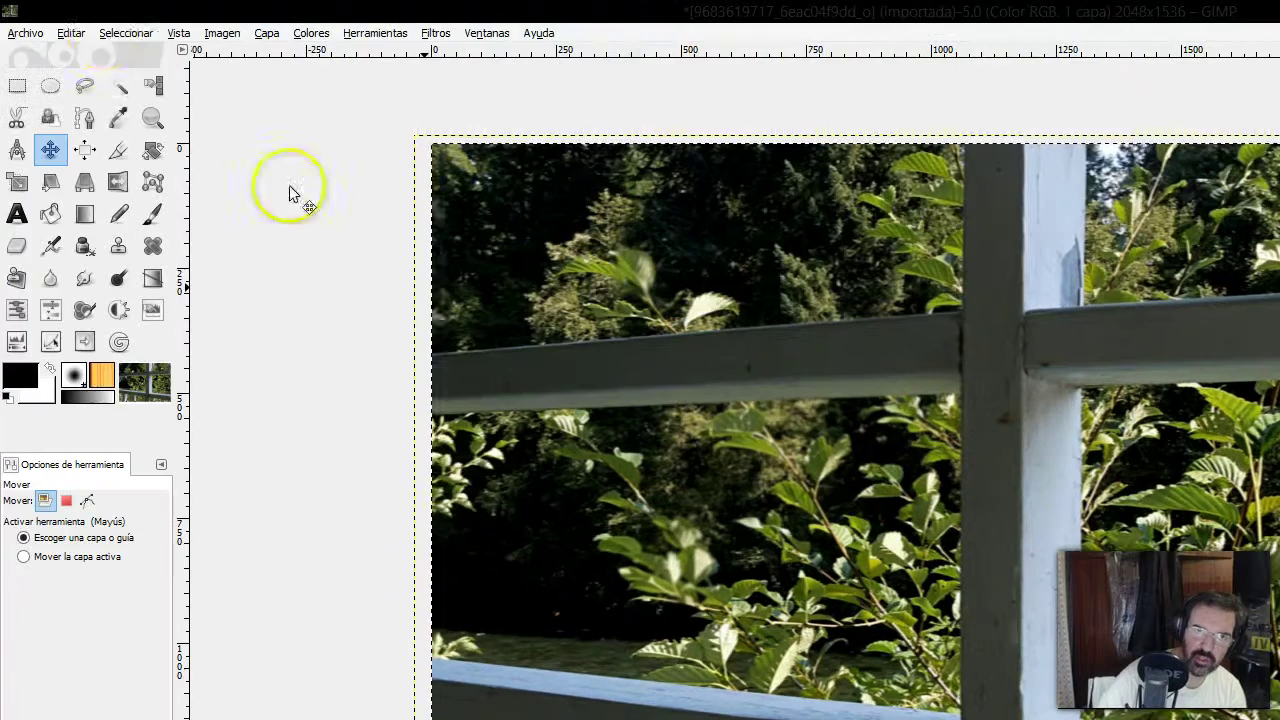
# Undo the layer move and apply Desenfoque gaussiano selectivo with radius 5
pyautogui.click(68, 33)
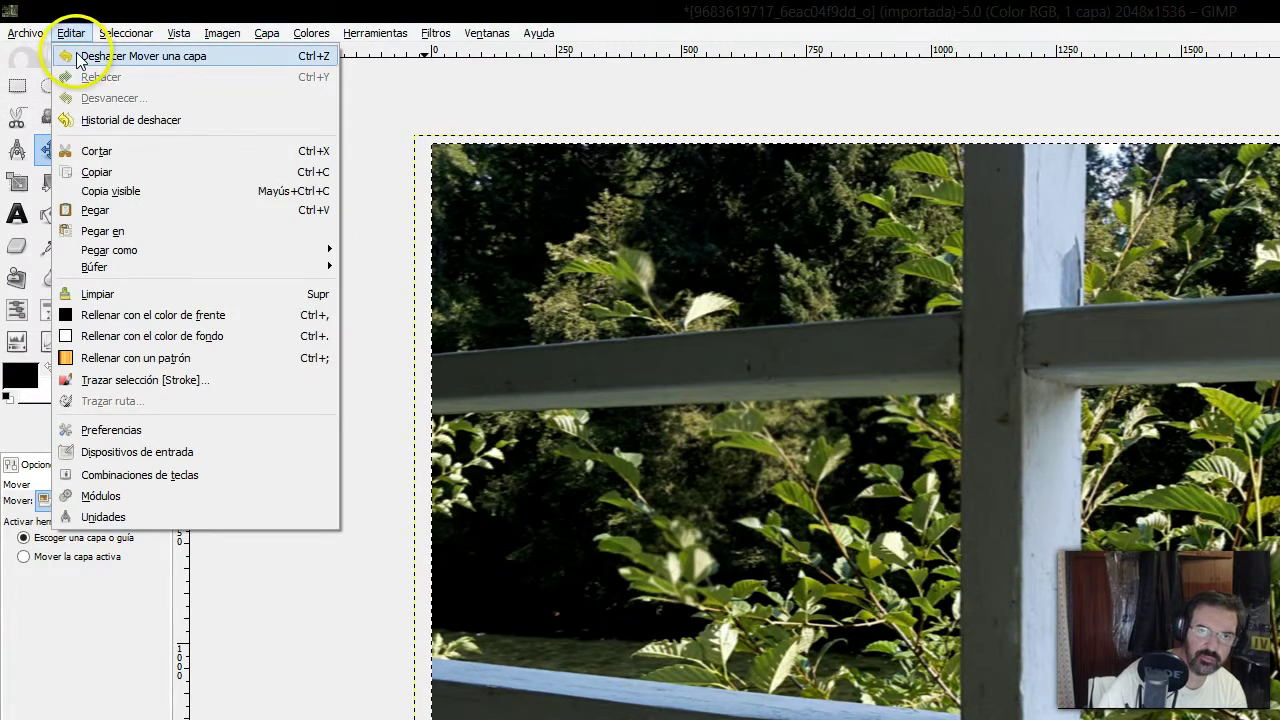
pyautogui.click(76, 56)
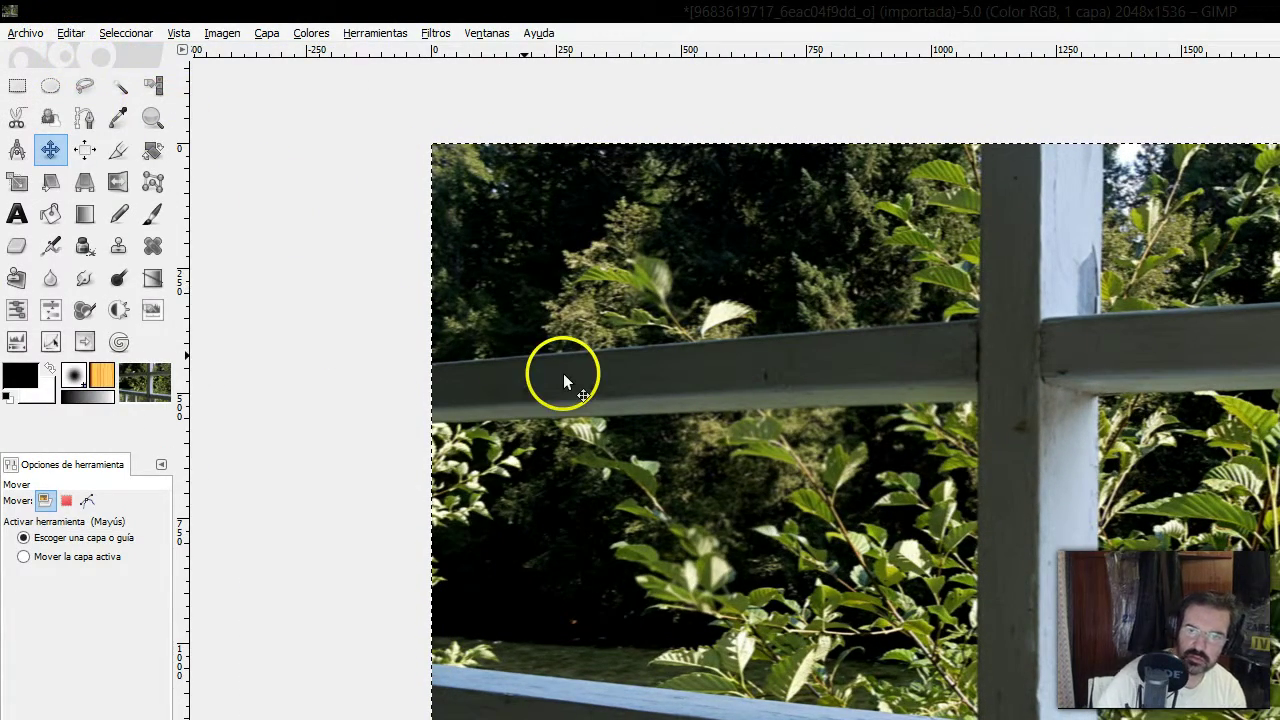
pyautogui.click(437, 38)
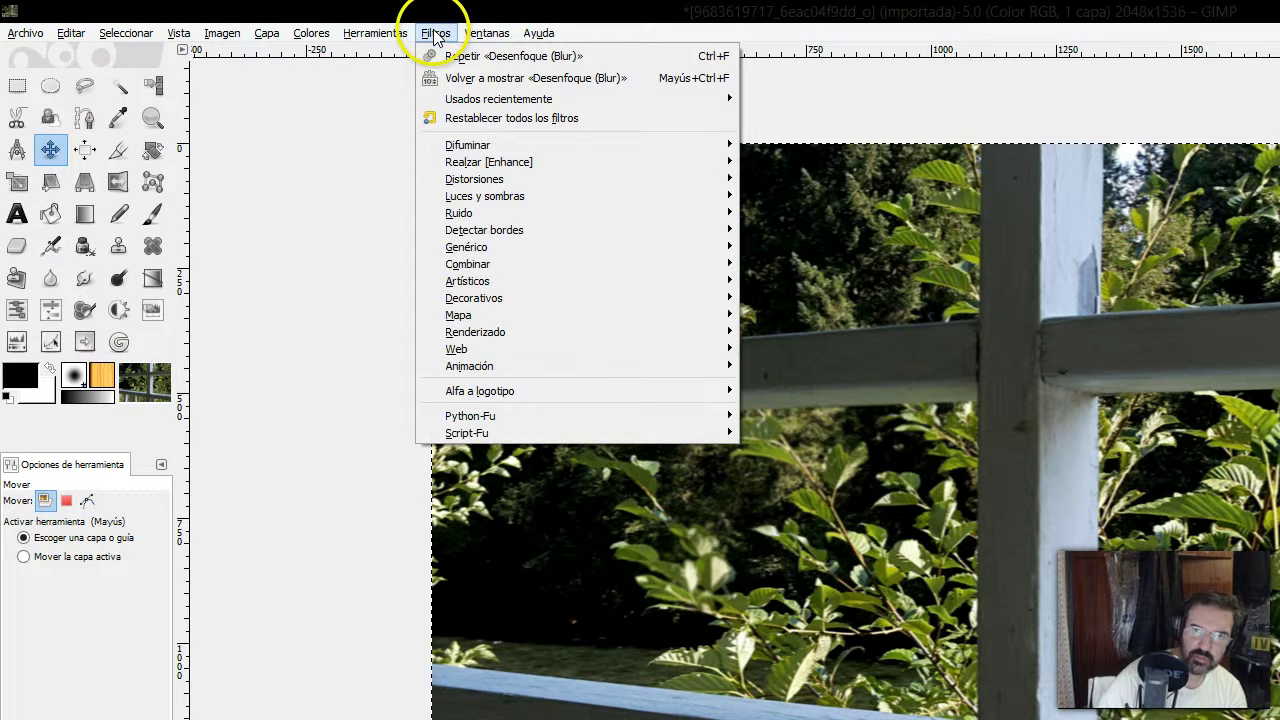
pyautogui.moveTo(467, 145)
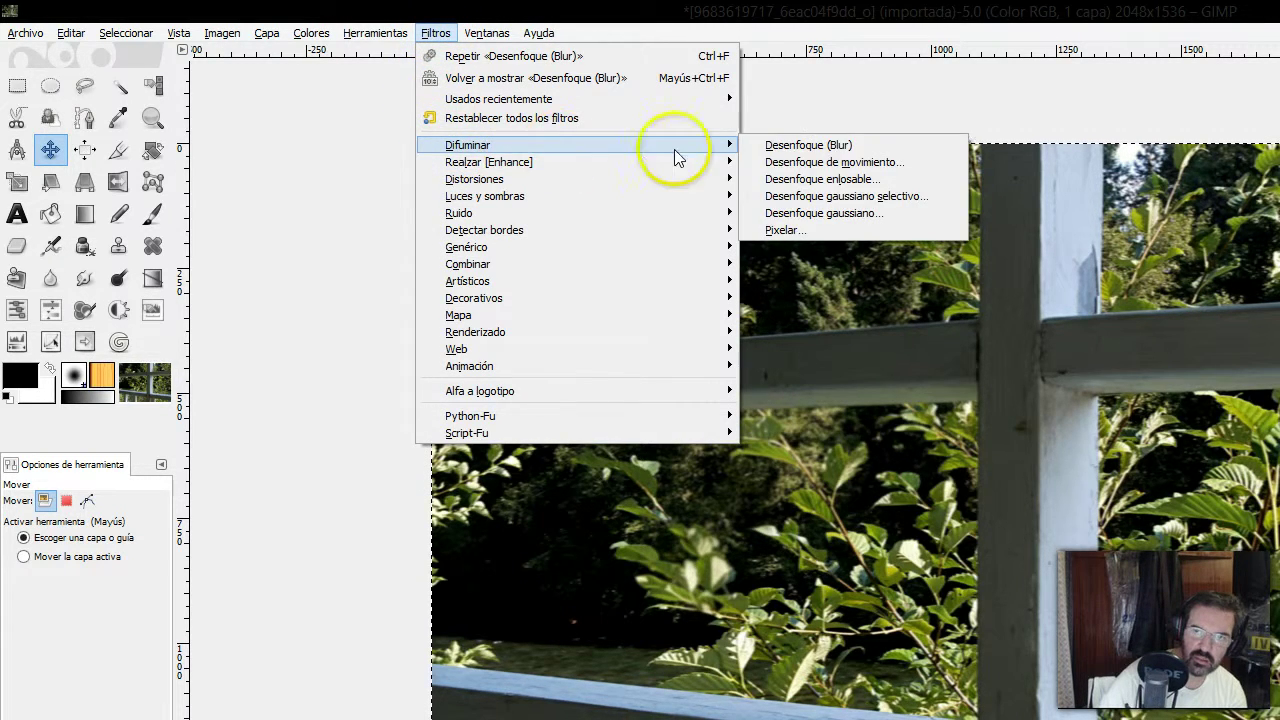
pyautogui.click(803, 207)
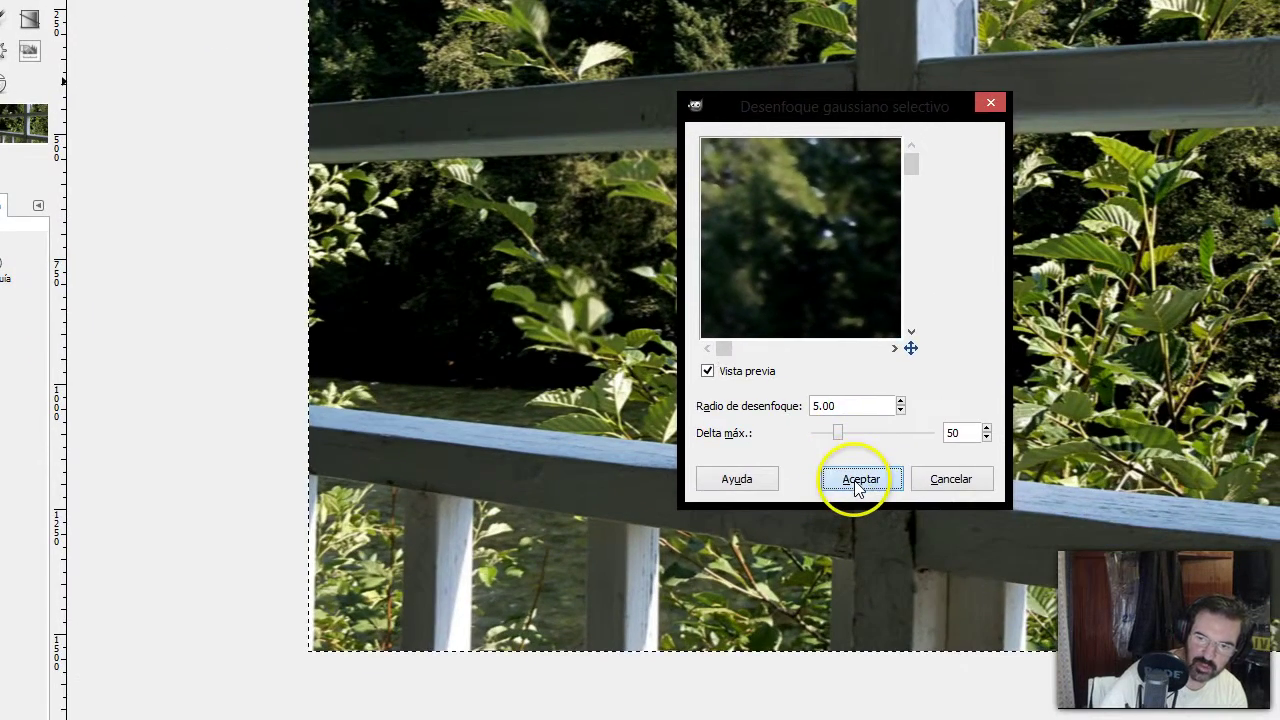
pyautogui.click(855, 480)
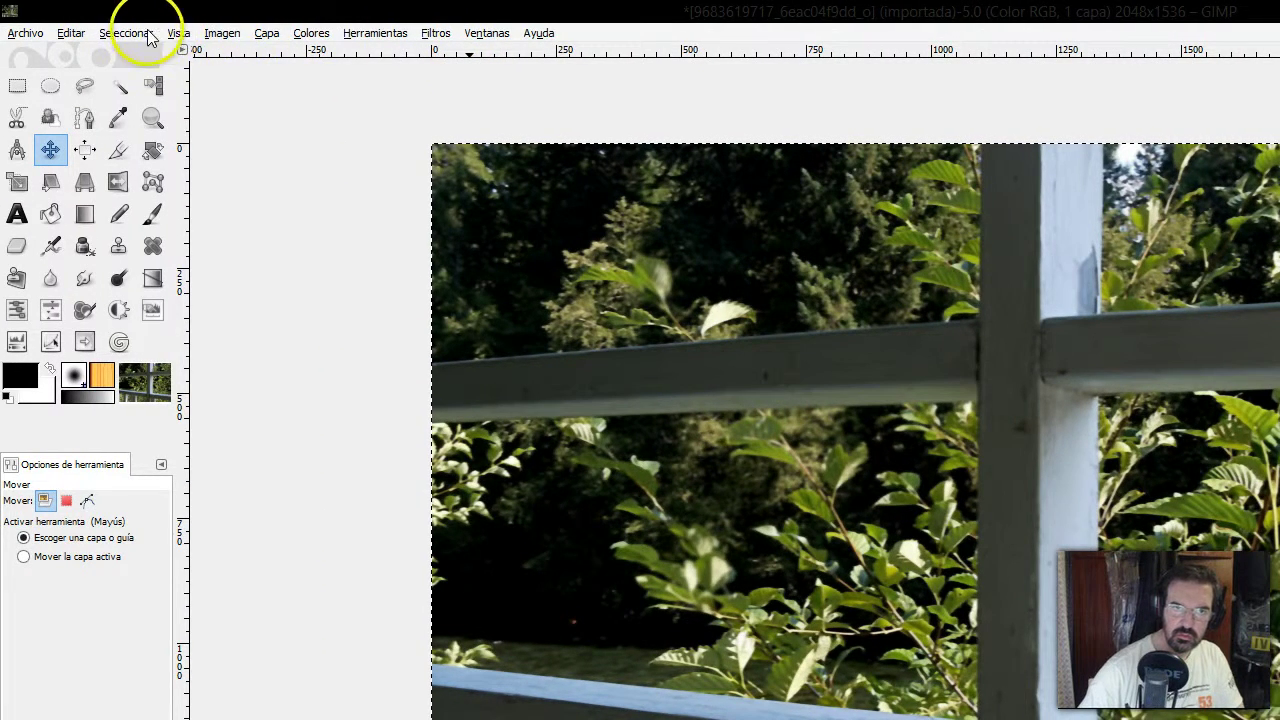
# Repeat the selective Gaussian blur three more times with Filtros > Repetir
pyautogui.click(435, 33)
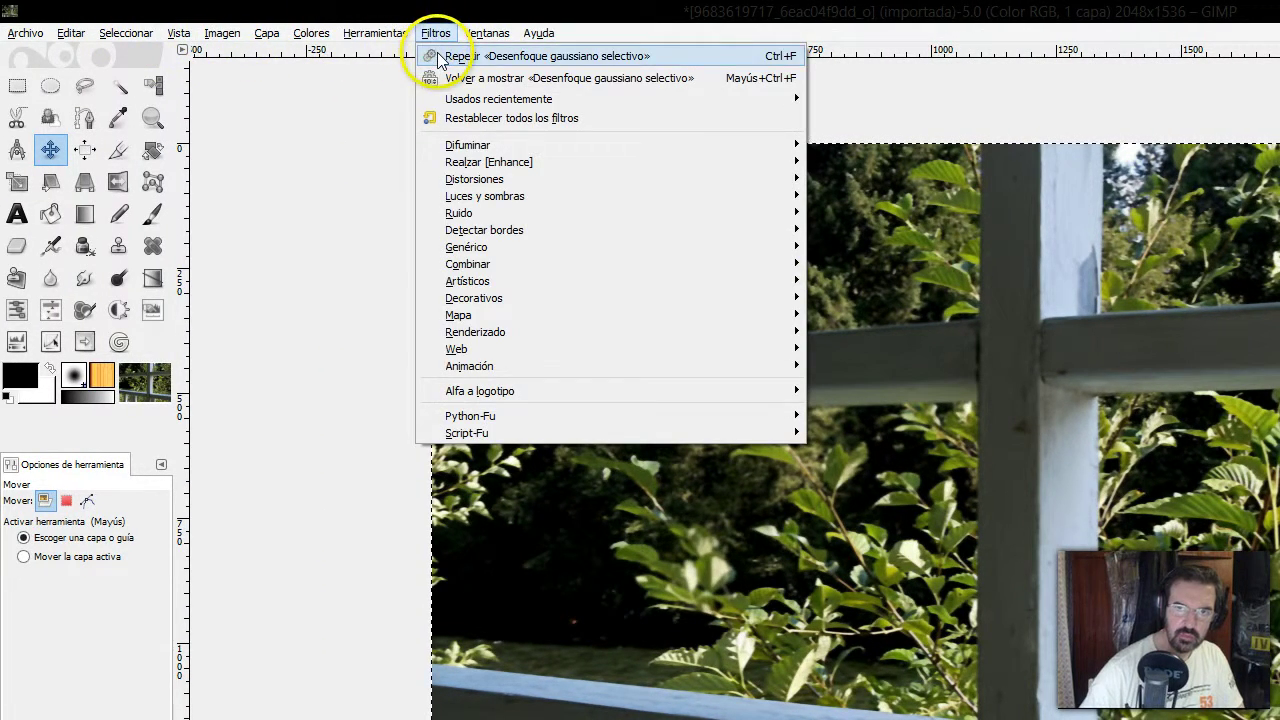
pyautogui.click(440, 57)
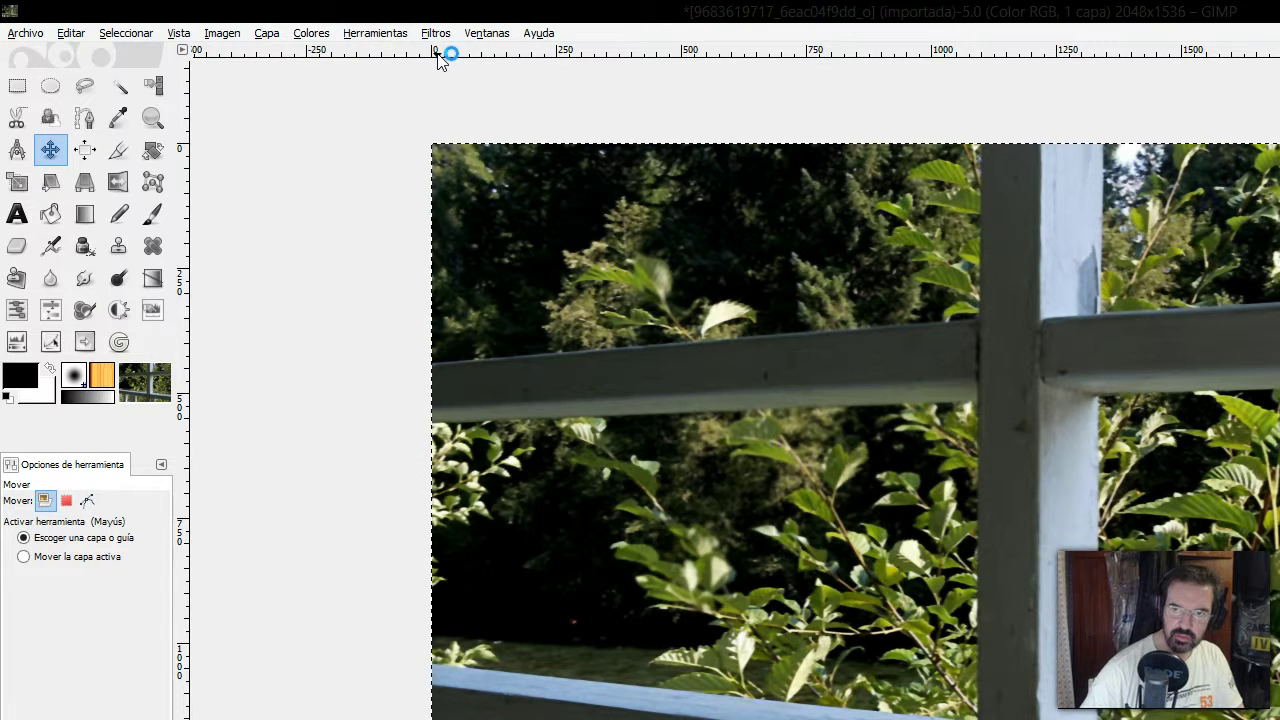
pyautogui.click(437, 33)
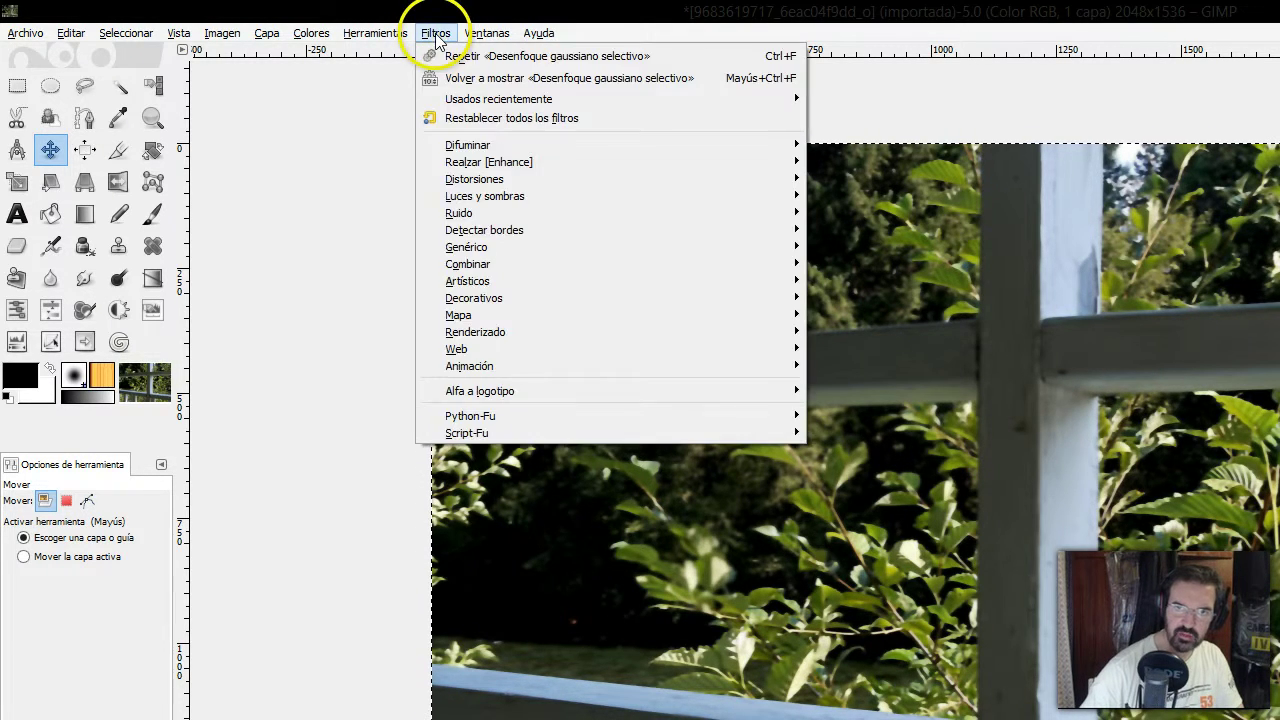
pyautogui.click(437, 55)
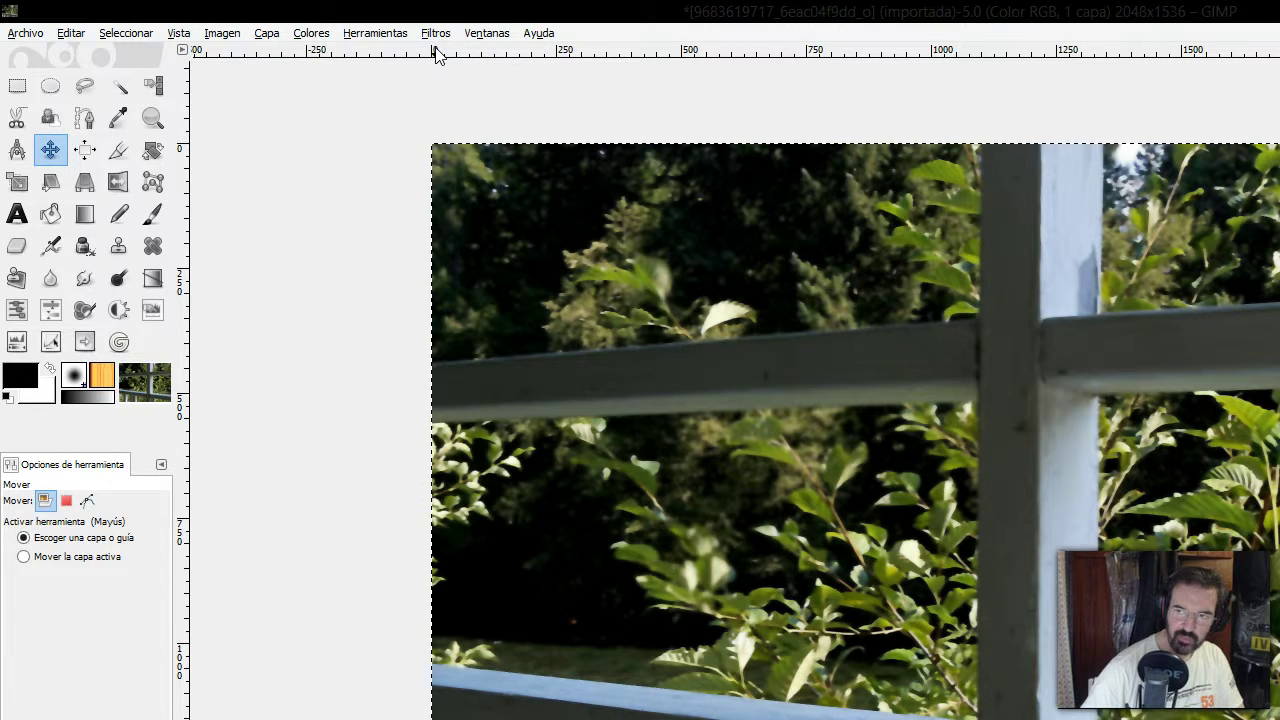
pyautogui.click(437, 34)
pyautogui.click(441, 52)
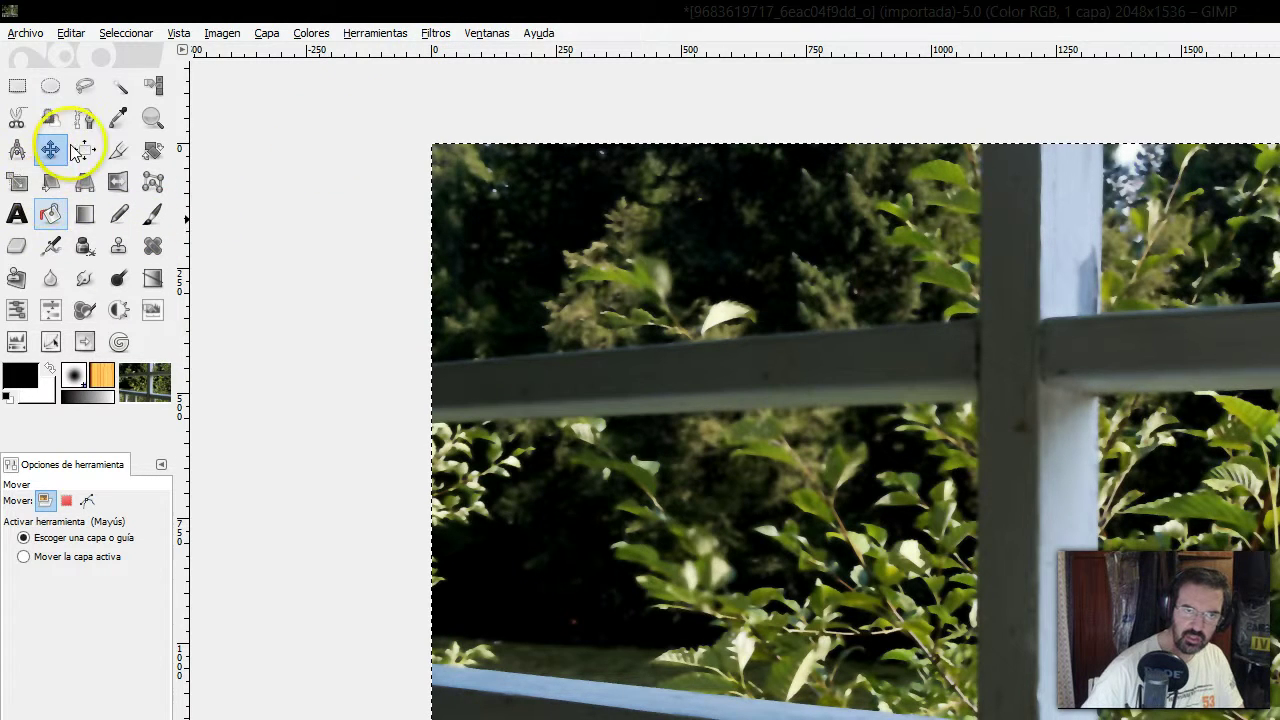
# Paint a short black Pincel stroke on the top rail, leaving the Dinámica preset unchanged
pyautogui.click(155, 216)
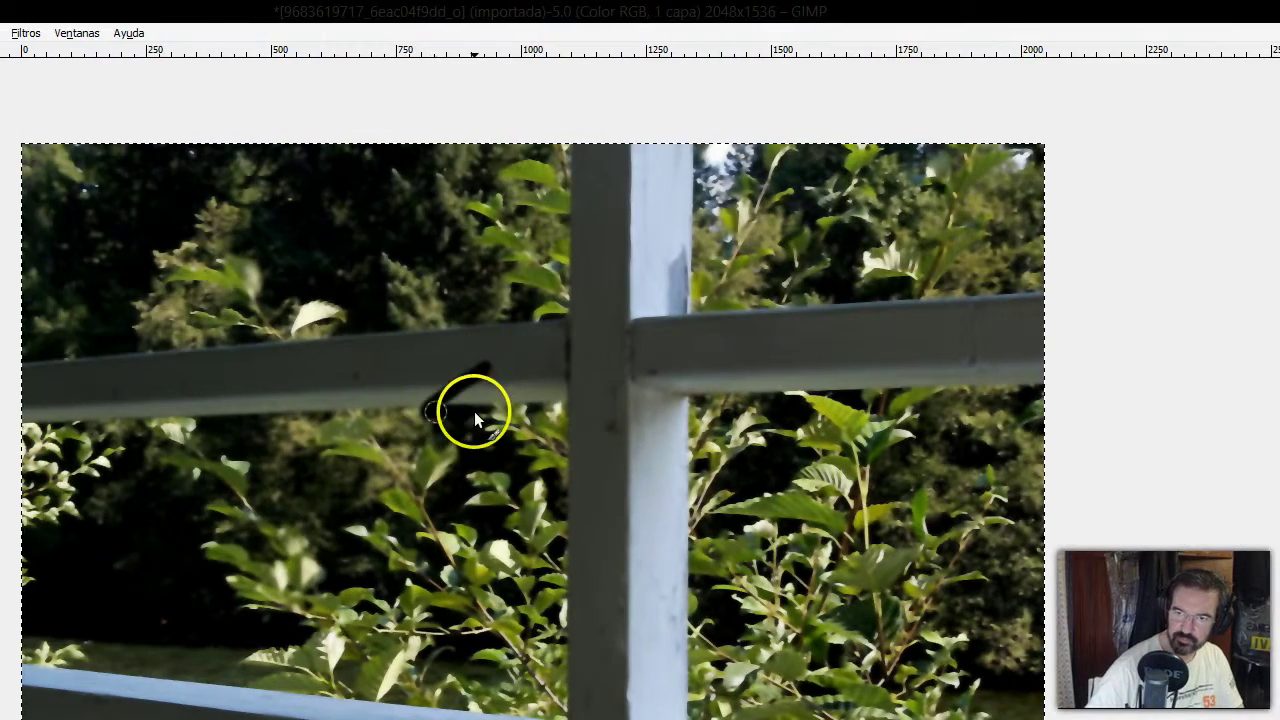
pyautogui.moveTo(474, 411); pyautogui.dragTo(426, 458)
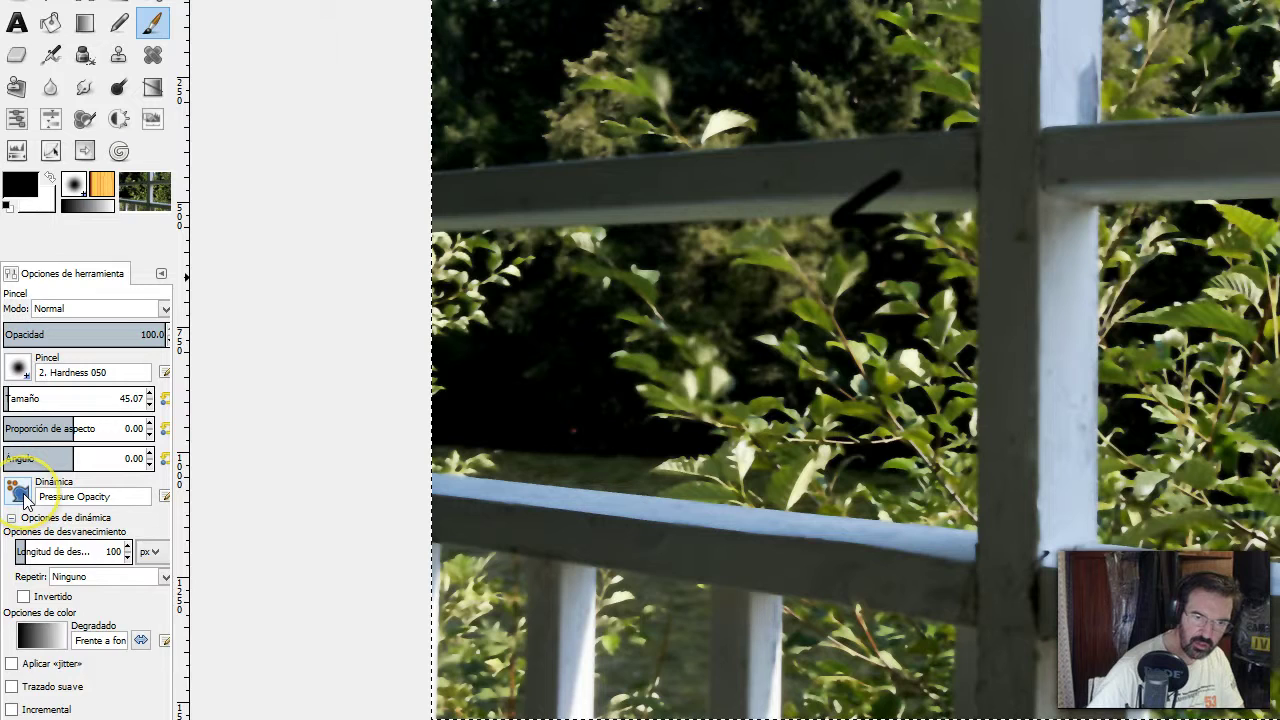
pyautogui.click(19, 490)
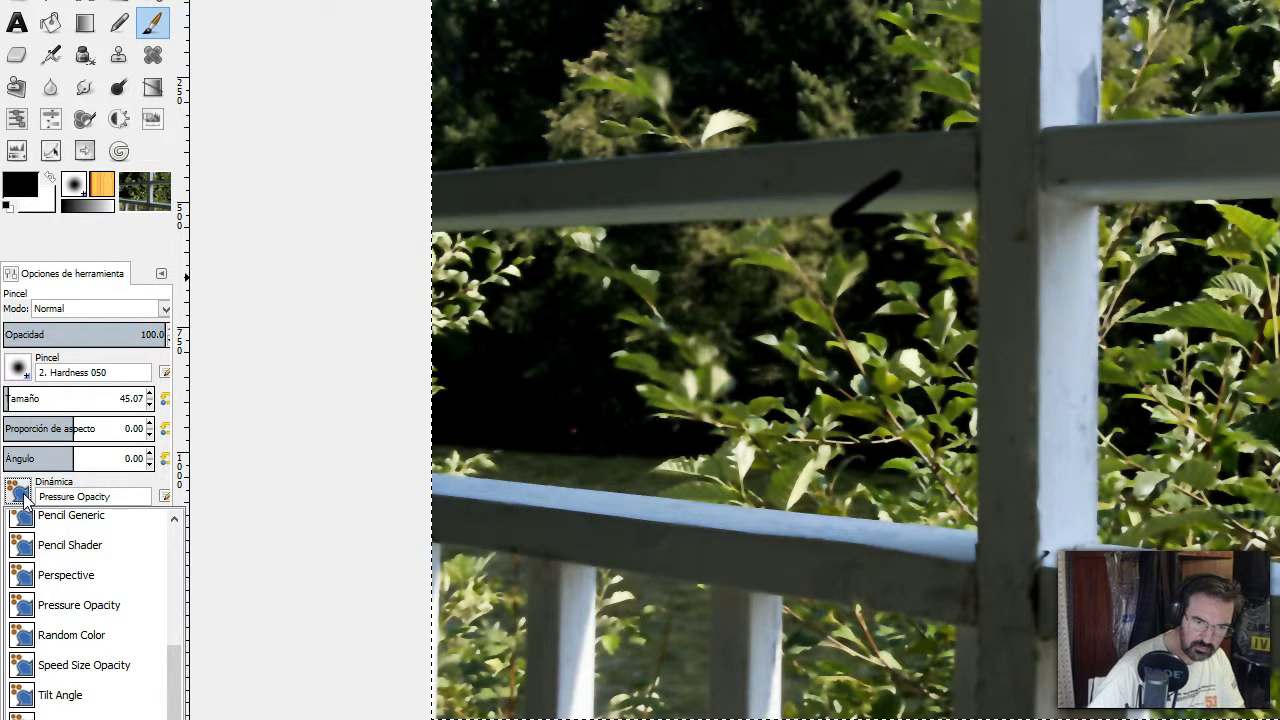
pyautogui.click(20, 492)
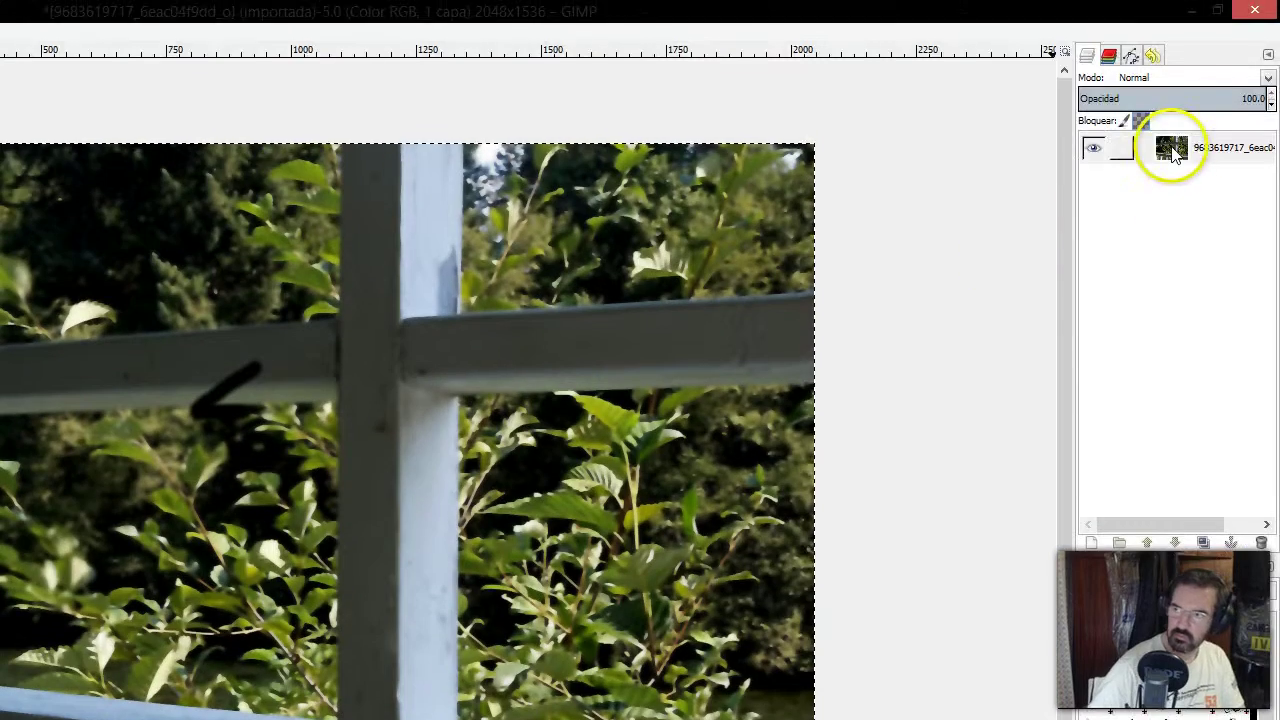
# Duplicate the photo layer and begin adding a layer mask to the original bottom layer
pyautogui.rightClick(1175, 152)
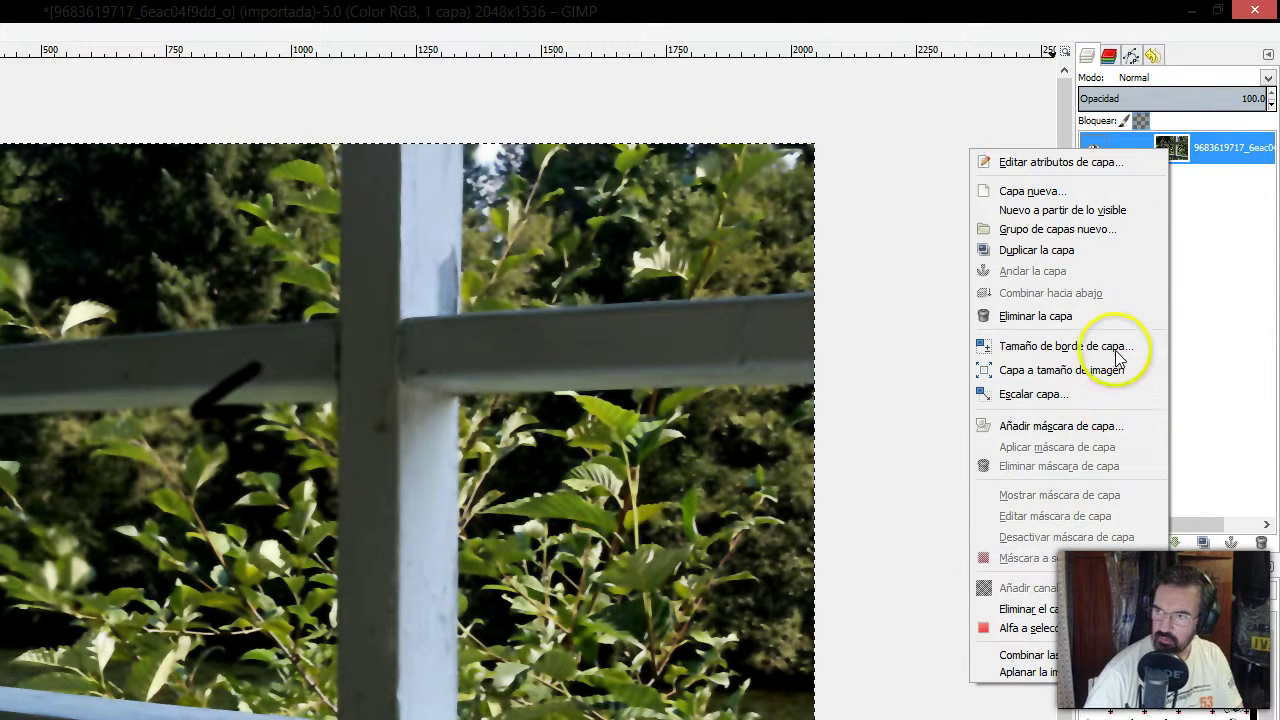
pyautogui.click(1107, 255)
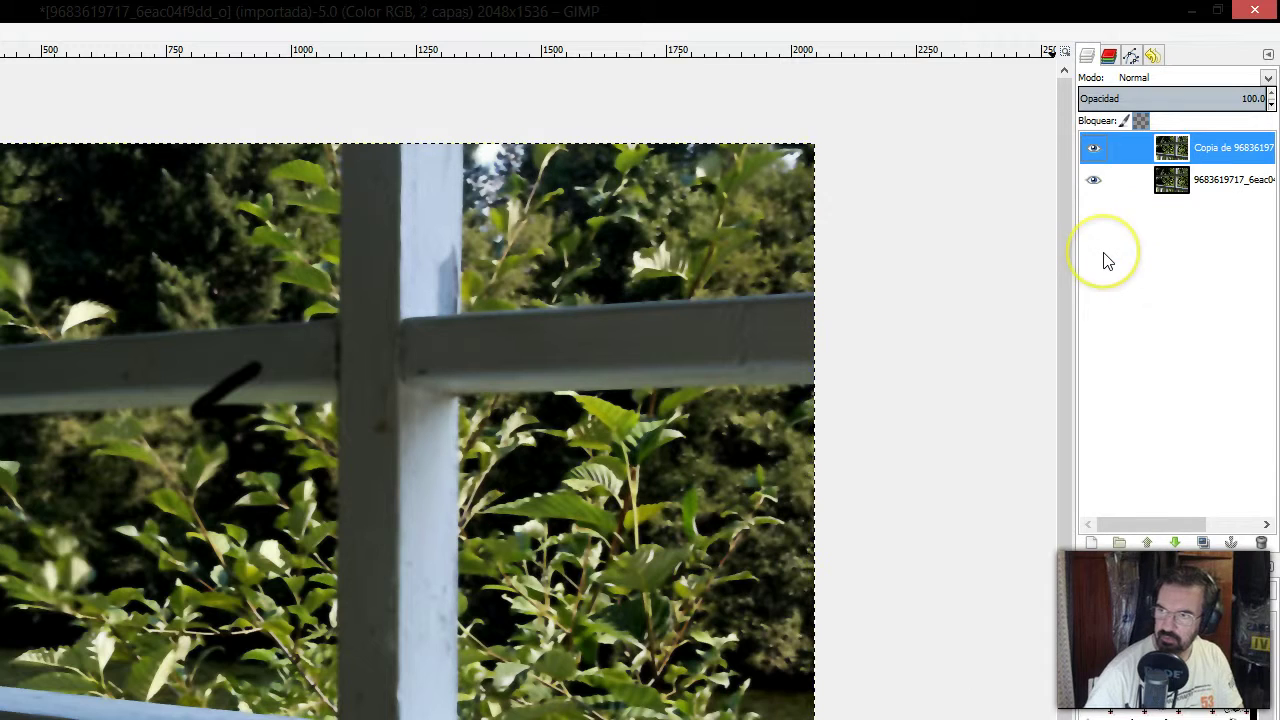
pyautogui.rightClick(1166, 186)
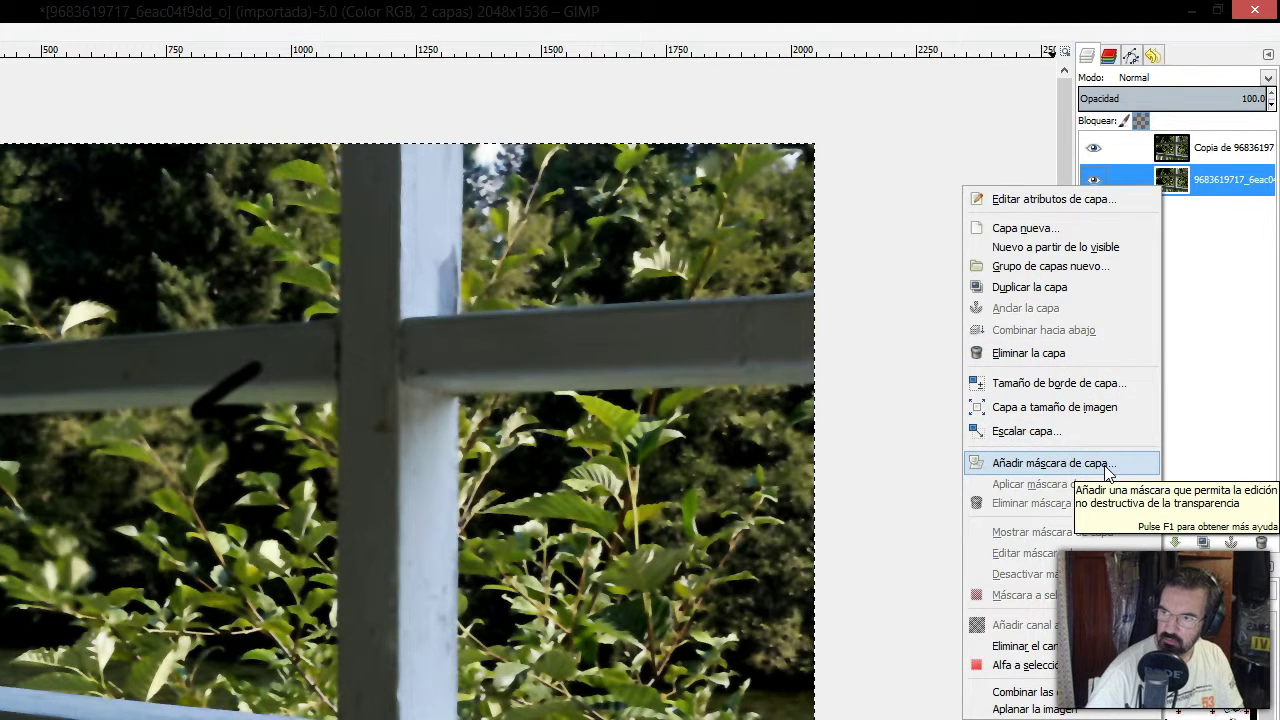
pyautogui.click(1050, 463)
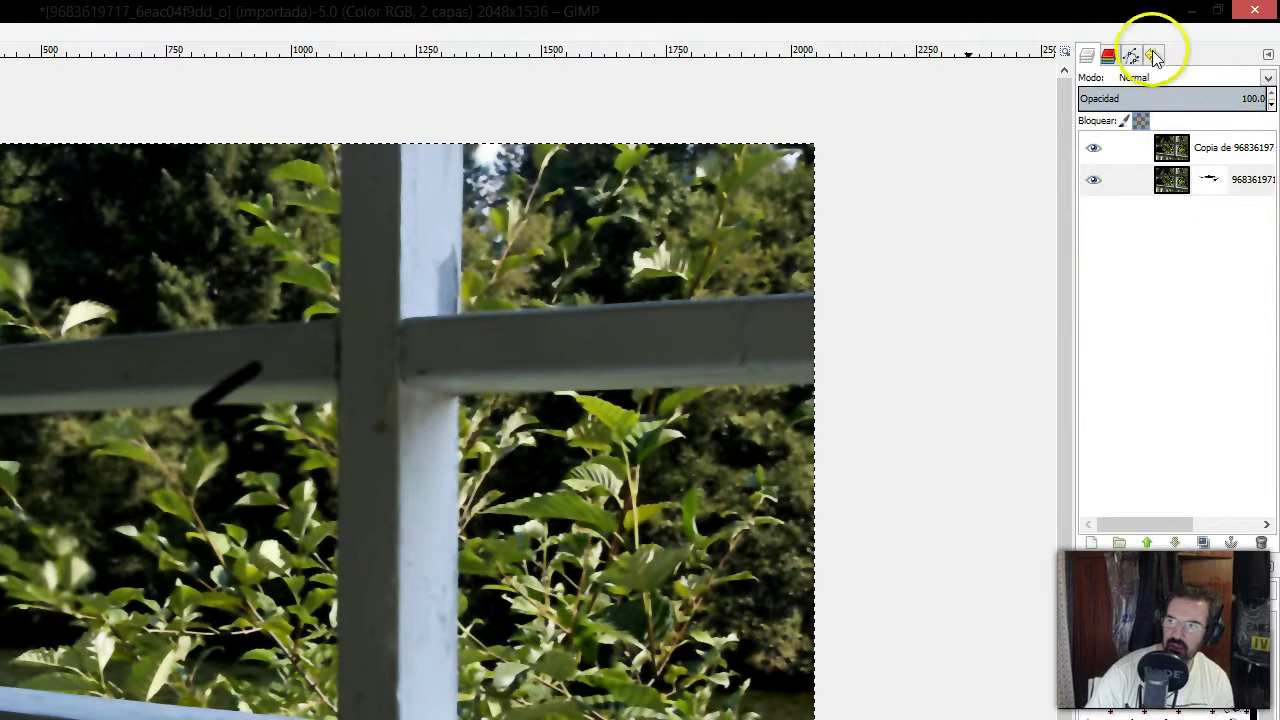
# Revert the photo to its [Imagen Base] state through Undo History, then return to the manual
pyautogui.click(1152, 55)
pyautogui.click(1120, 100)
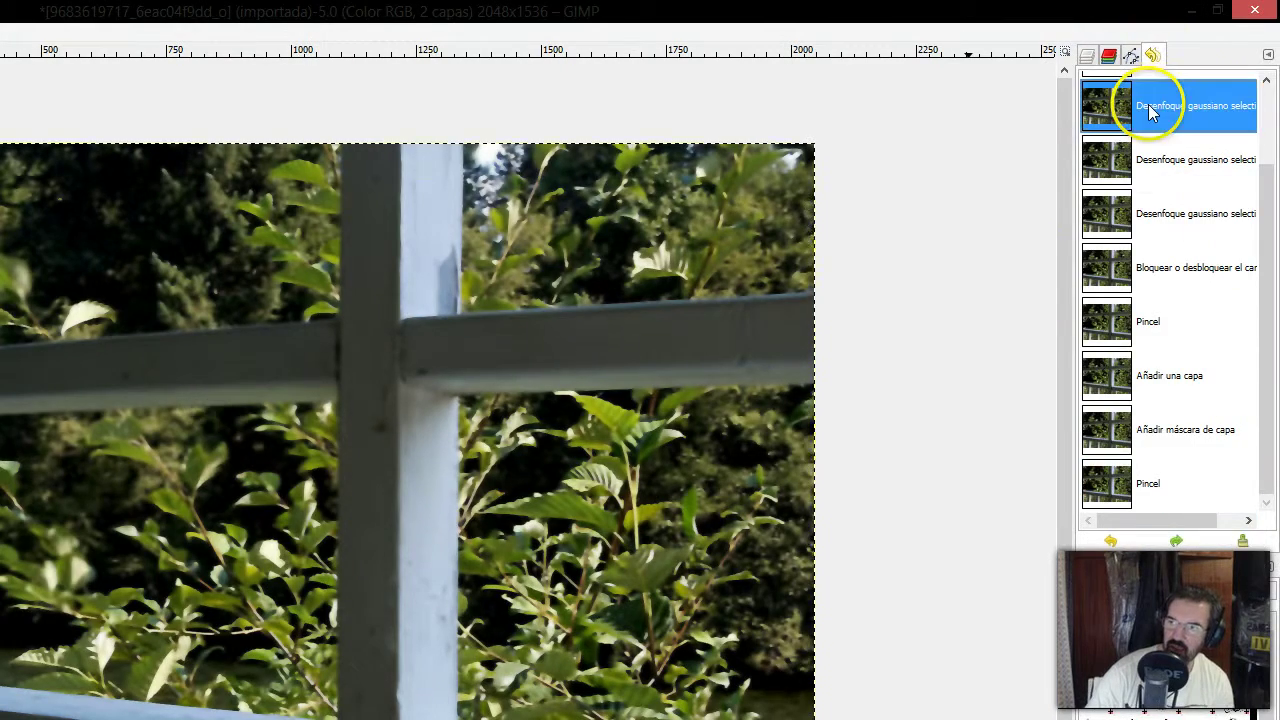
pyautogui.scroll(2, 1183, 130)
pyautogui.click(1180, 177)
pyautogui.click(1183, 97)
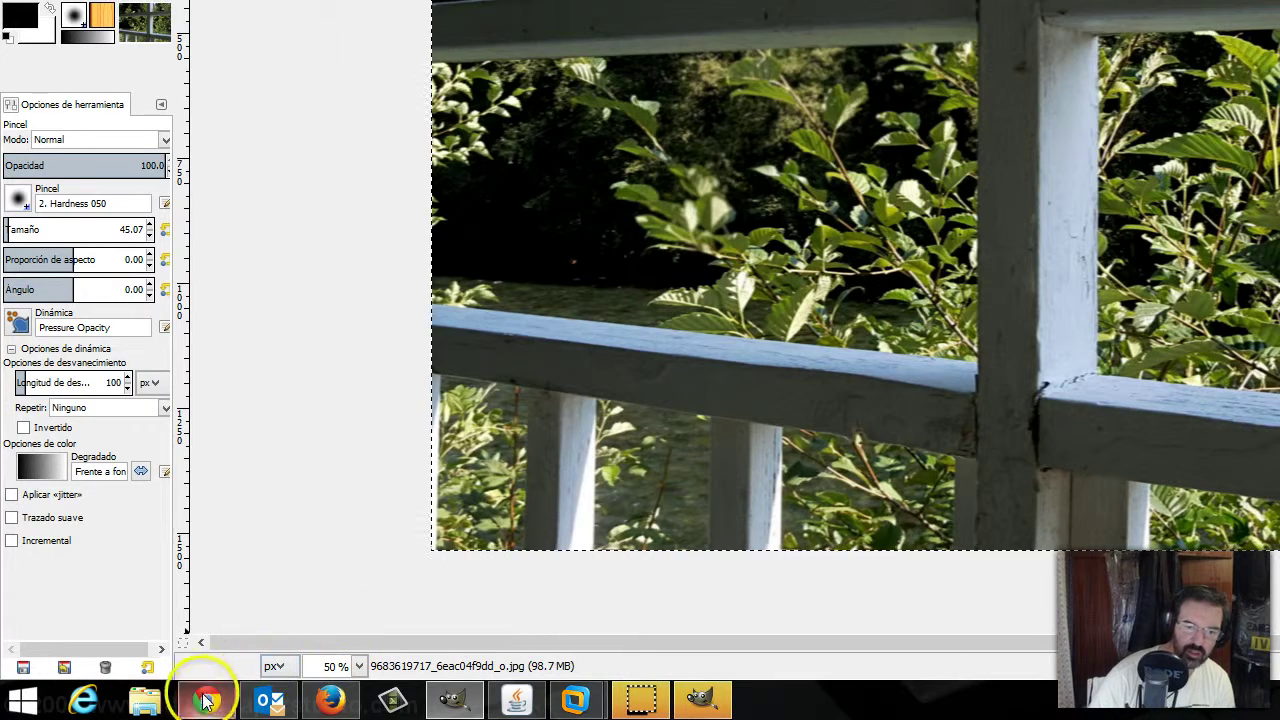
pyautogui.click(205, 700)
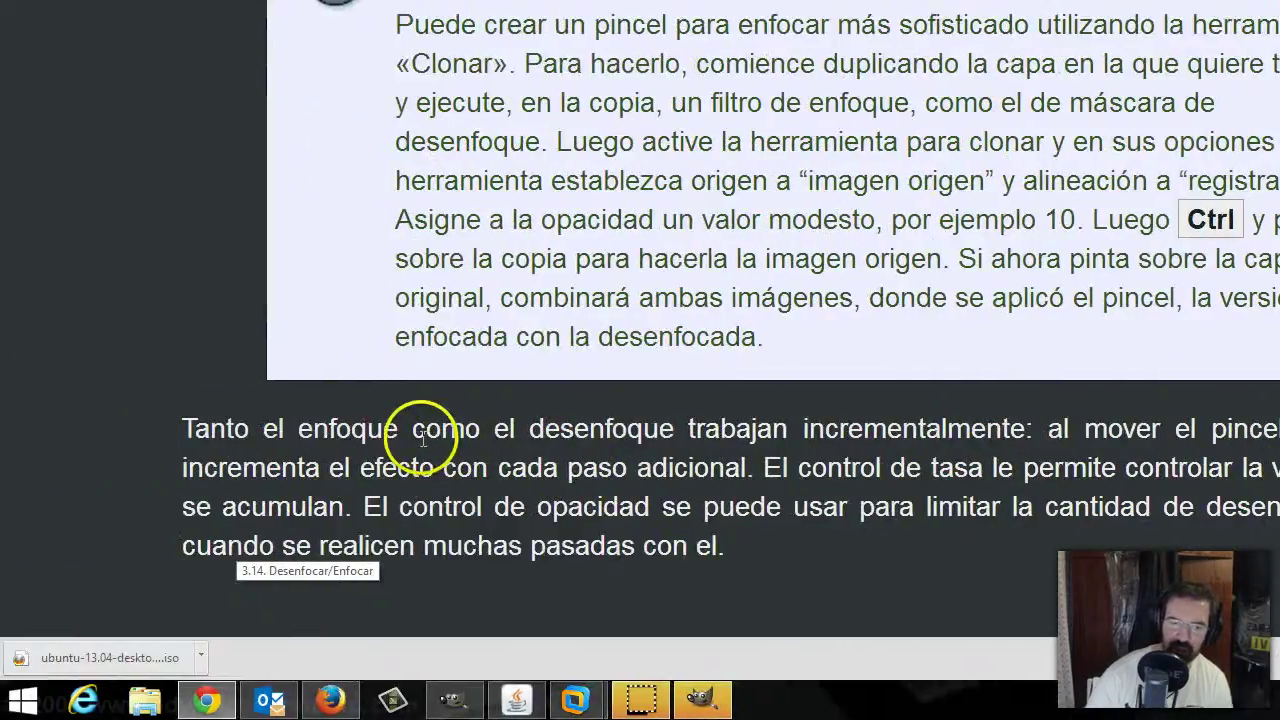
# Read the manual down to section 3.14.1 Activar la herramienta, then return to GIMP
pyautogui.scroll(-1, 420, 440)
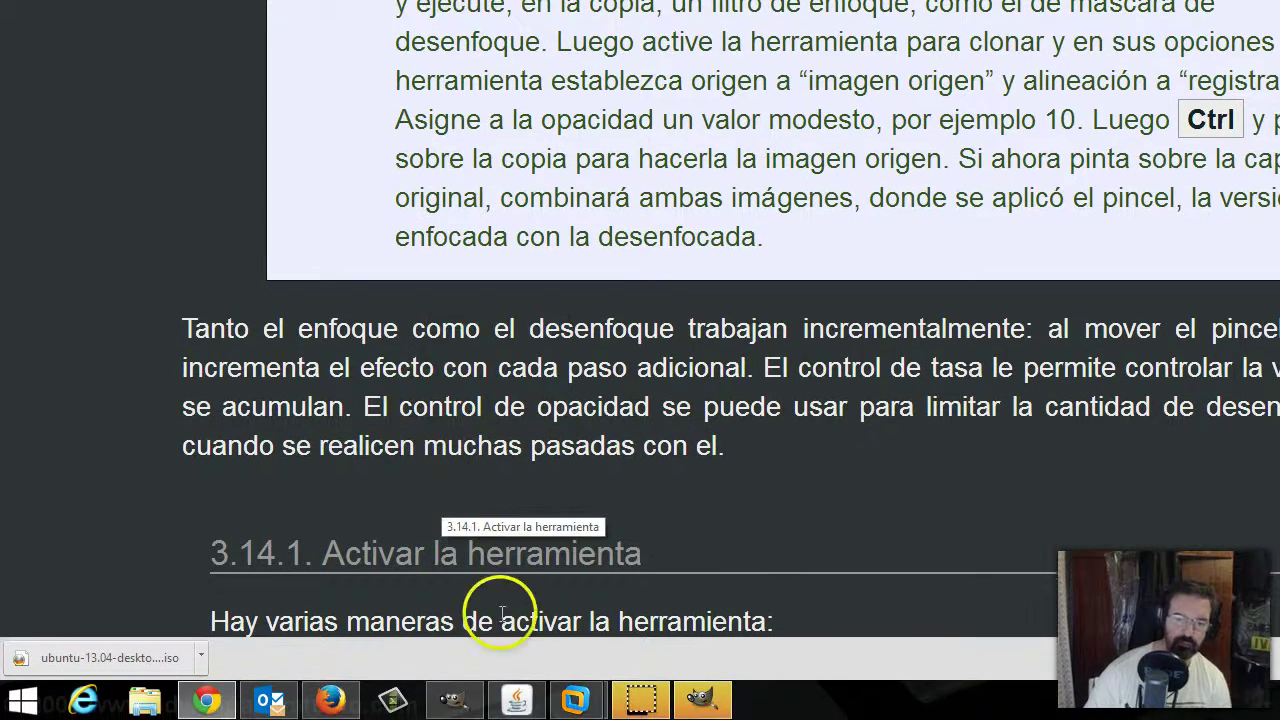
pyautogui.click(456, 692)
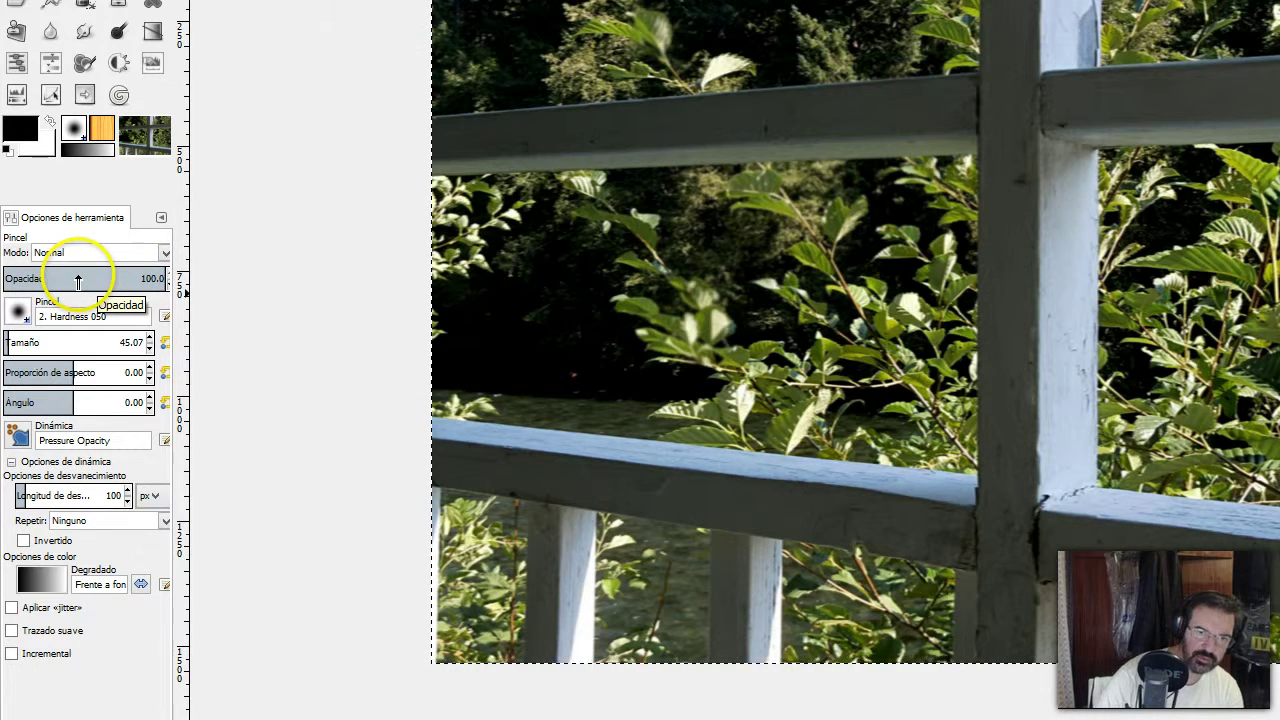
# Set paintbrush opacity to 46.0 and paint a faint dark stroke along the lower railing
pyautogui.click(78, 282)
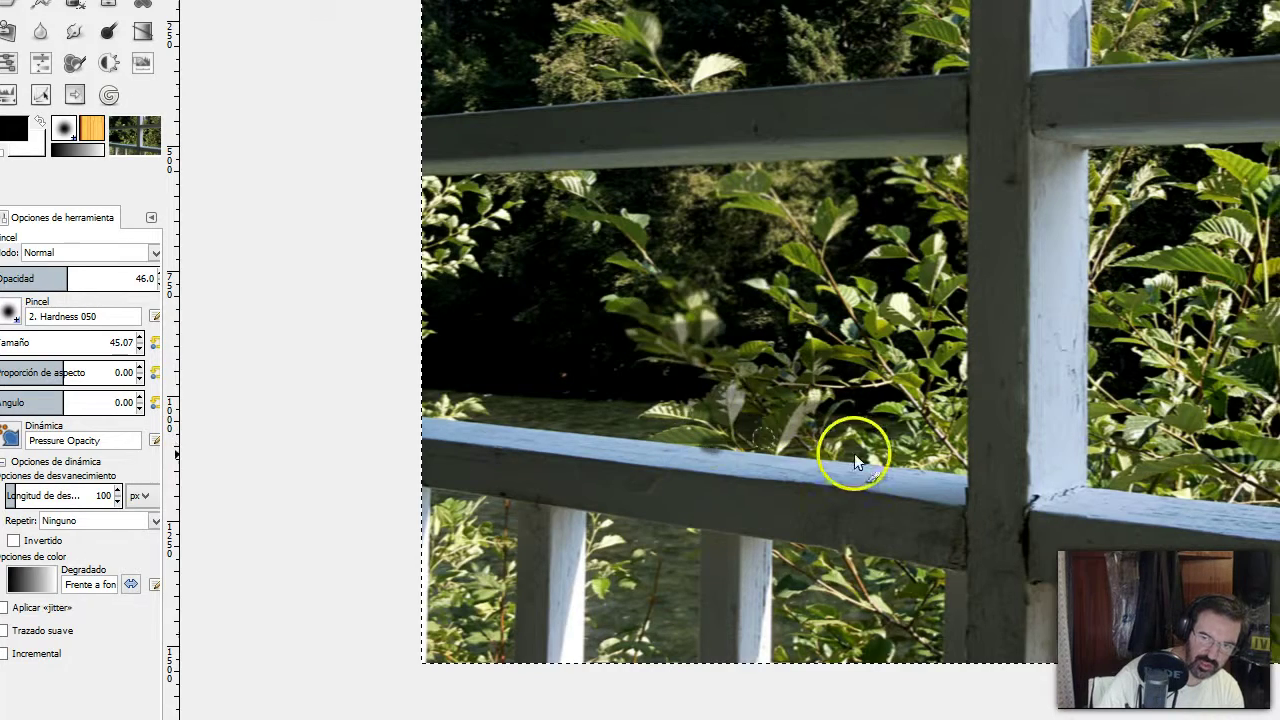
pyautogui.moveTo(855, 452); pyautogui.dragTo(770, 462)
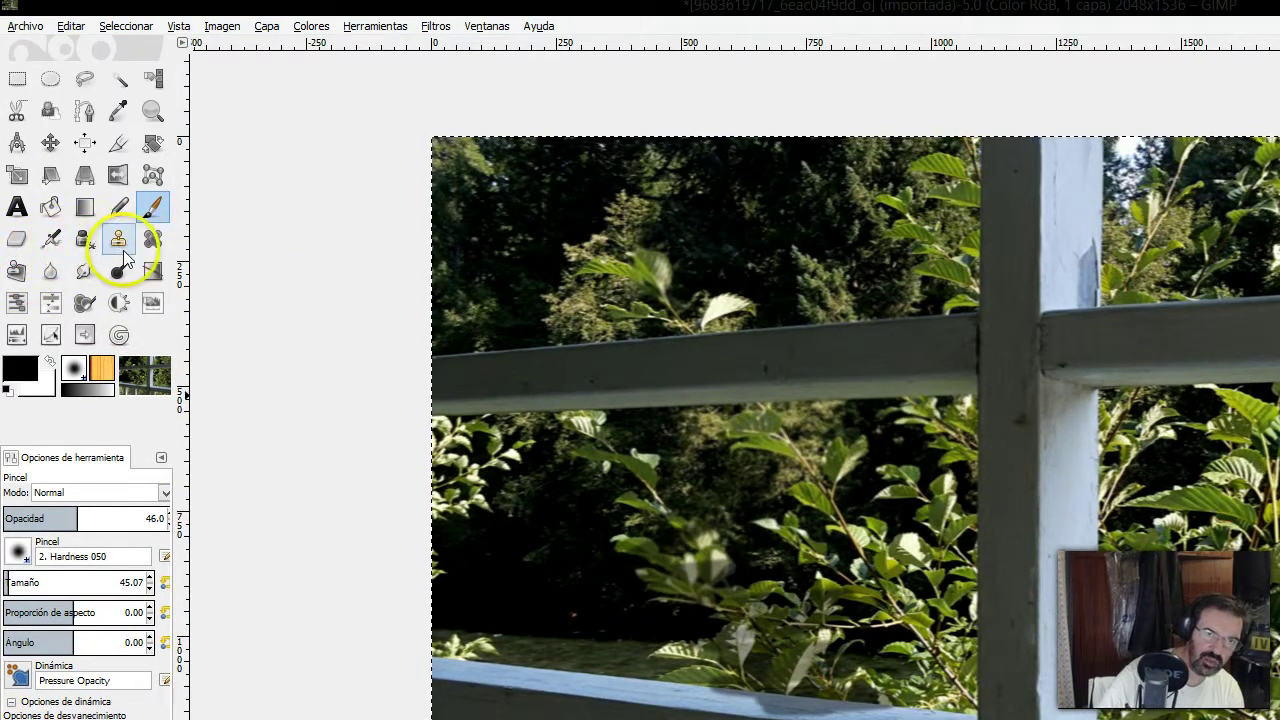
# Activate the Blur/Sharpen tool and resize its brush from 45.07 to 310.55
pyautogui.click(52, 272)
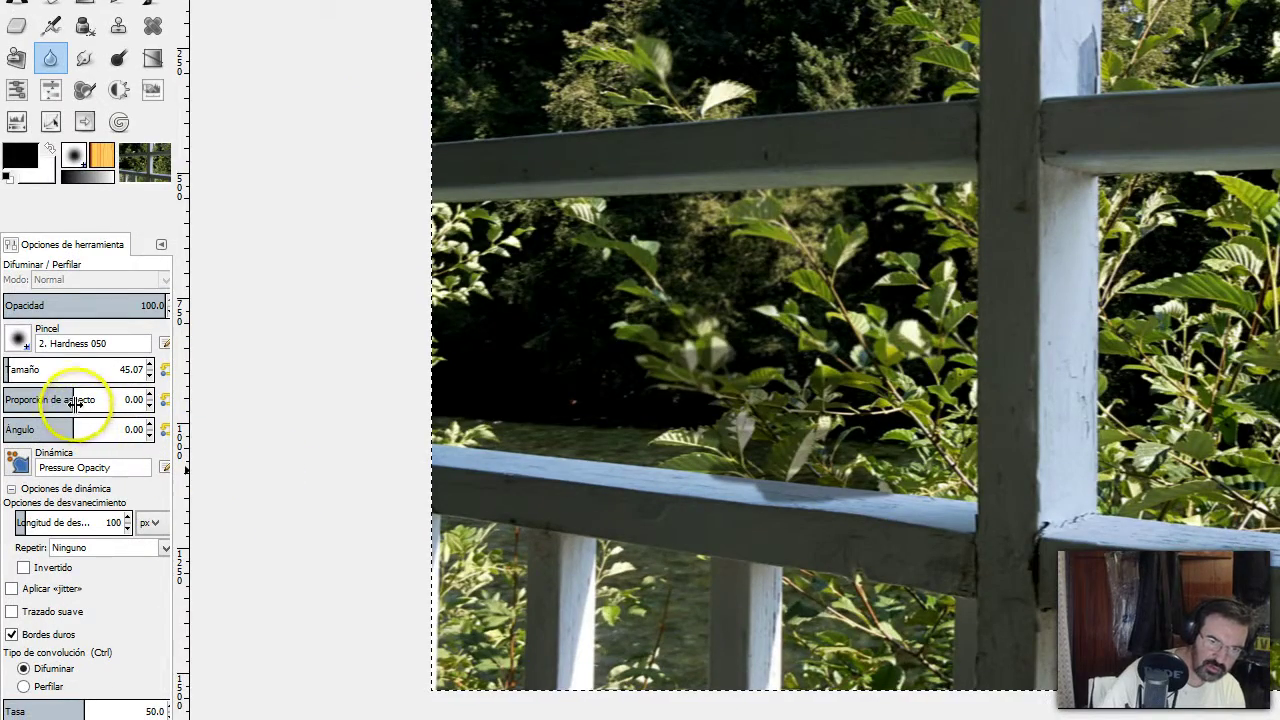
pyautogui.click(54, 372)
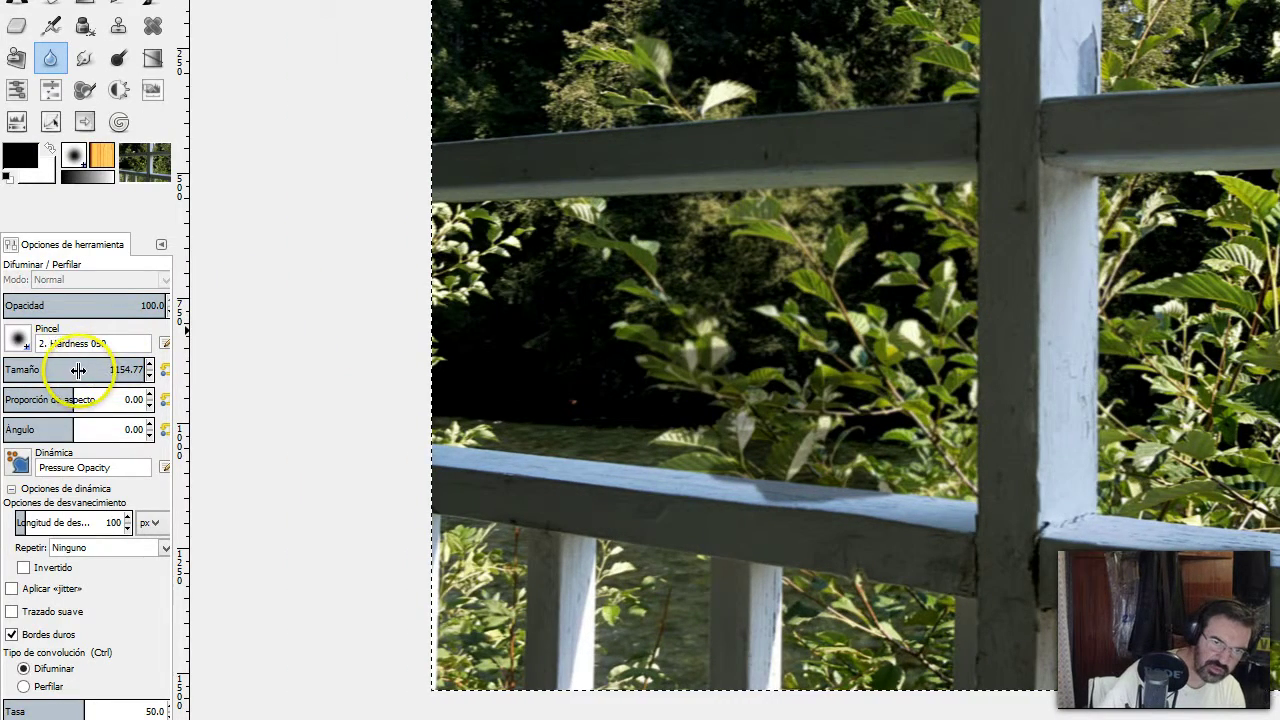
pyautogui.moveTo(78, 370); pyautogui.dragTo(46, 370)
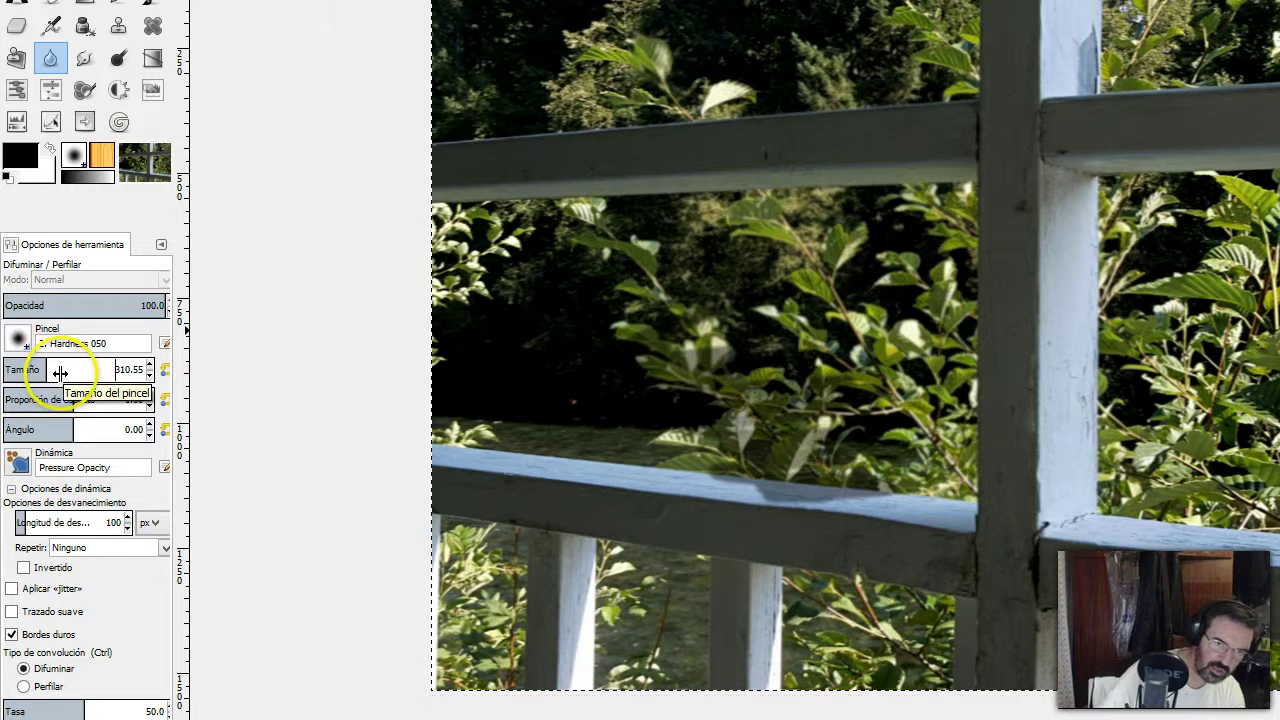
# Set the Blur/Sharpen brush dynamics to Basic Dynamics
pyautogui.click(18, 462)
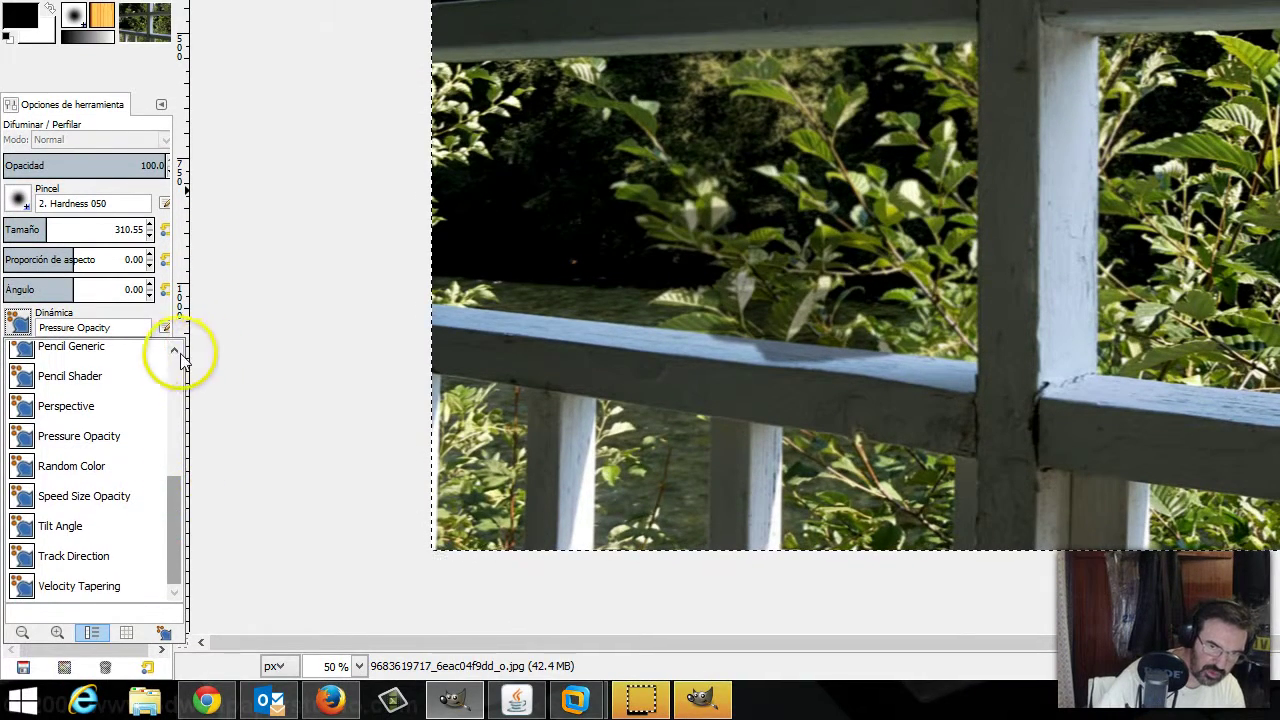
pyautogui.scroll(5, 176, 345)
pyautogui.click(112, 356)
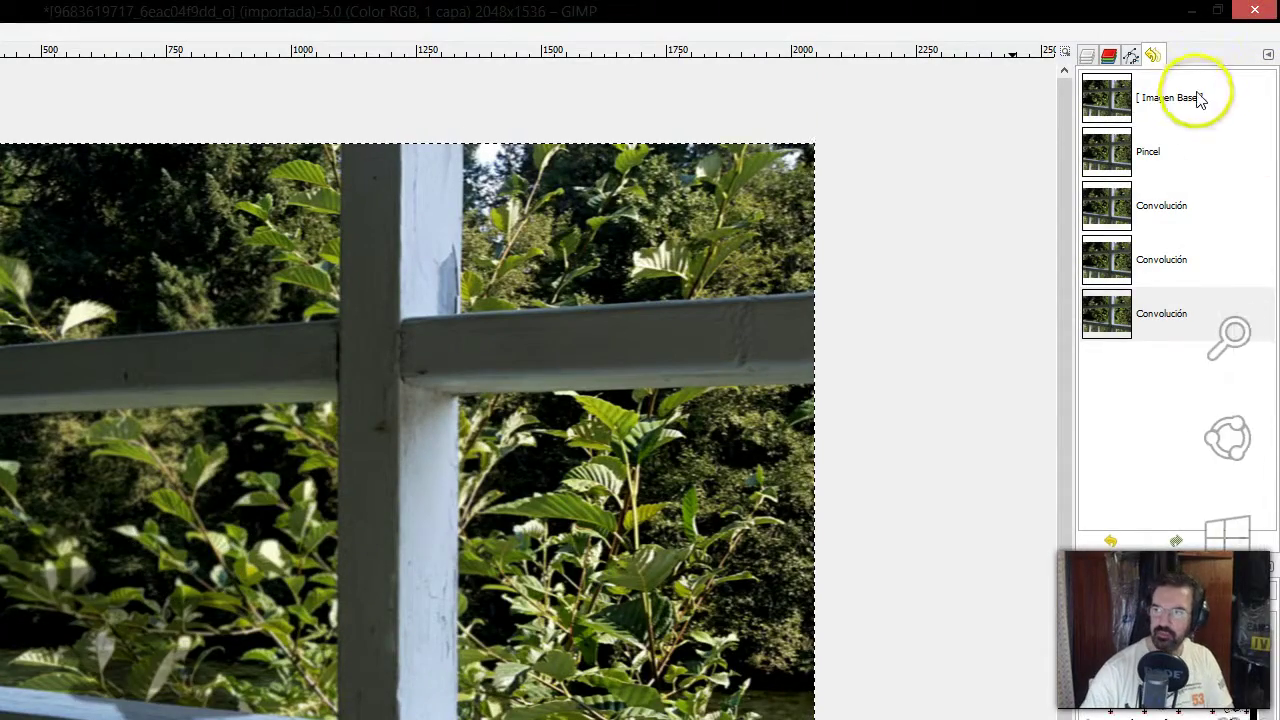
# Revert the photo to [Imagen Base] in Undo History, briefly checking the manual in Chrome
pyautogui.click(1190, 97)
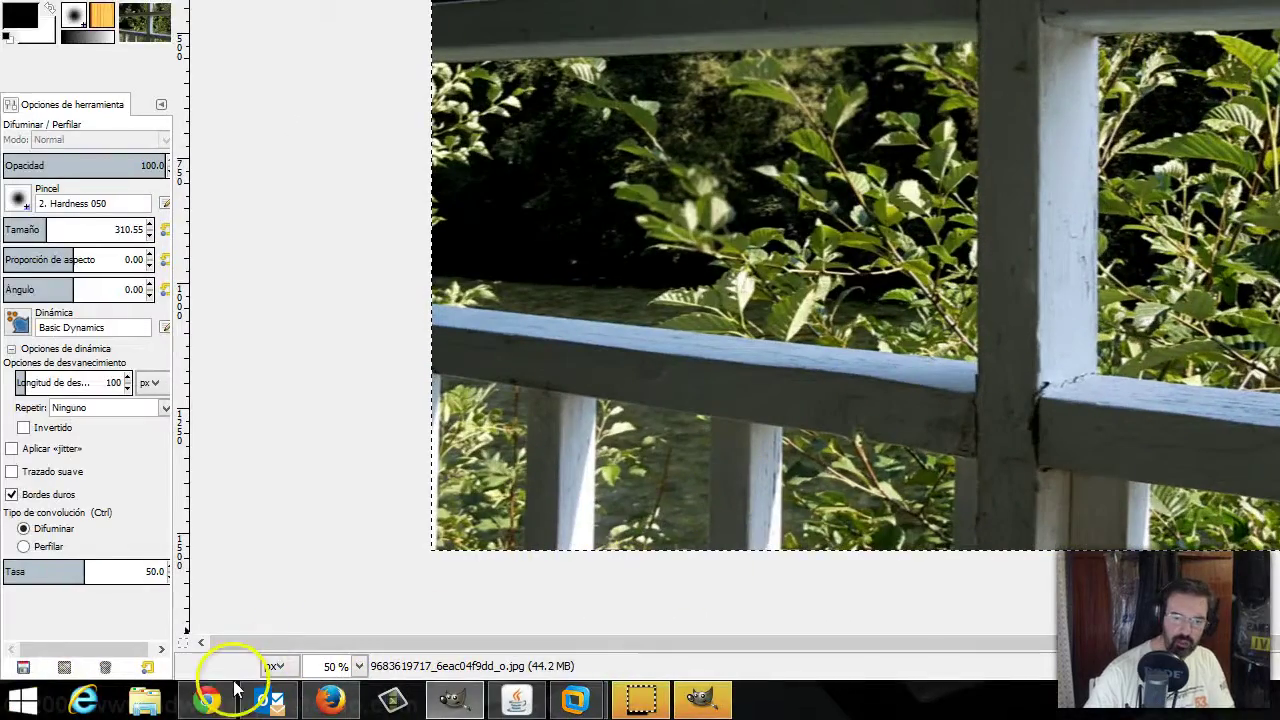
pyautogui.click(207, 703)
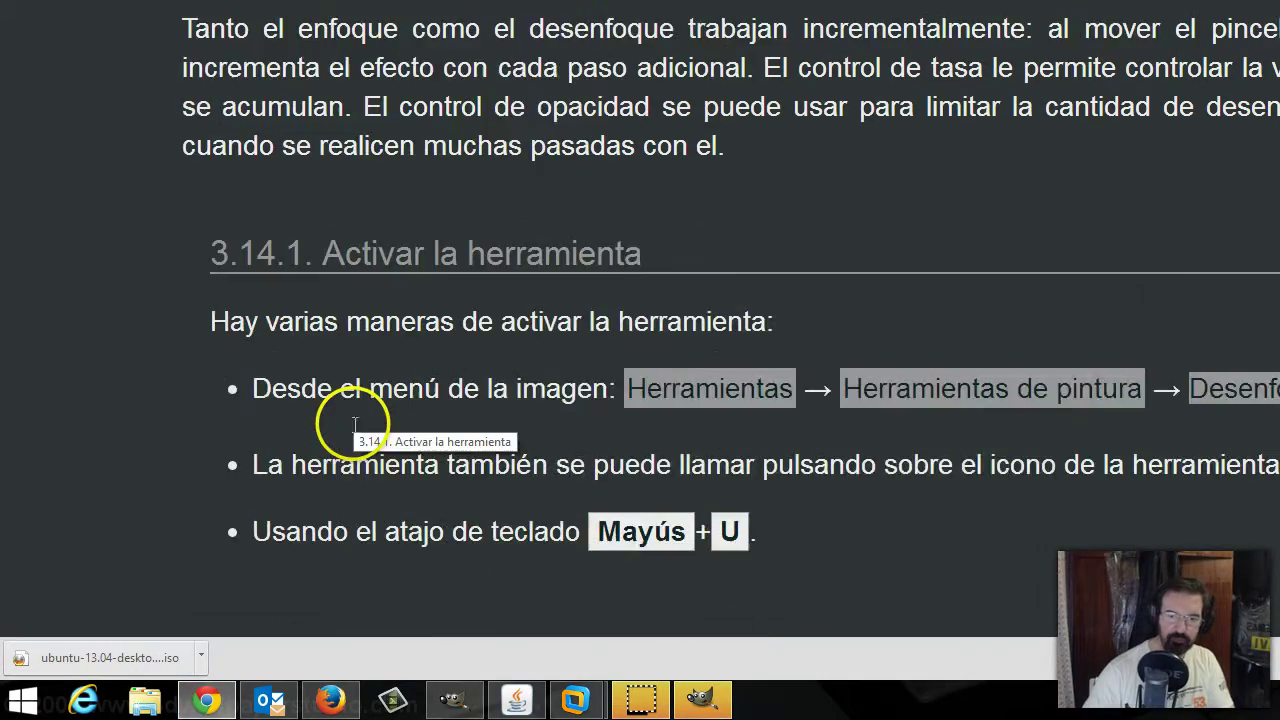
pyautogui.click(207, 703)
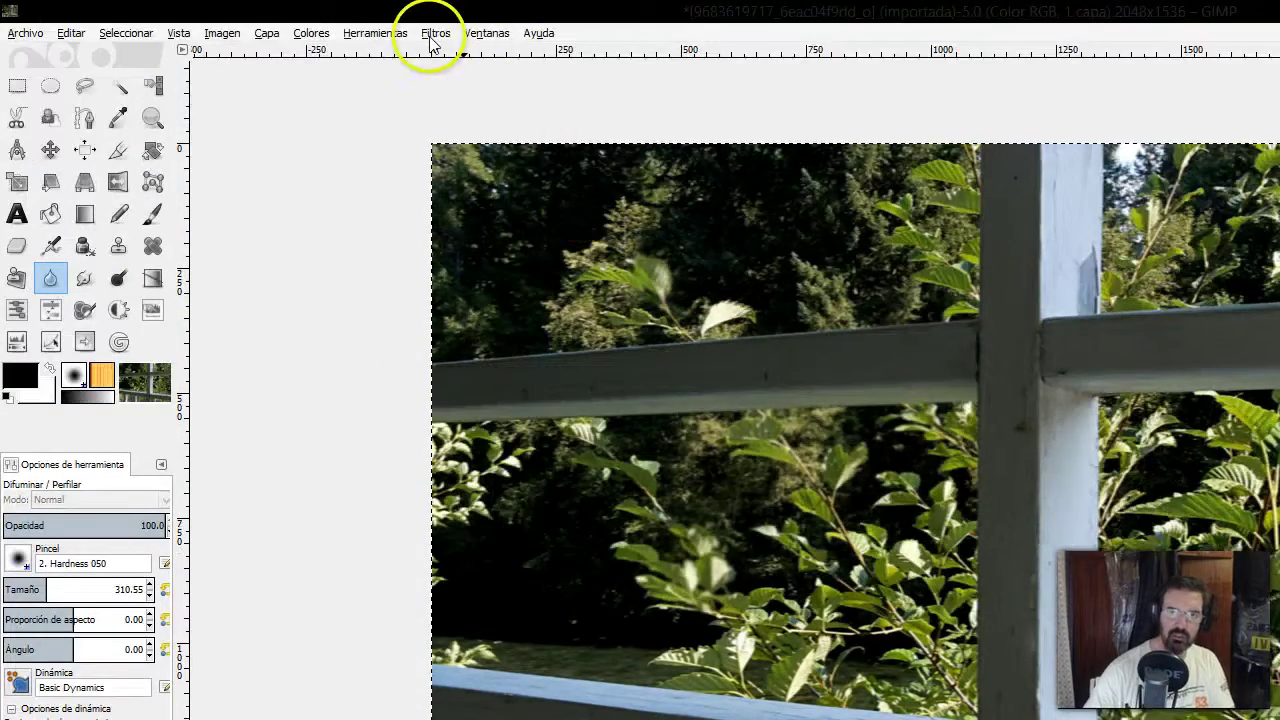
# Activate Difuminar / Perfilar via Herramientas > Herramientas de pintura, then bring the manual forward
pyautogui.click(388, 36)
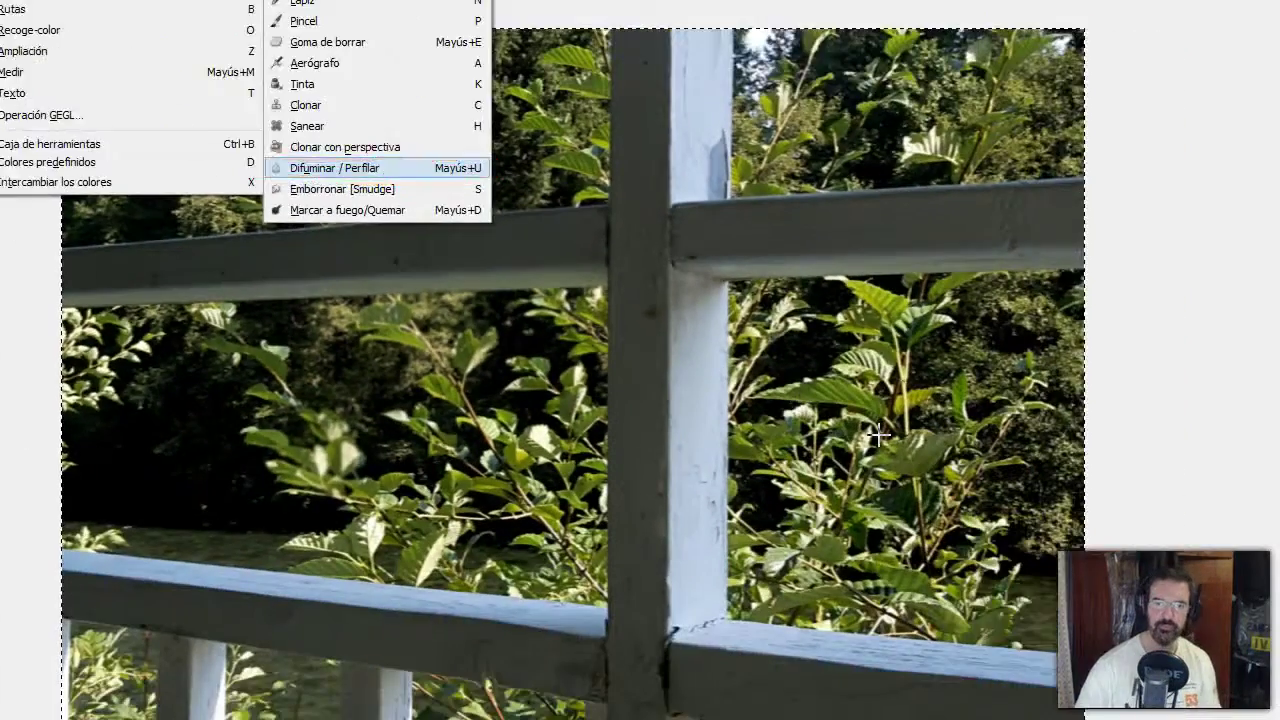
pyautogui.click(1000, 433)
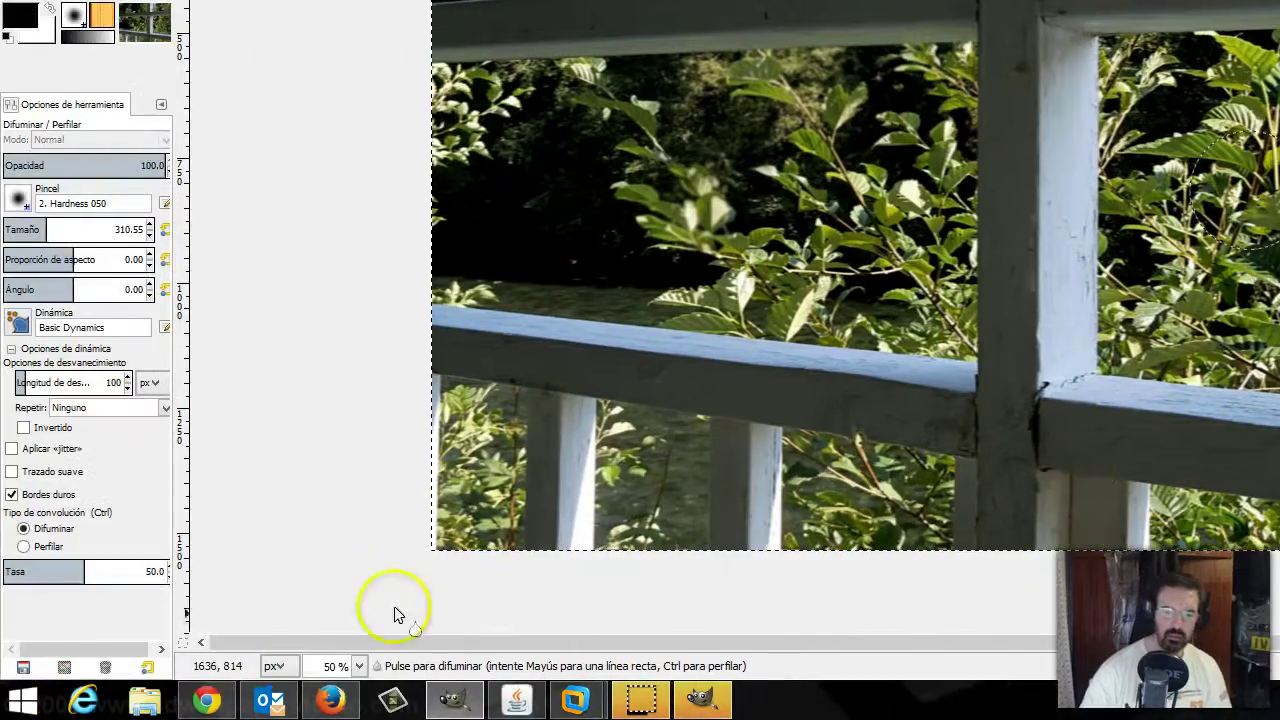
pyautogui.click(222, 698)
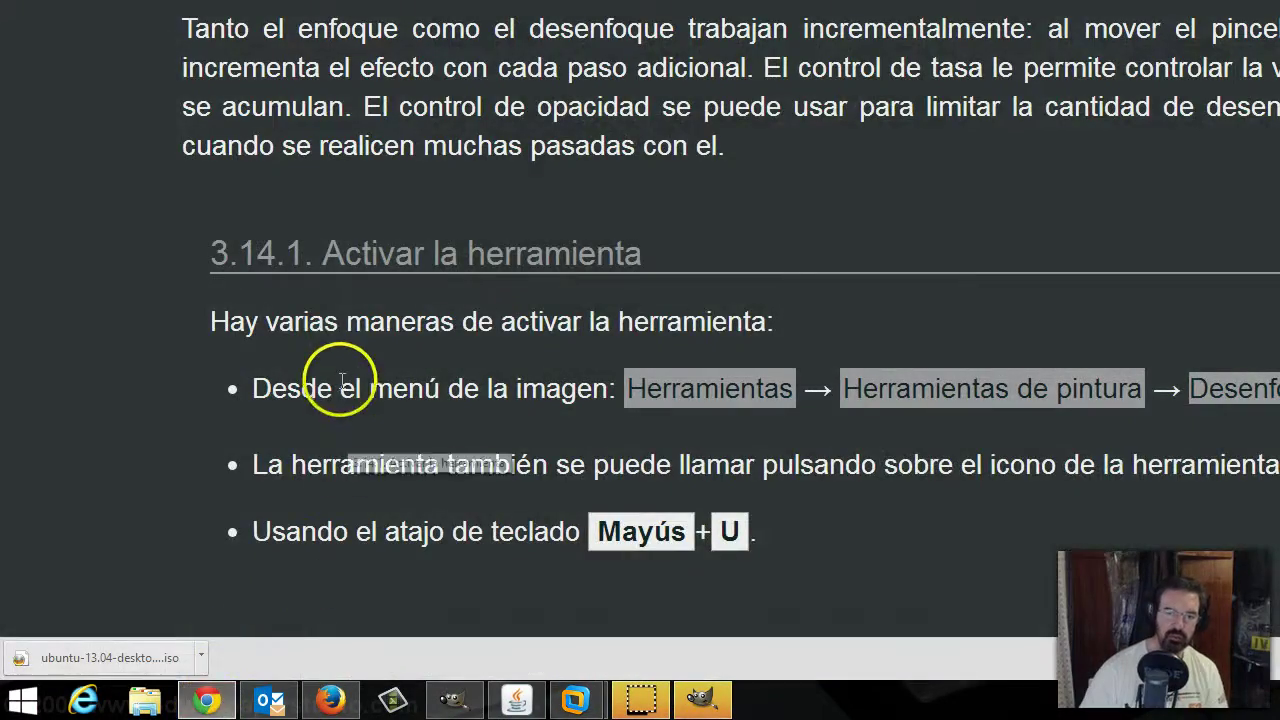
# Read the manual's 3.14.2 Teclas modificadoras section on Ctrl blur/sharpen switching, then return to GIMP
pyautogui.scroll(-2, 340, 362)
pyautogui.scroll(-5, 350, 357)
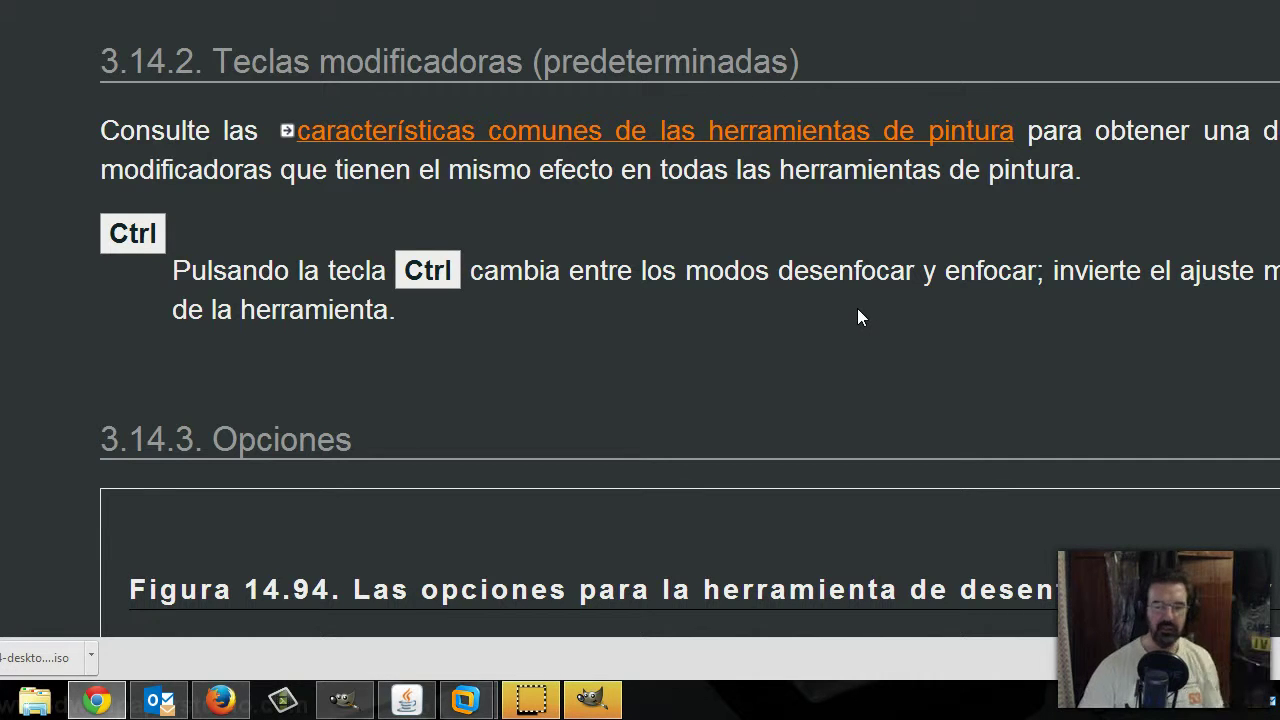
pyautogui.click(742, 336)
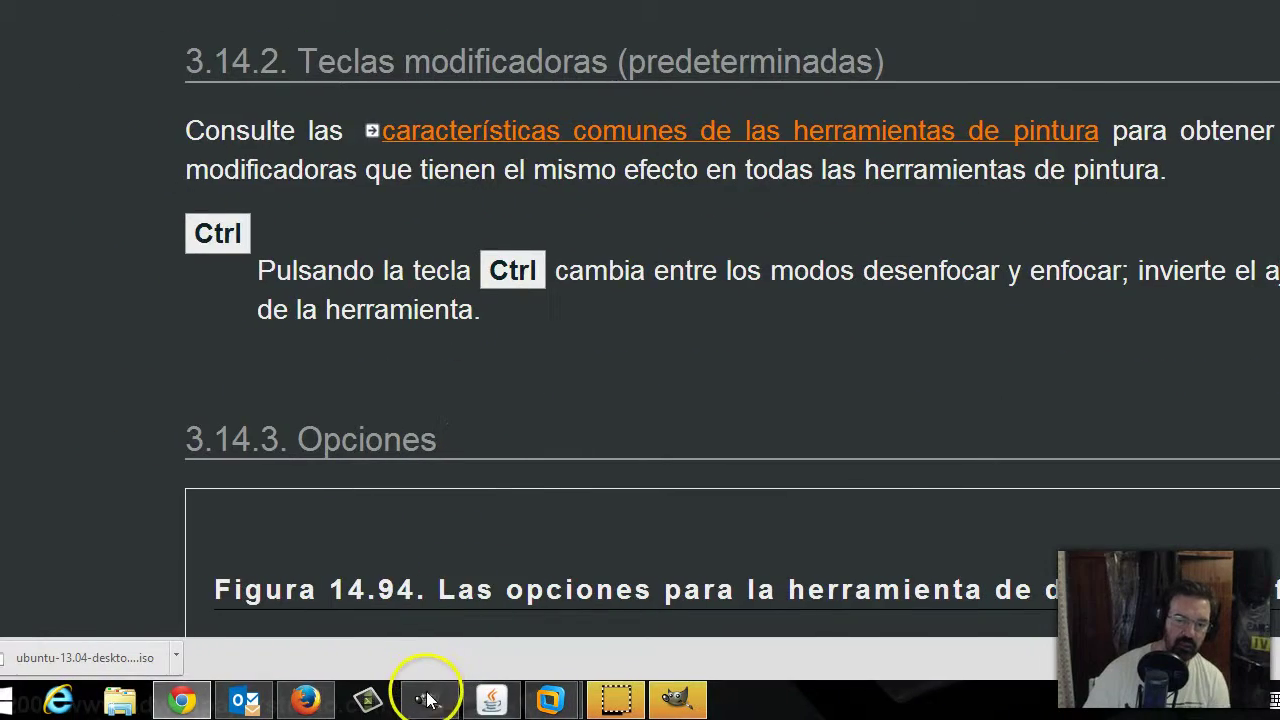
pyautogui.click(428, 700)
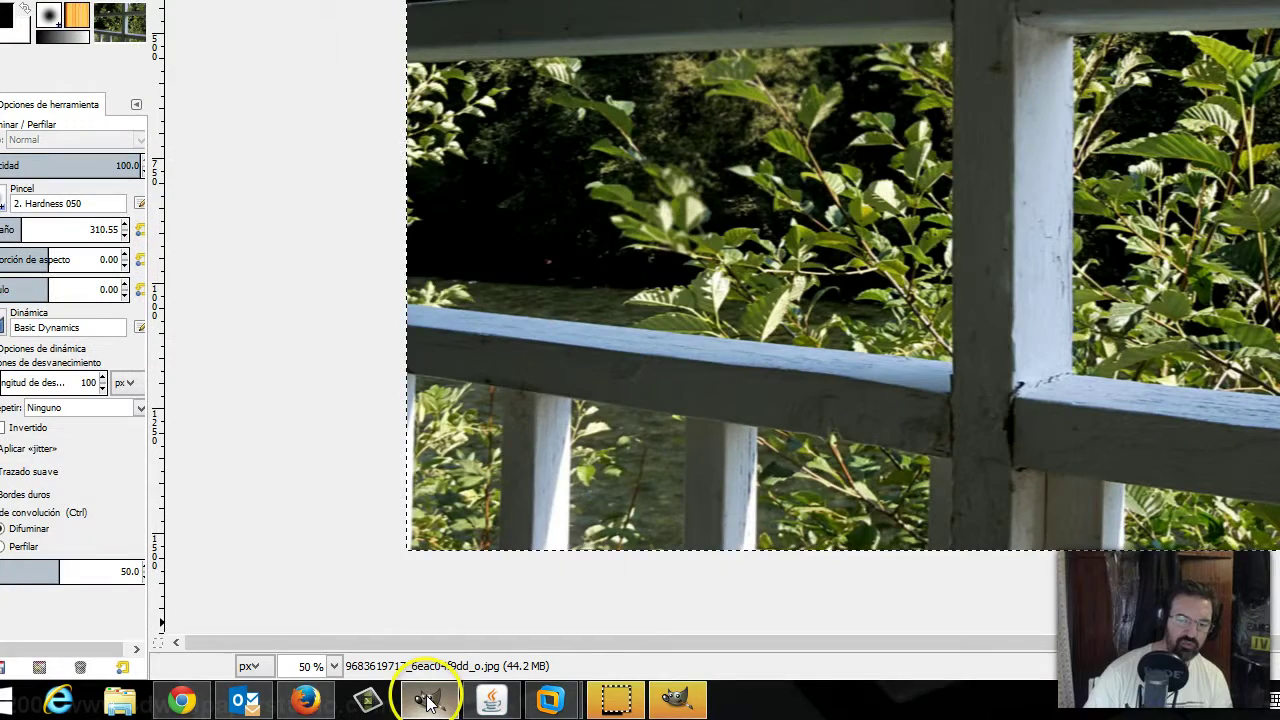
# Apply Desenfoque enlosable at radius 5, vertical and horizontal, IIR, then blur a foliage spot
pyautogui.click(680, 703)
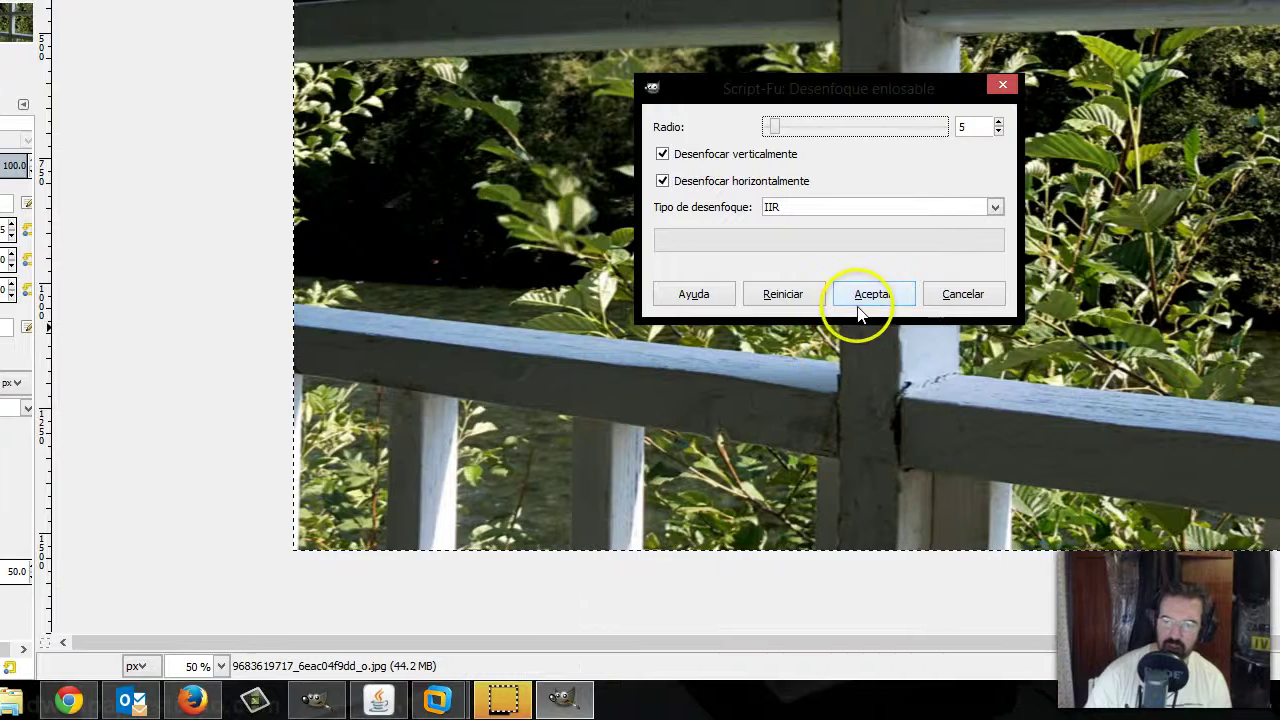
pyautogui.click(858, 306)
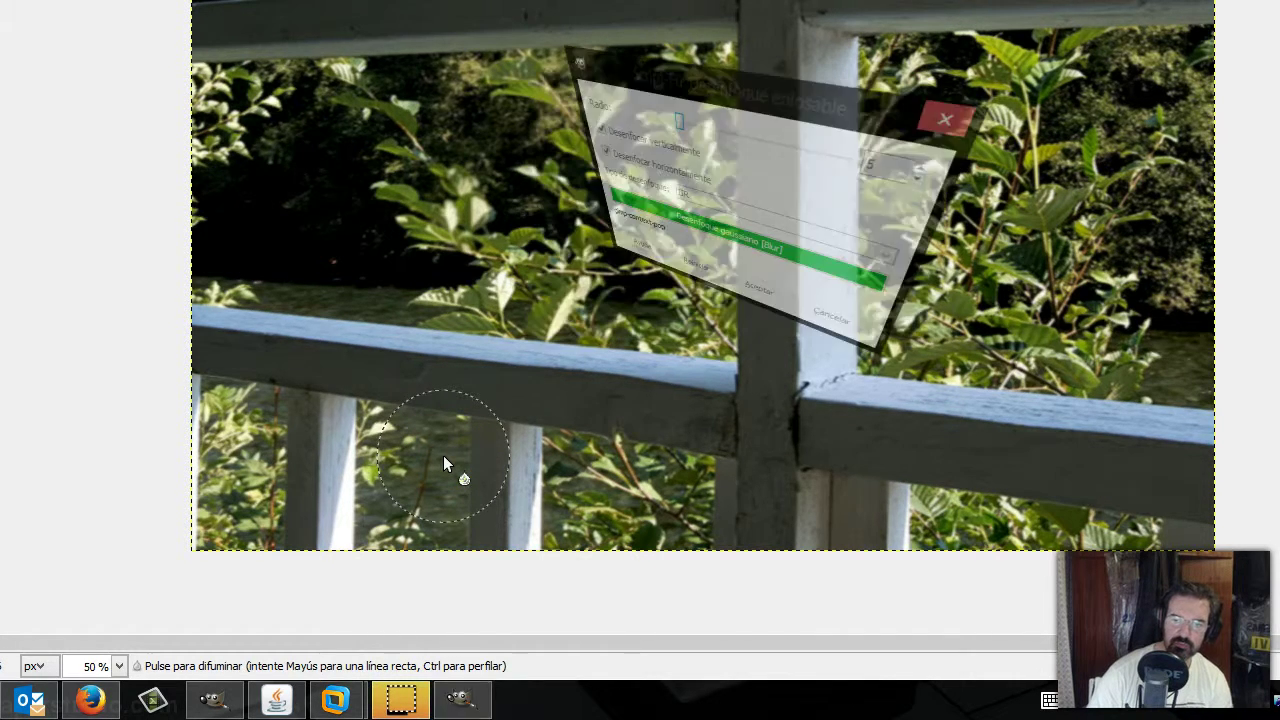
pyautogui.click(470, 433)
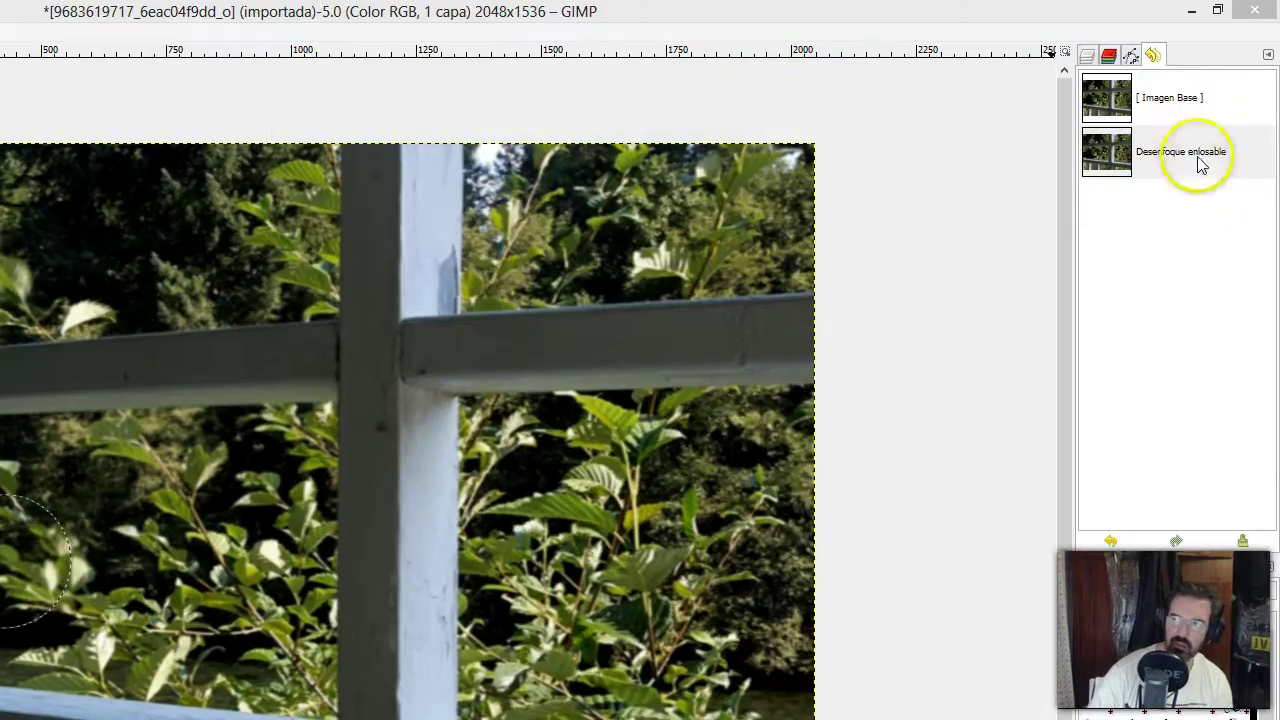
# Select the Imagen Base layer and shrink the Blur/Sharpen brush to 92.46
pyautogui.click(1192, 155)
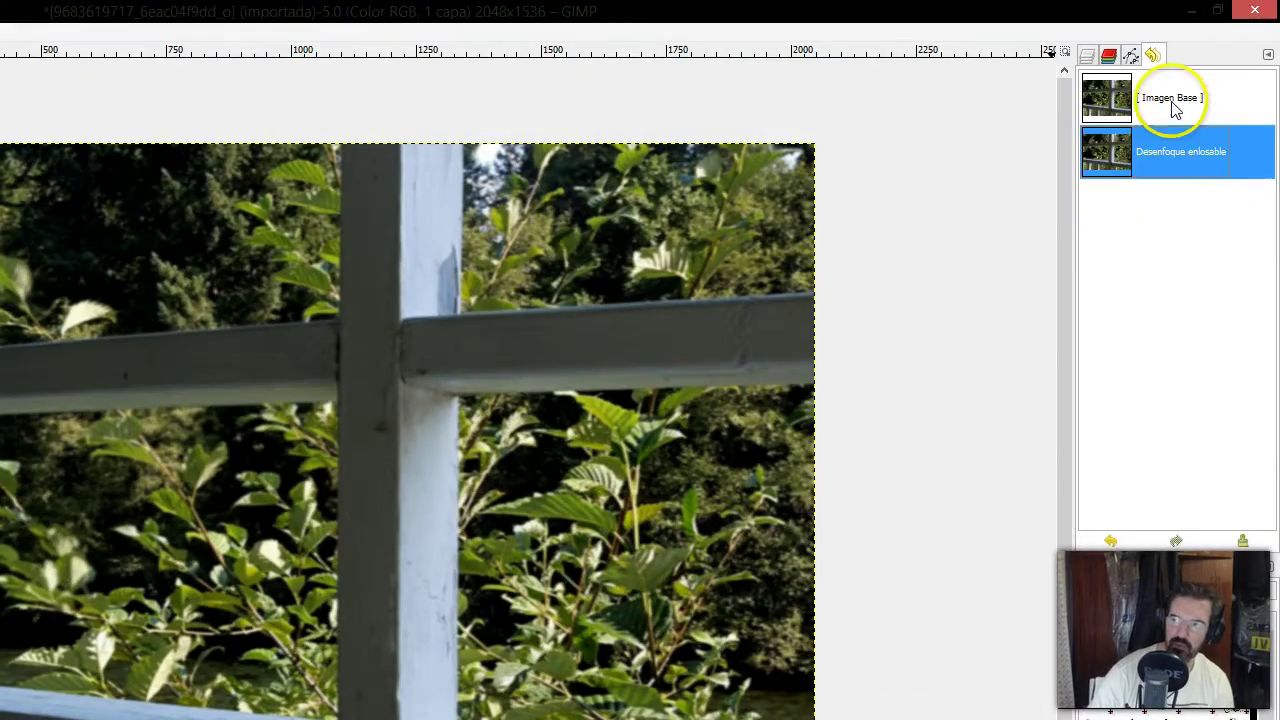
pyautogui.click(1175, 108)
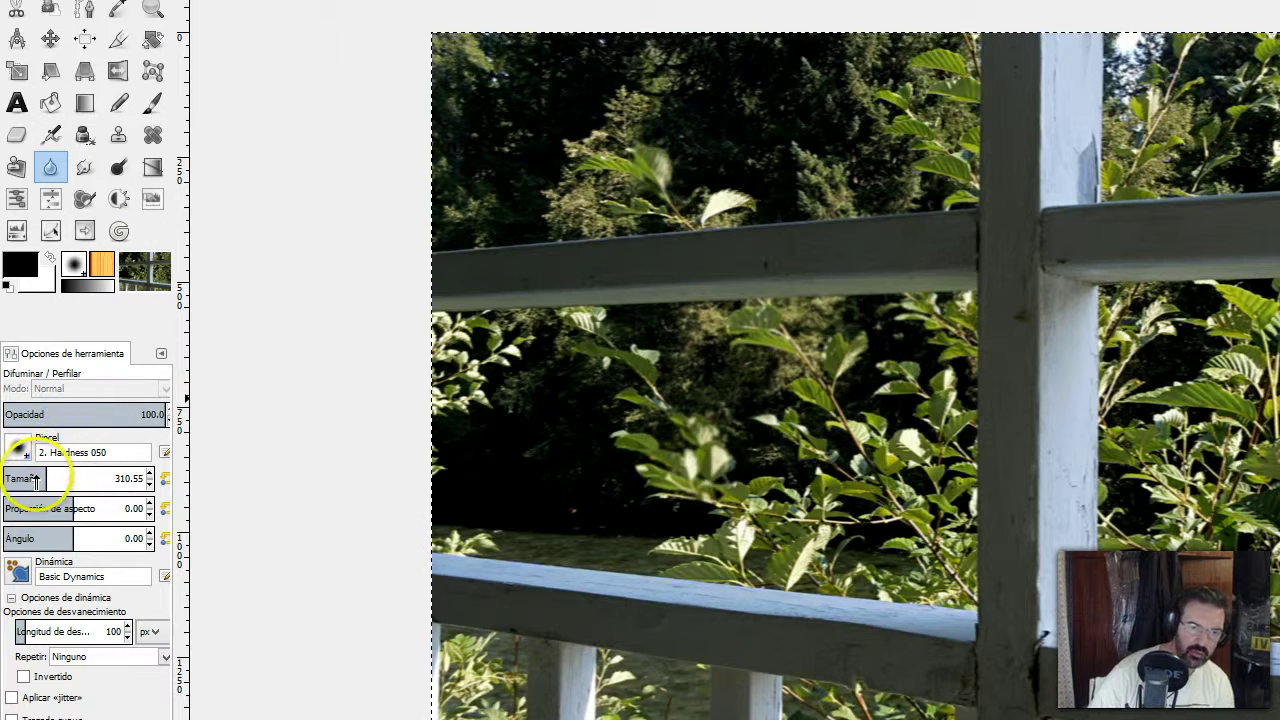
pyautogui.click(19, 482)
pyautogui.moveTo(19, 483); pyautogui.dragTo(14, 483)
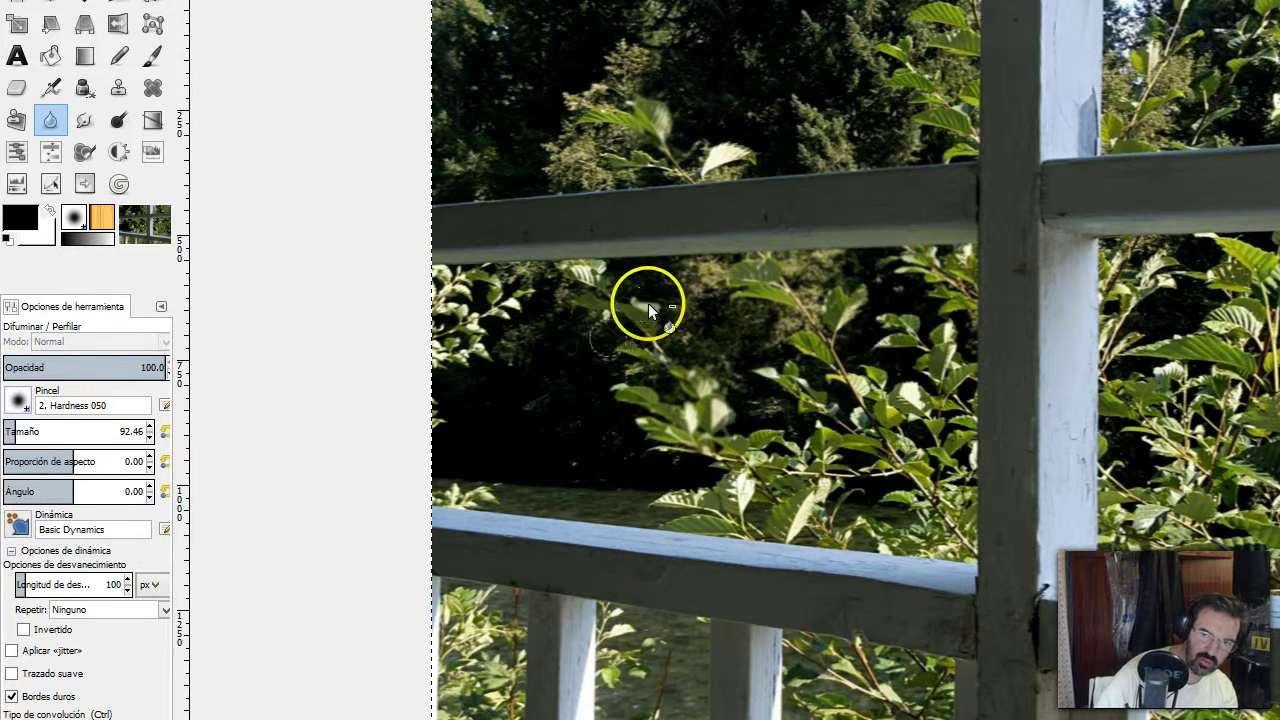
# Blur the sunlit leaf and surrounding foliage above the top rail with several strokes
pyautogui.moveTo(650, 305); pyautogui.dragTo(653, 241)
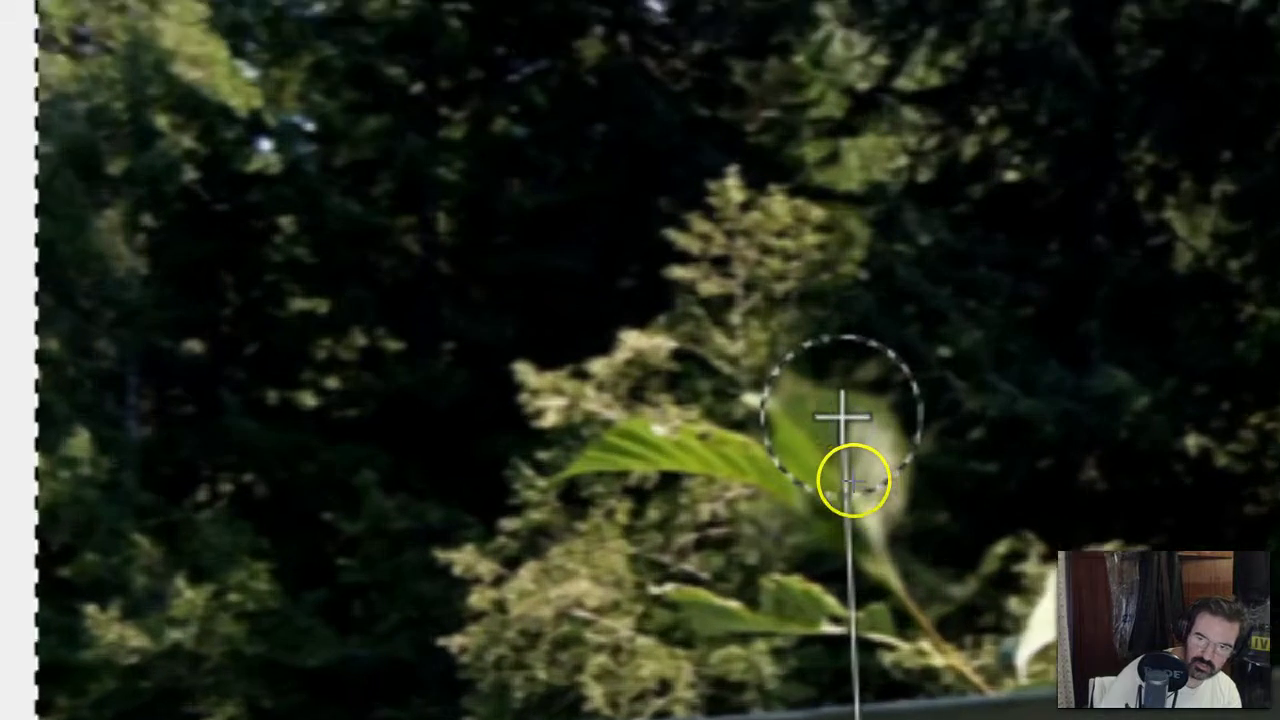
pyautogui.keyDown('shift'); pyautogui.click(853, 445); pyautogui.keyUp('shift')
pyautogui.moveTo(821, 373); pyautogui.dragTo(653, 311)
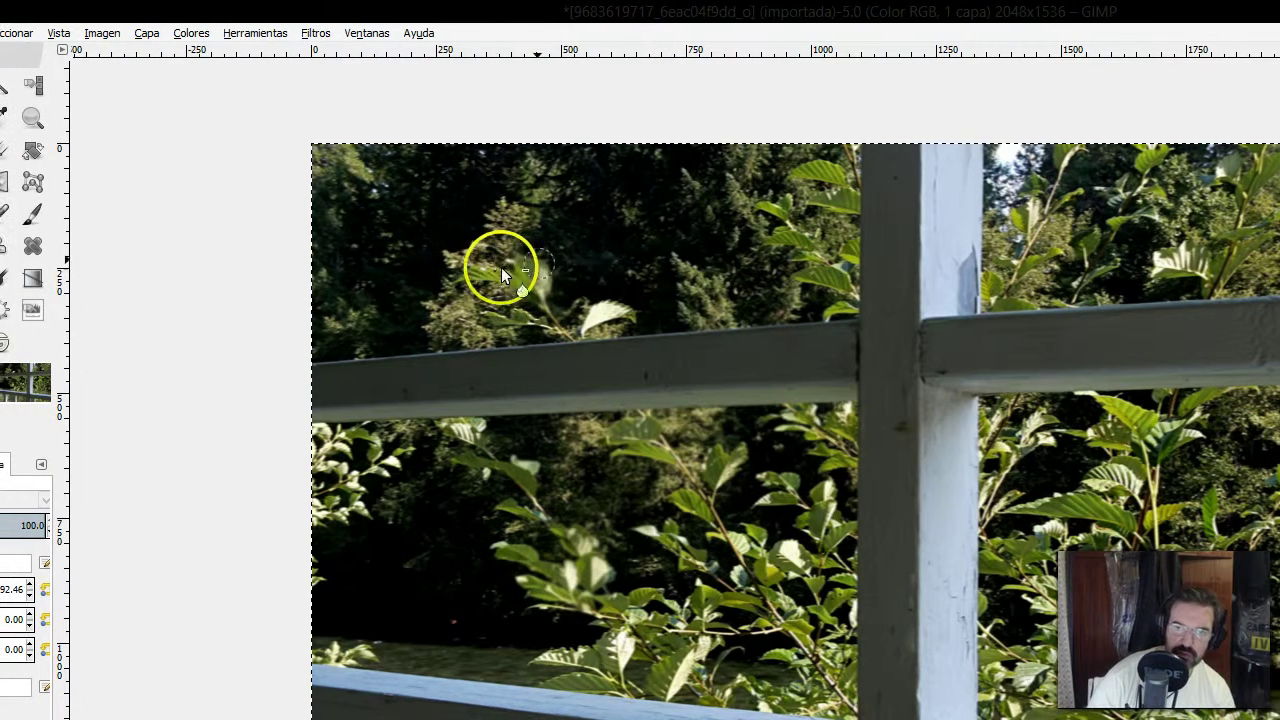
pyautogui.moveTo(589, 276); pyautogui.dragTo(525, 260)
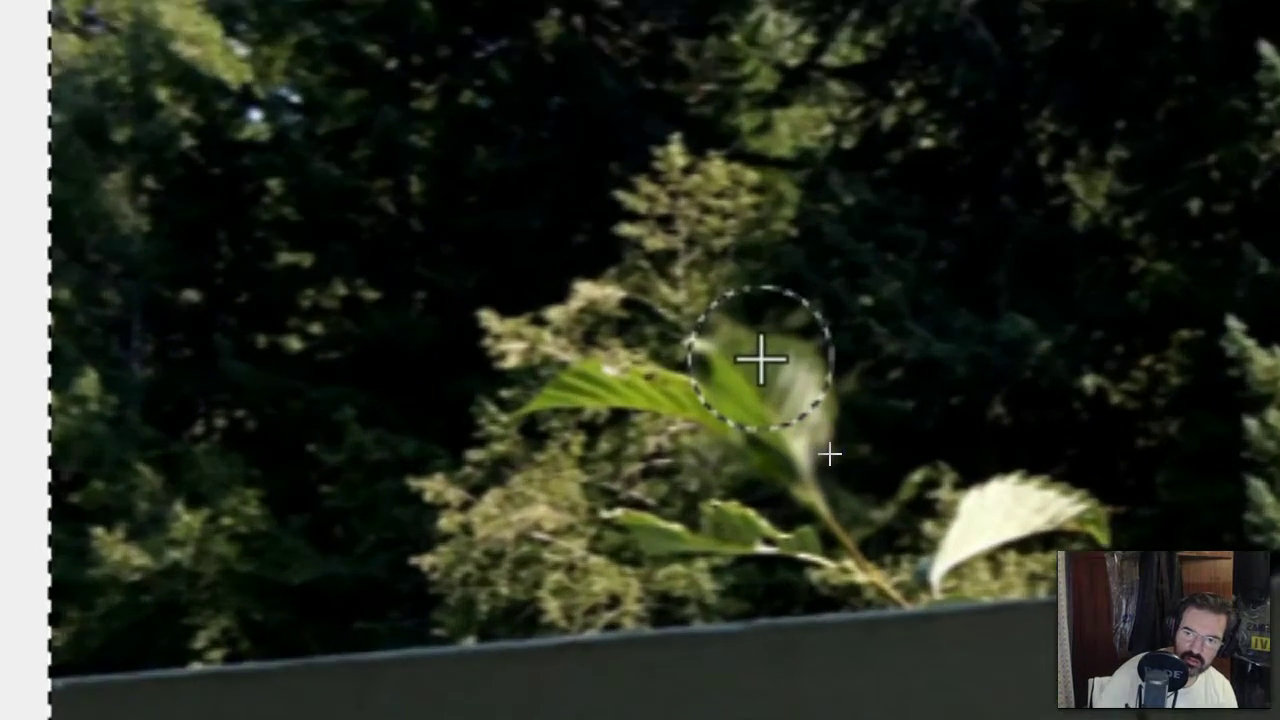
pyautogui.moveTo(777, 429); pyautogui.dragTo(762, 437)
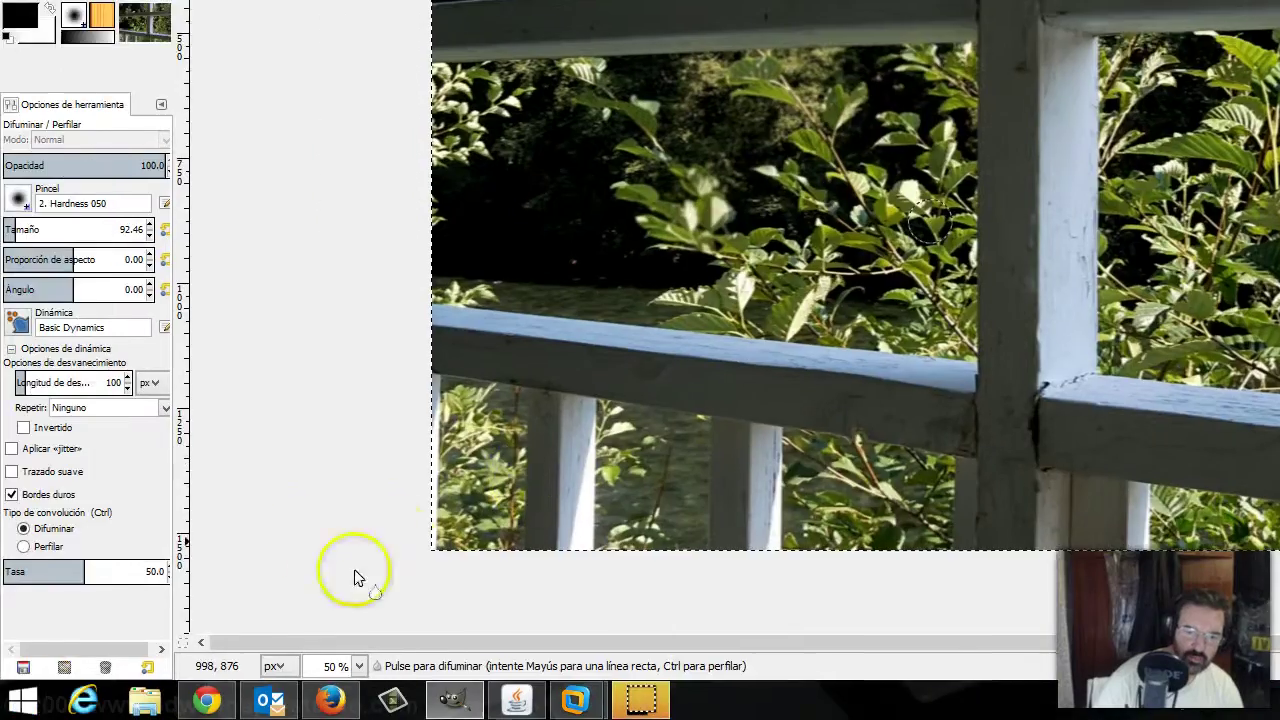
pyautogui.click(206, 700)
pyautogui.scroll(-3, 258, 425)
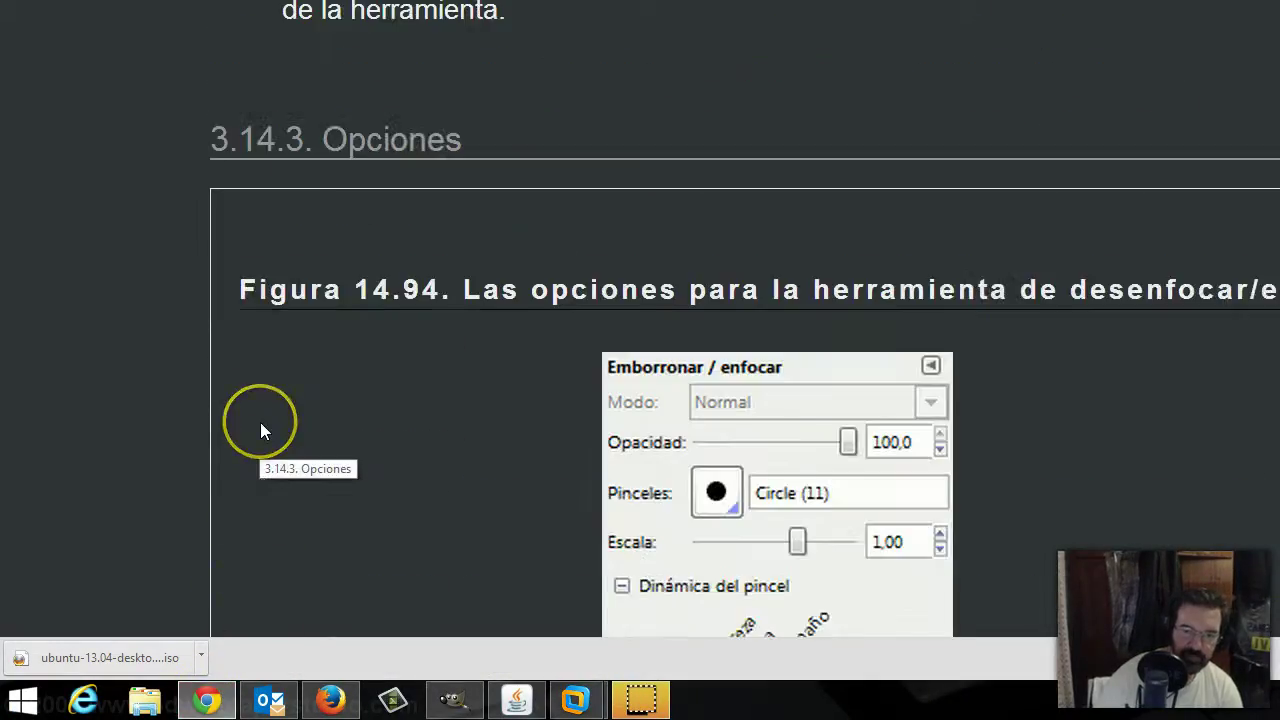
pyautogui.scroll(-5, 260, 422)
pyautogui.scroll(-4, 260, 422)
pyautogui.scroll(-4, 260, 422)
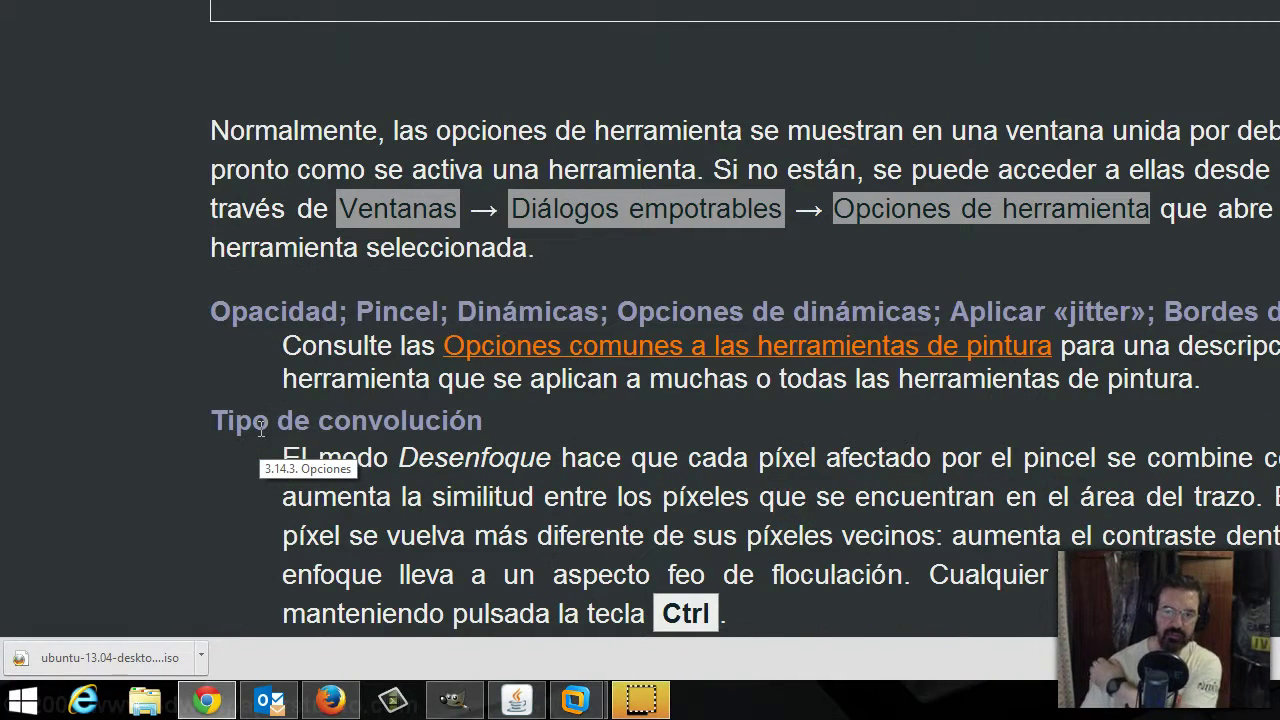
pyautogui.scroll(-2, 283, 405)
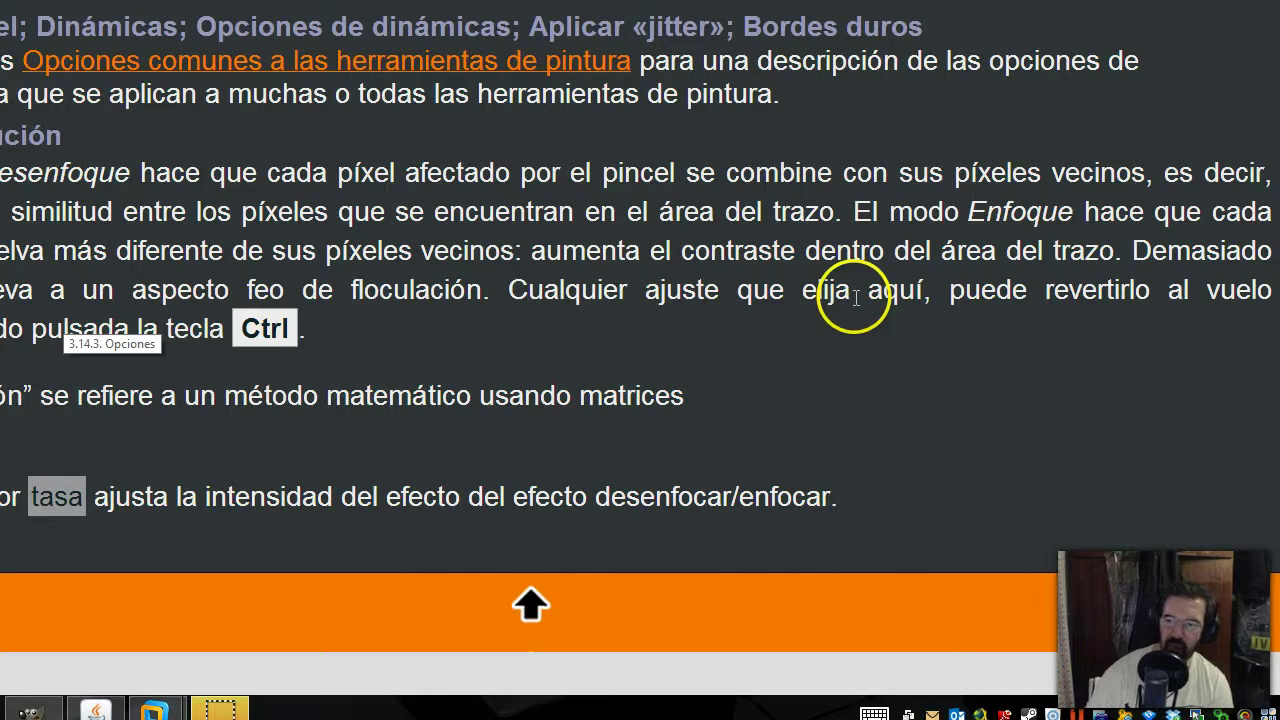
pyautogui.scroll(-1, 880, 245)
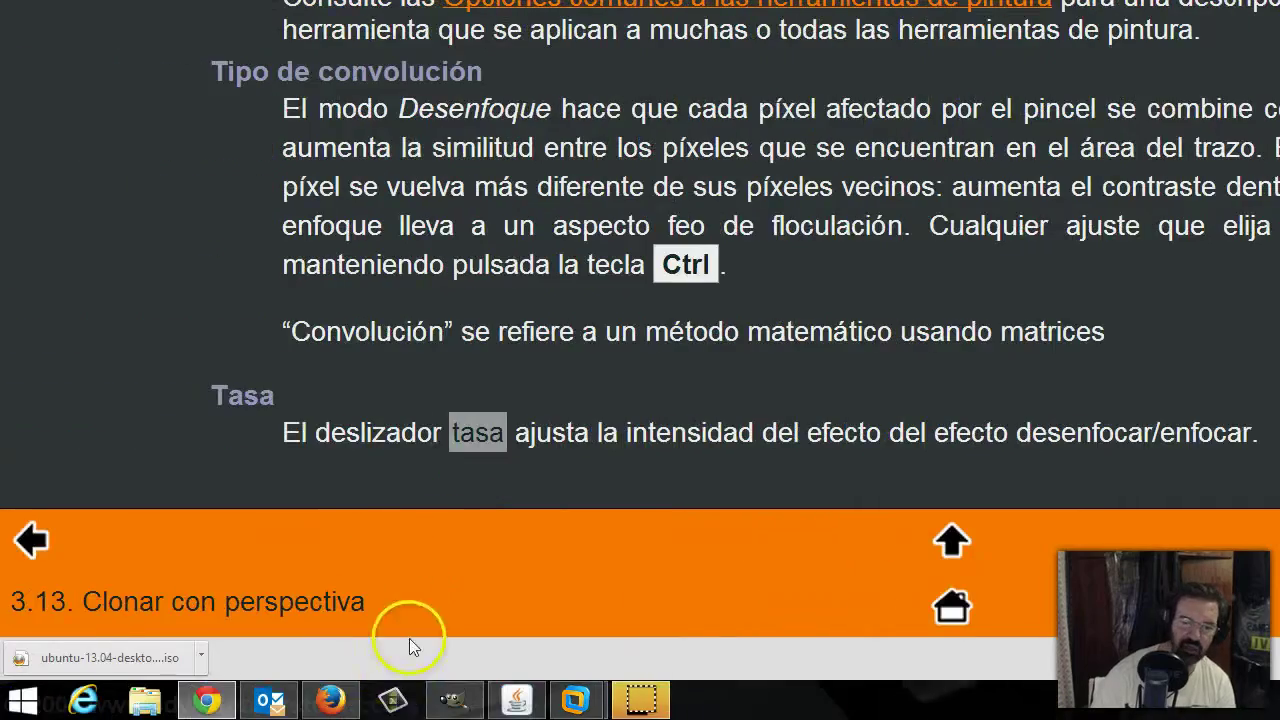
pyautogui.click(450, 705)
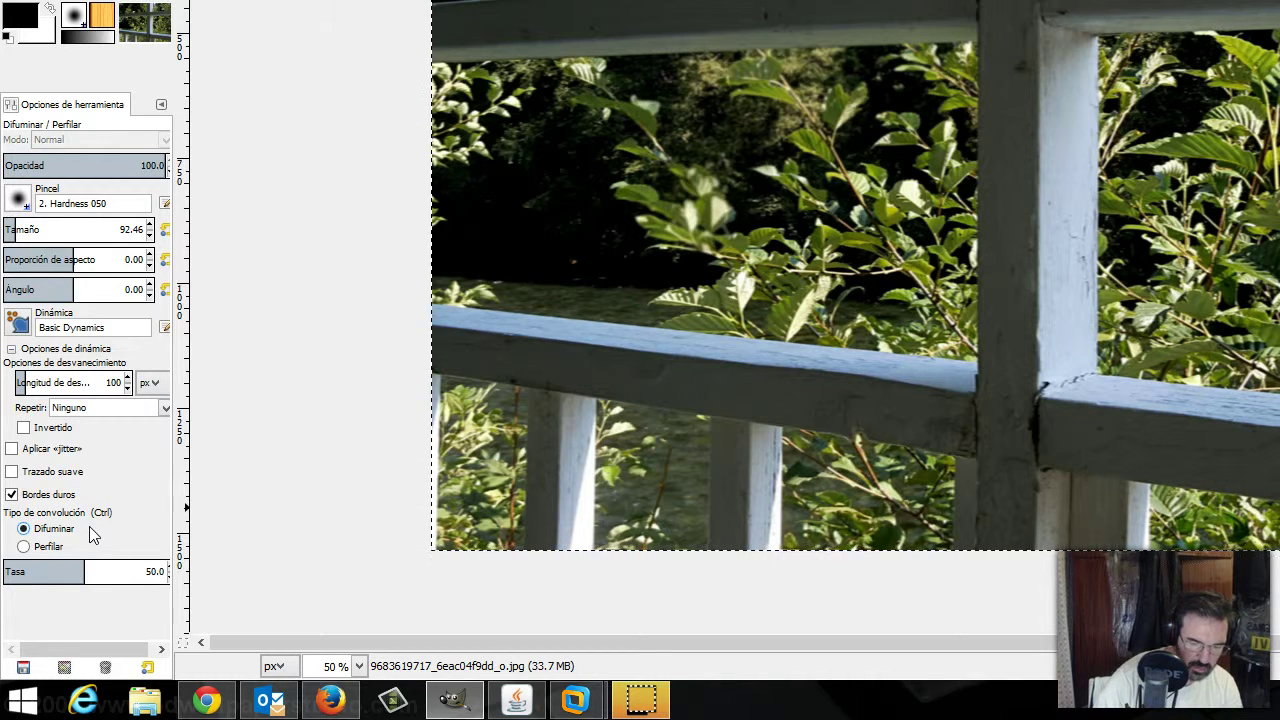
pyautogui.click(89, 526)
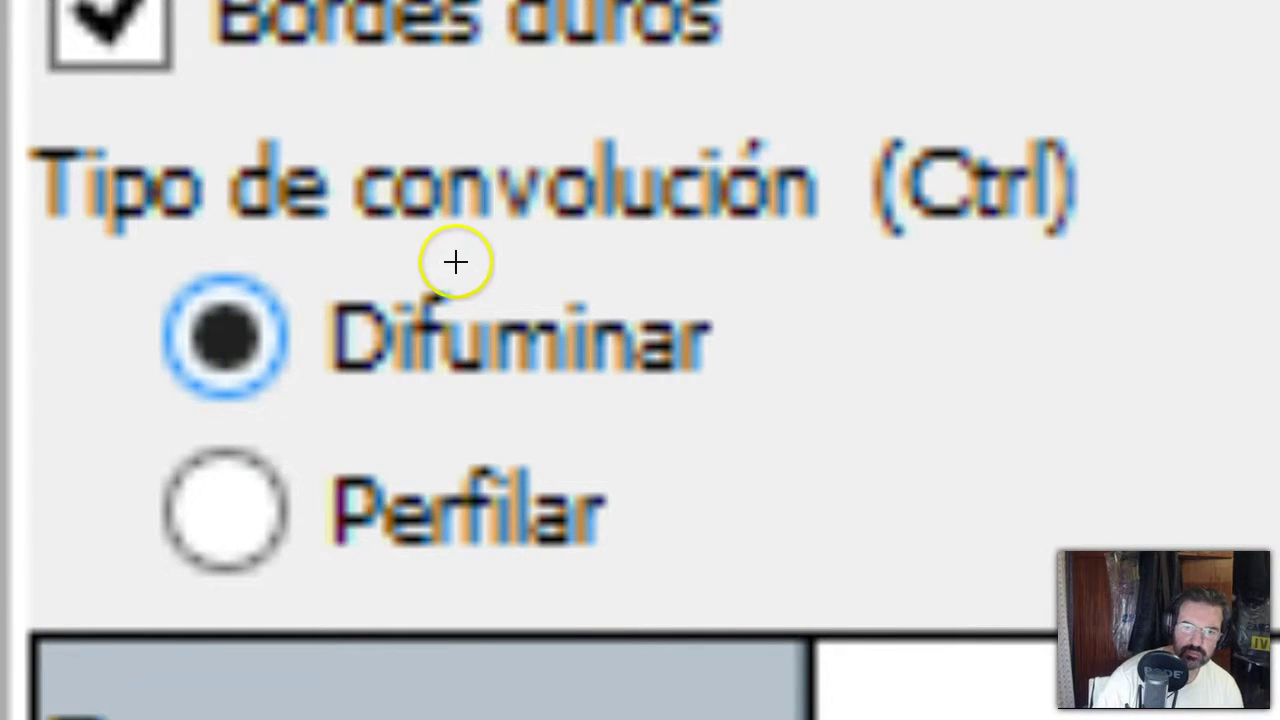
pyautogui.moveTo(455, 262)
pyautogui.mouseDown()
pyautogui.moveTo(630, 270)
pyautogui.moveTo(470, 262)
pyautogui.mouseUp()
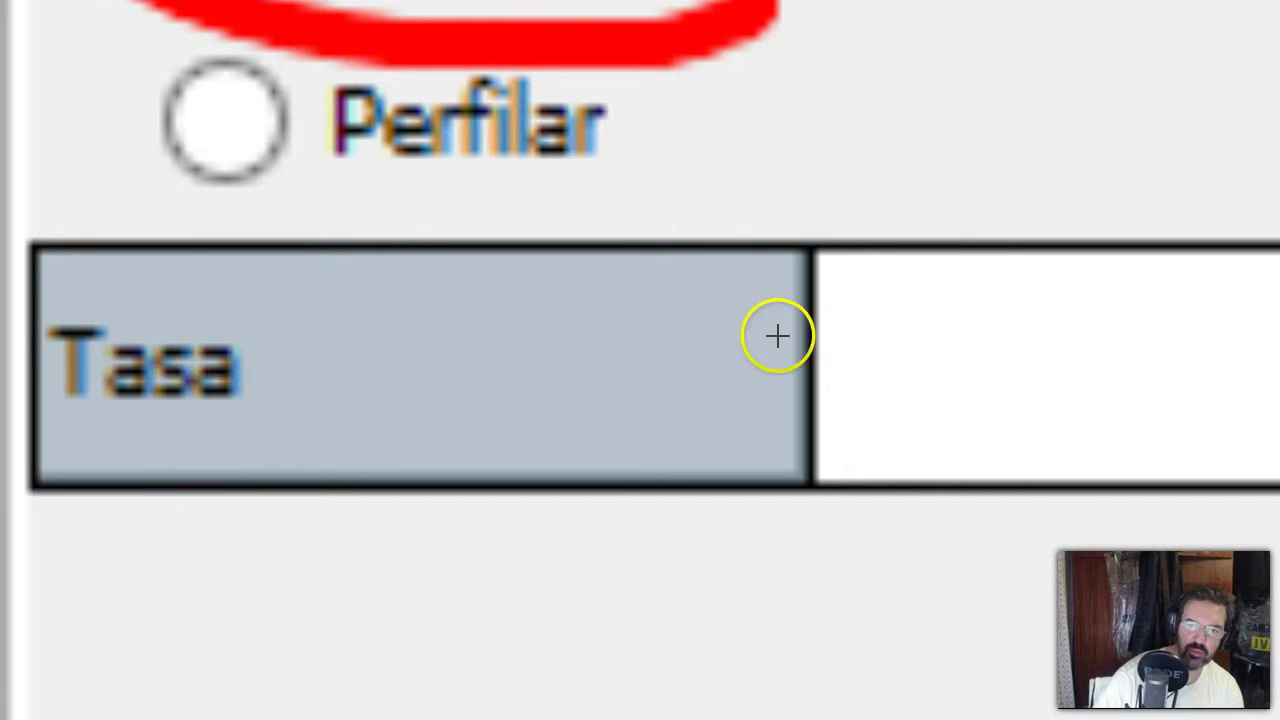
pyautogui.moveTo(714, 345); pyautogui.dragTo(853, 347)
pyautogui.moveTo(820, 297); pyautogui.dragTo(850, 400)
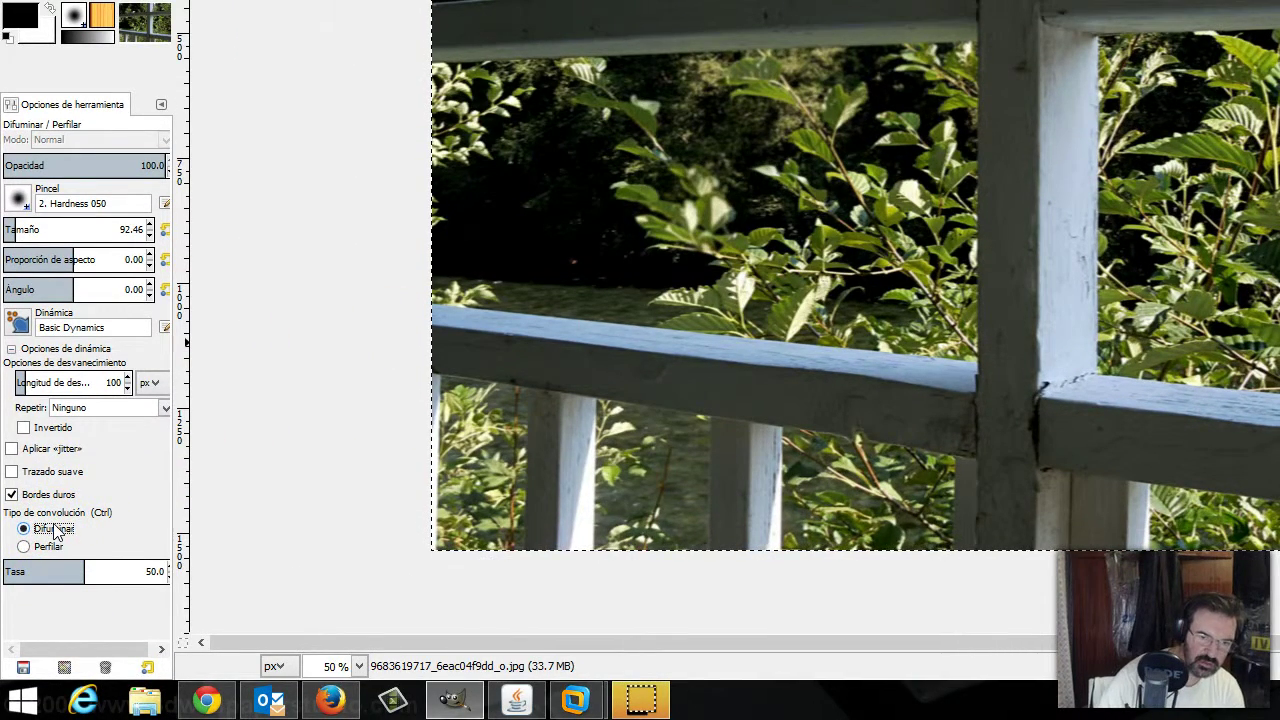
# Switch to Perfilar at rate 100 and sharpen the leaves left of the central post
pyautogui.click(56, 530)
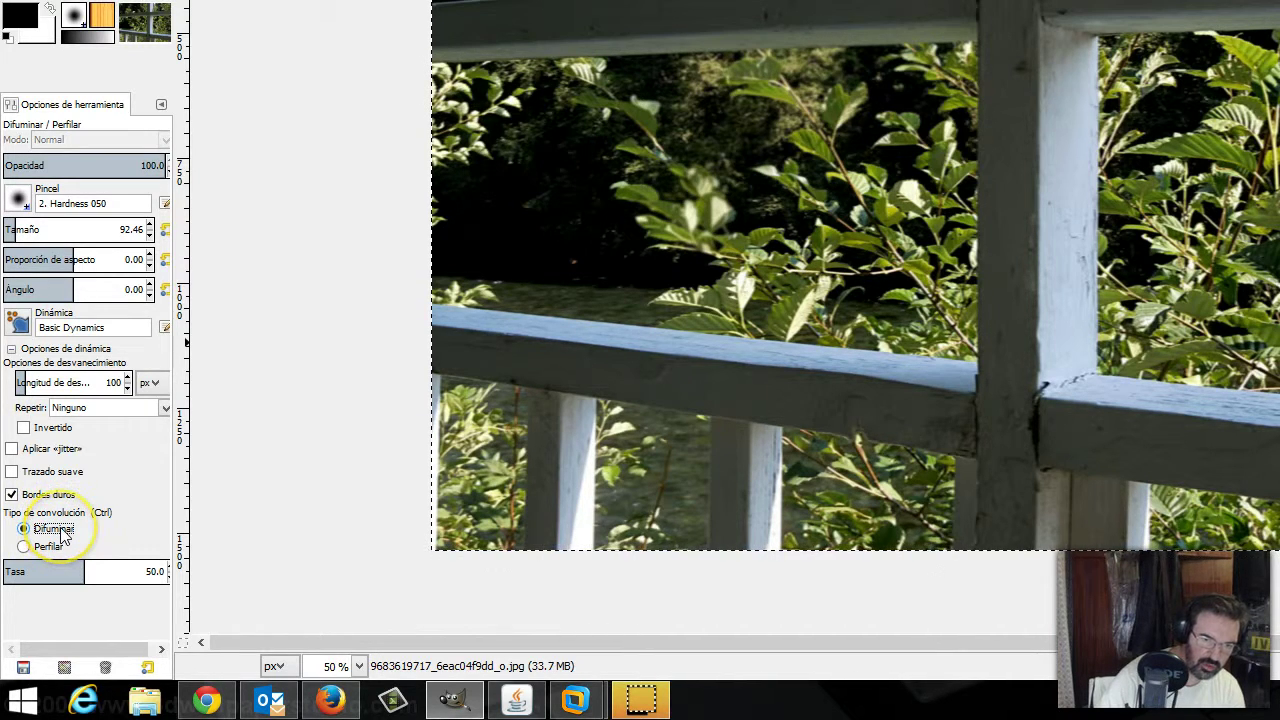
pyautogui.click(40, 546)
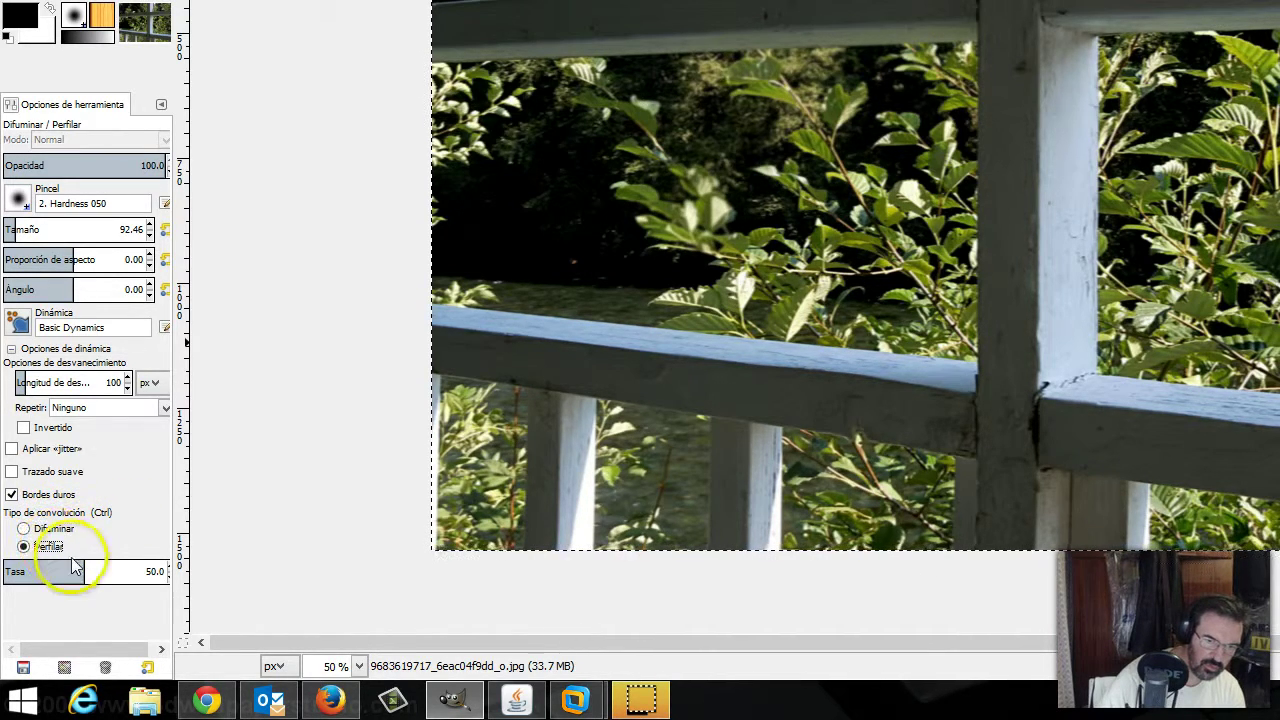
pyautogui.moveTo(83, 573); pyautogui.dragTo(150, 571)
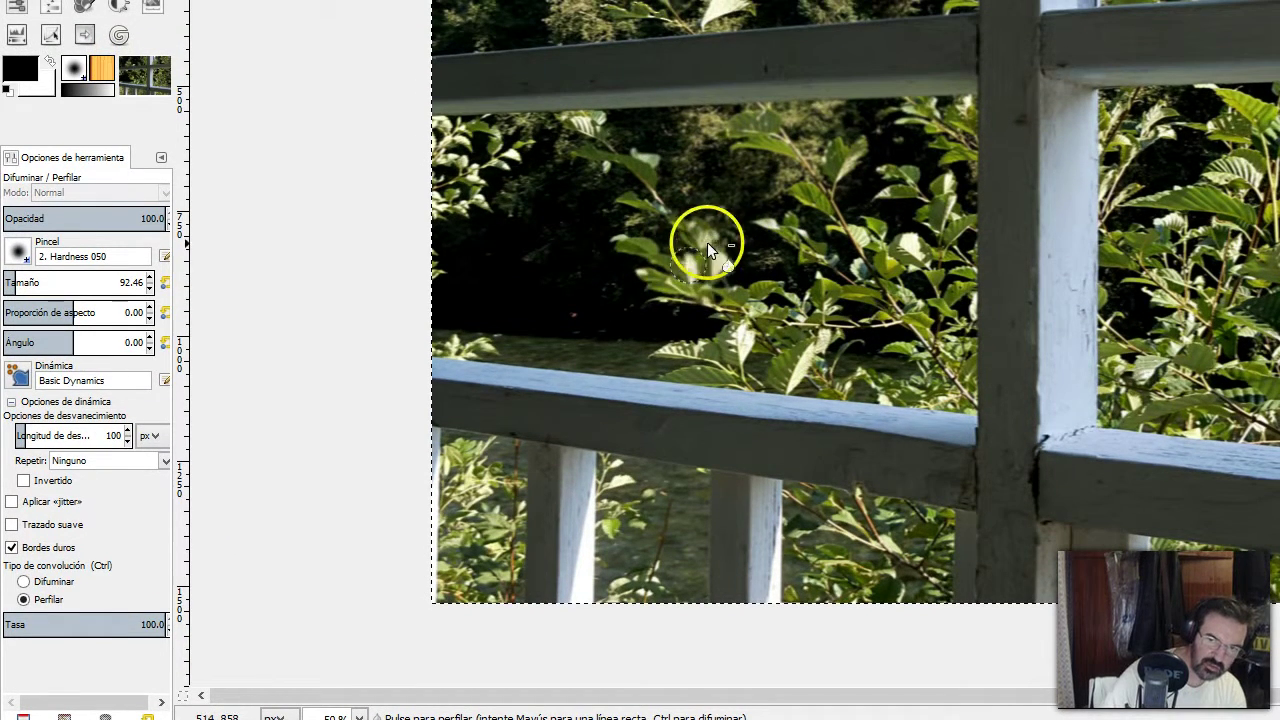
pyautogui.moveTo(696, 274); pyautogui.dragTo(720, 239)
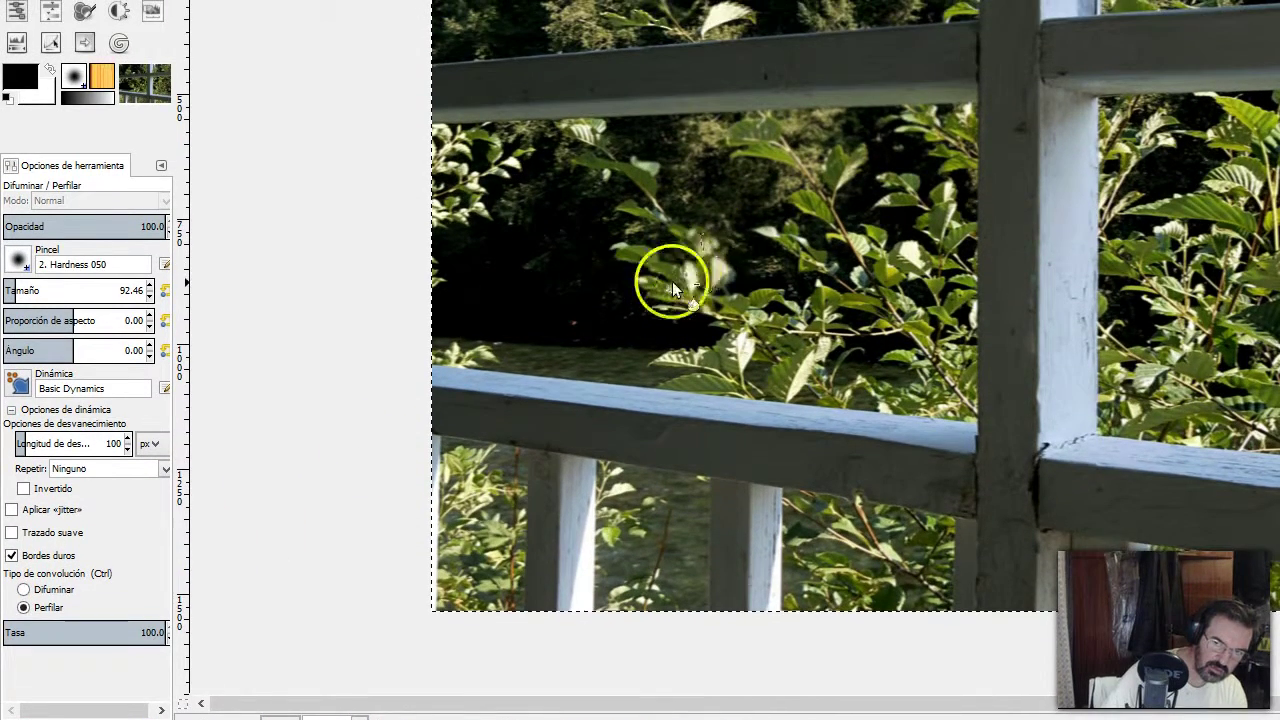
pyautogui.moveTo(672, 281); pyautogui.dragTo(715, 258)
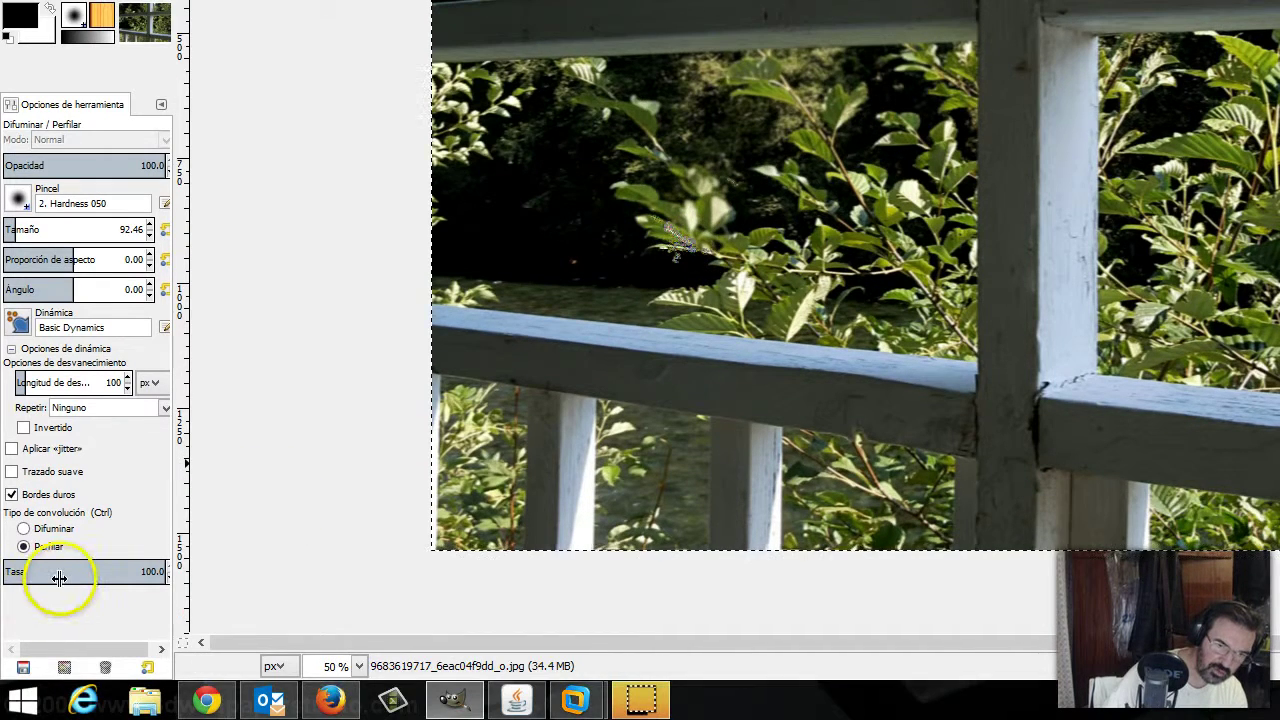
# Drop the rate to 0, restroke the leaves, then set rate 44.8 in Difuminar mode
pyautogui.click(60, 571)
pyautogui.moveTo(60, 571); pyautogui.dragTo(5, 571)
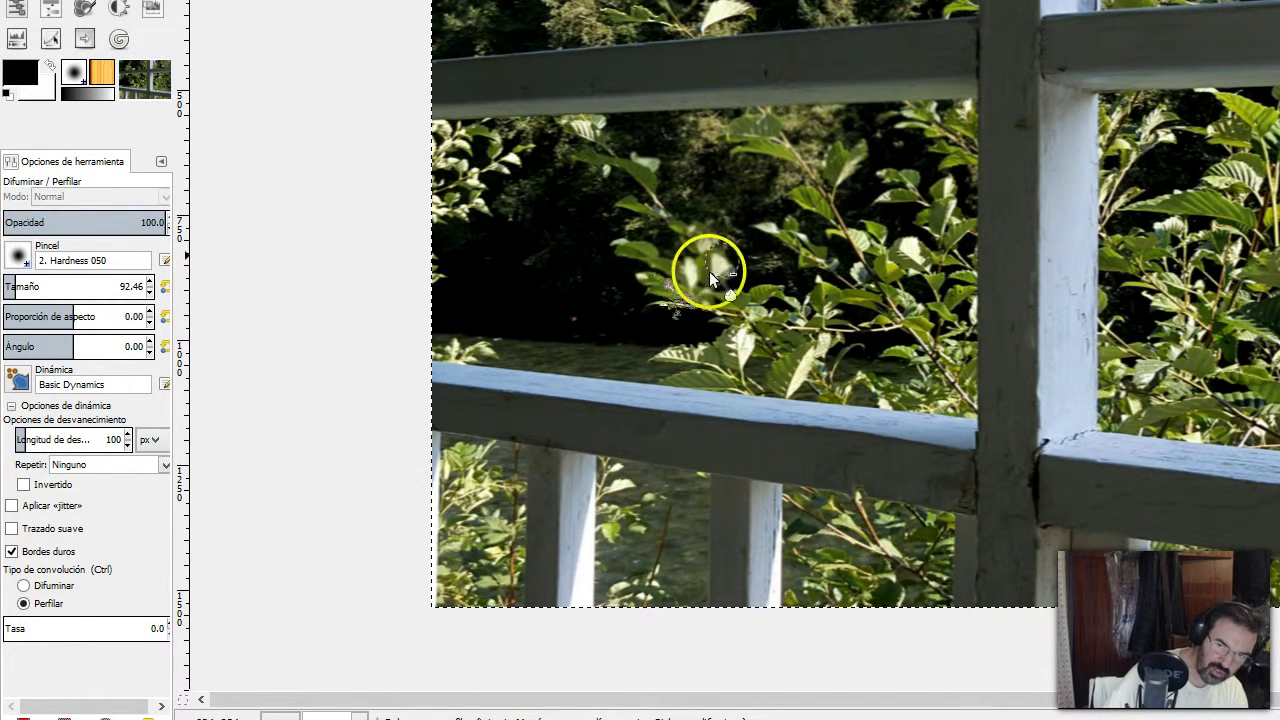
pyautogui.moveTo(709, 271)
pyautogui.mouseDown()
pyautogui.moveTo(671, 277)
pyautogui.moveTo(731, 251)
pyautogui.moveTo(695, 279)
pyautogui.mouseUp()
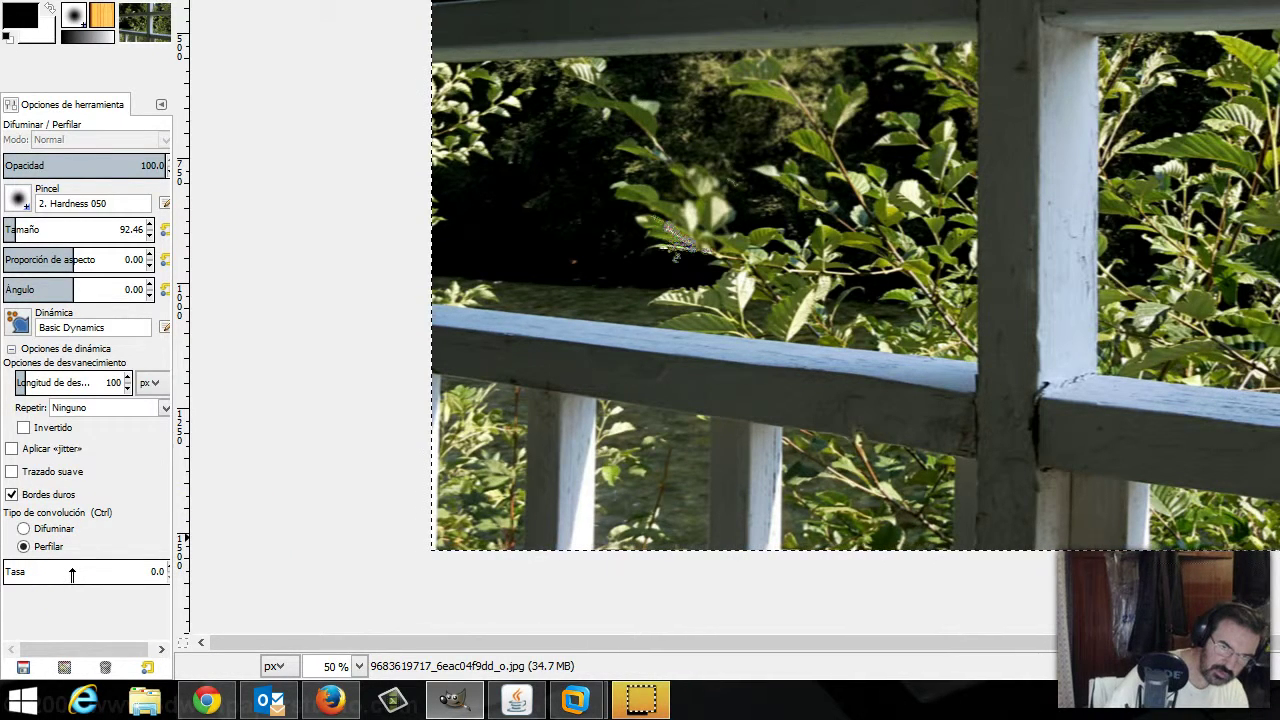
pyautogui.moveTo(72, 574); pyautogui.dragTo(75, 577)
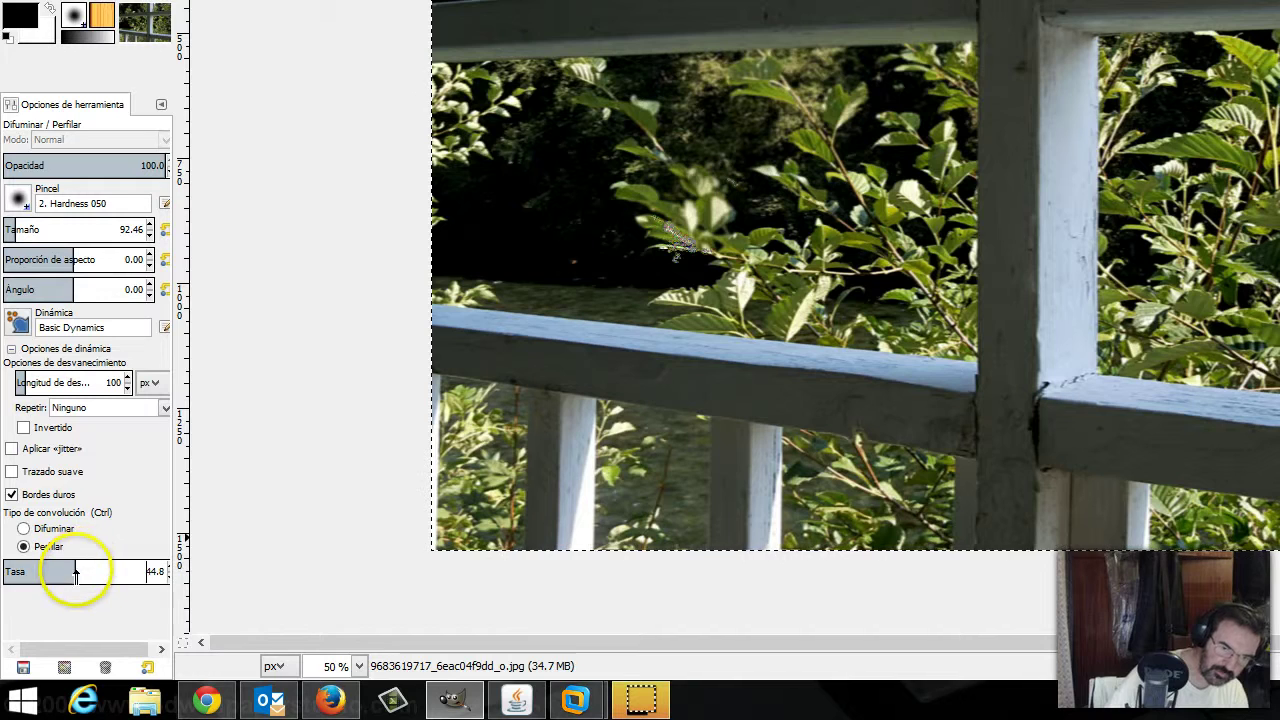
pyautogui.click(42, 528)
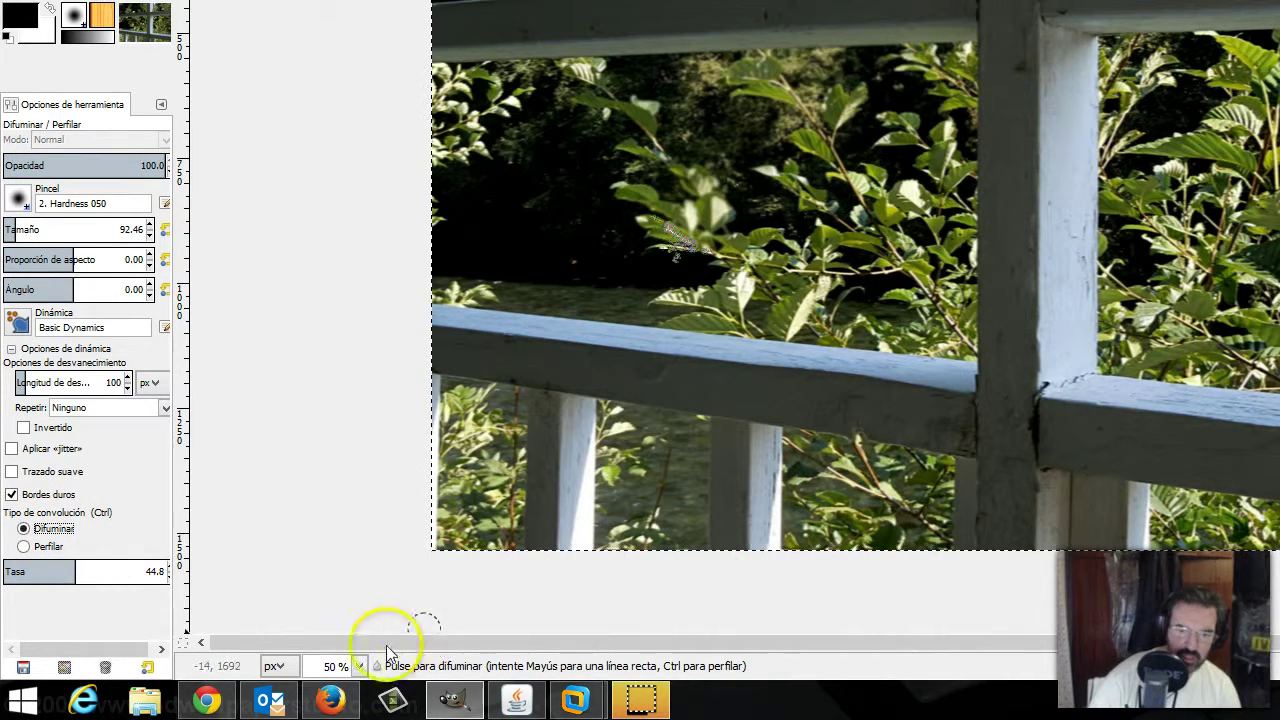
# Bring the GIMP manual in Chrome forward and scroll up to the 3.14 Desenfocar/Enfocar heading
pyautogui.click(207, 703)
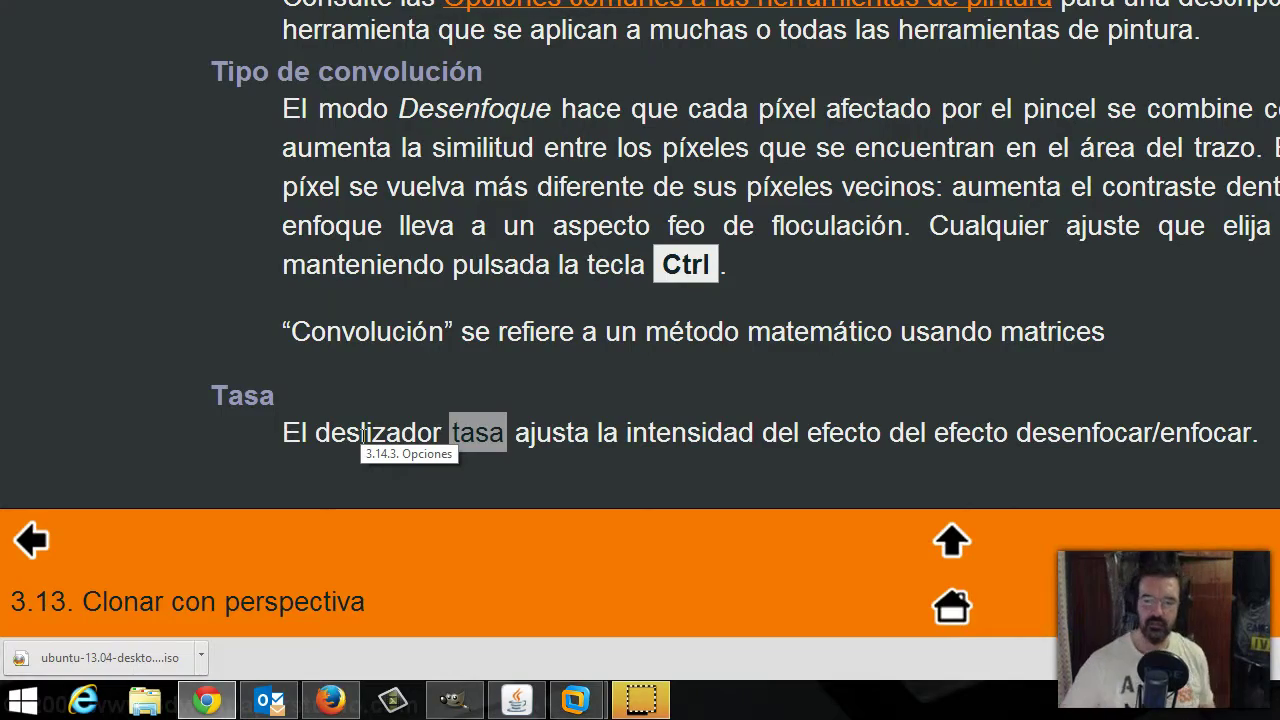
pyautogui.scroll(5, 362, 432)
pyautogui.scroll(5, 362, 432)
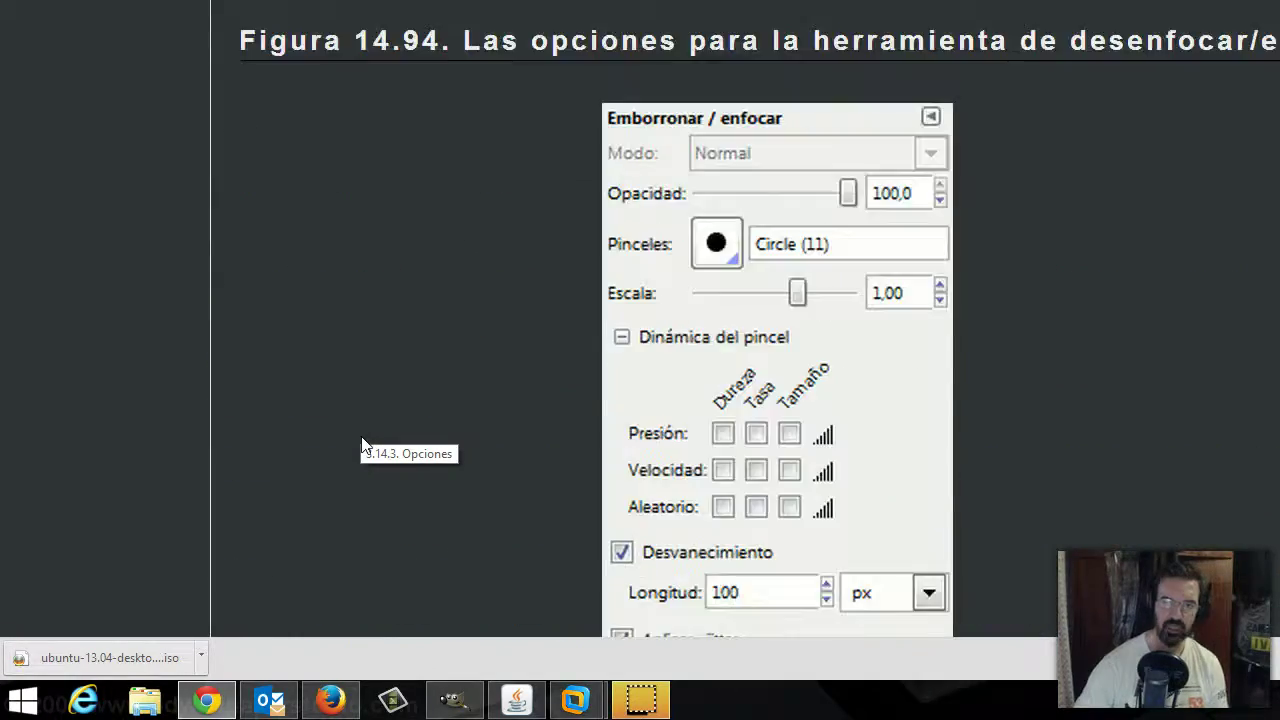
pyautogui.scroll(5, 362, 432)
pyautogui.scroll(3, 362, 432)
pyautogui.scroll(5, 362, 445)
pyautogui.scroll(3, 362, 445)
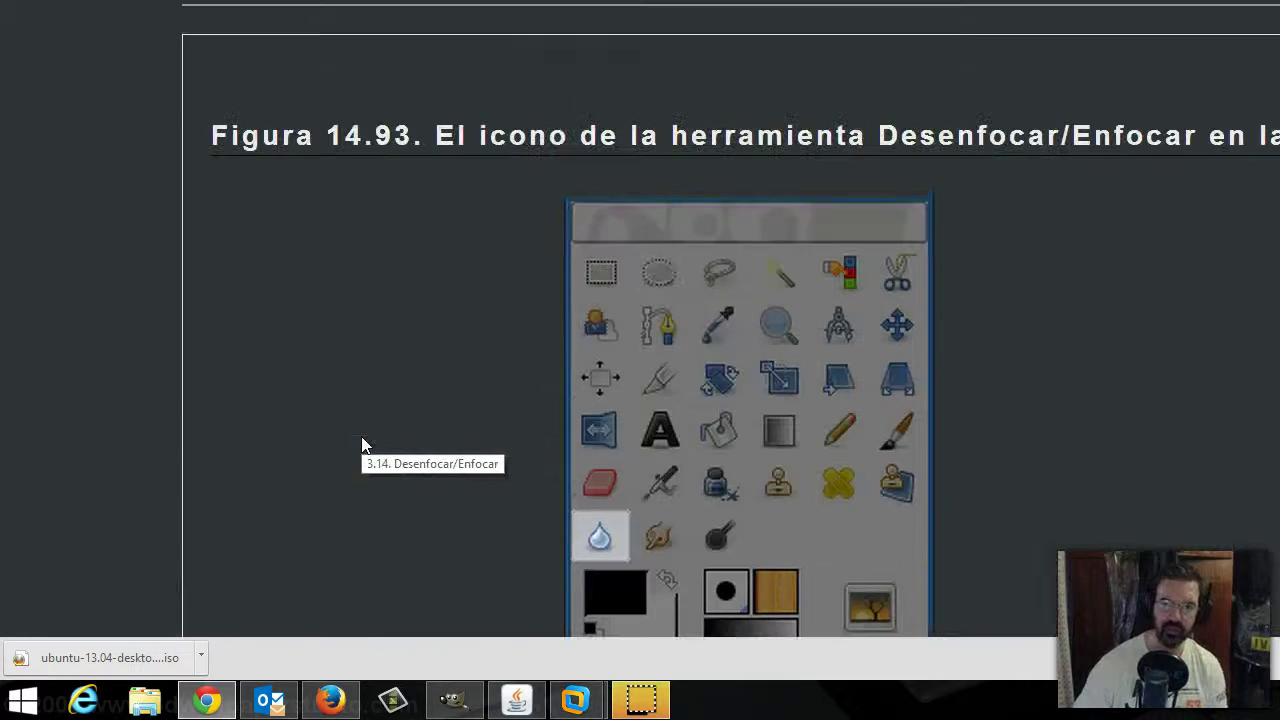
pyautogui.scroll(2, 332, 194)
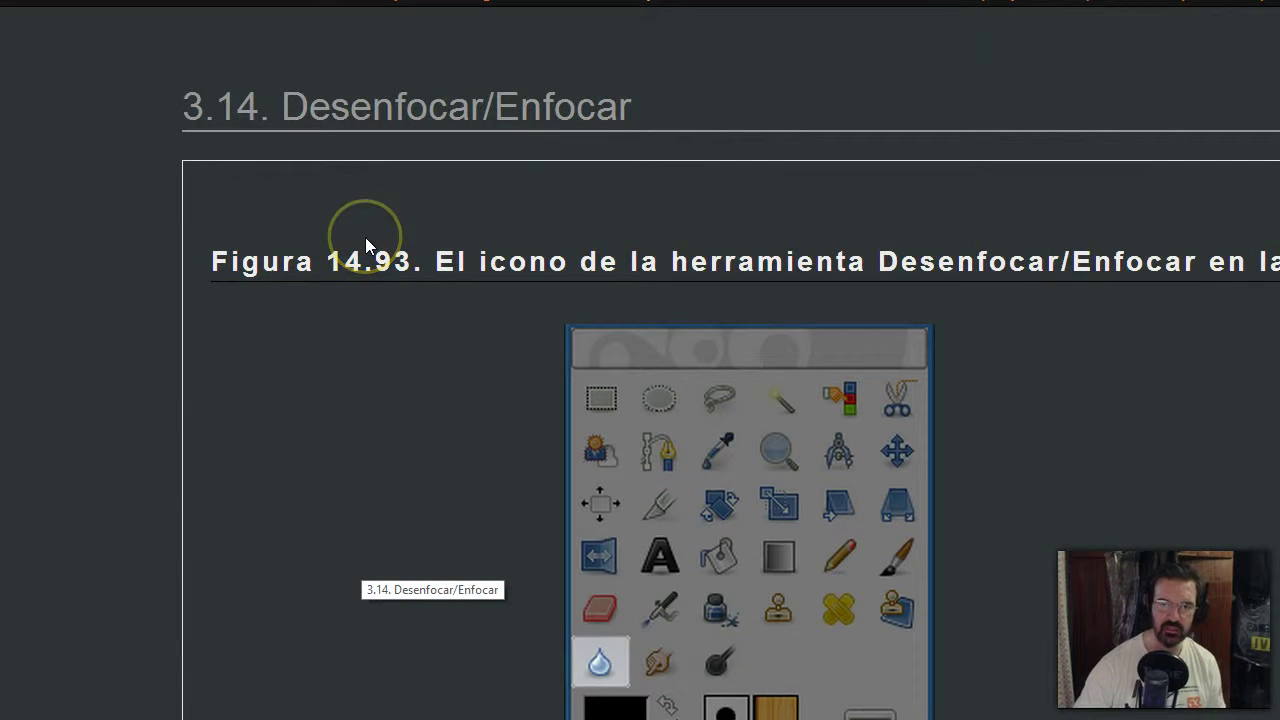